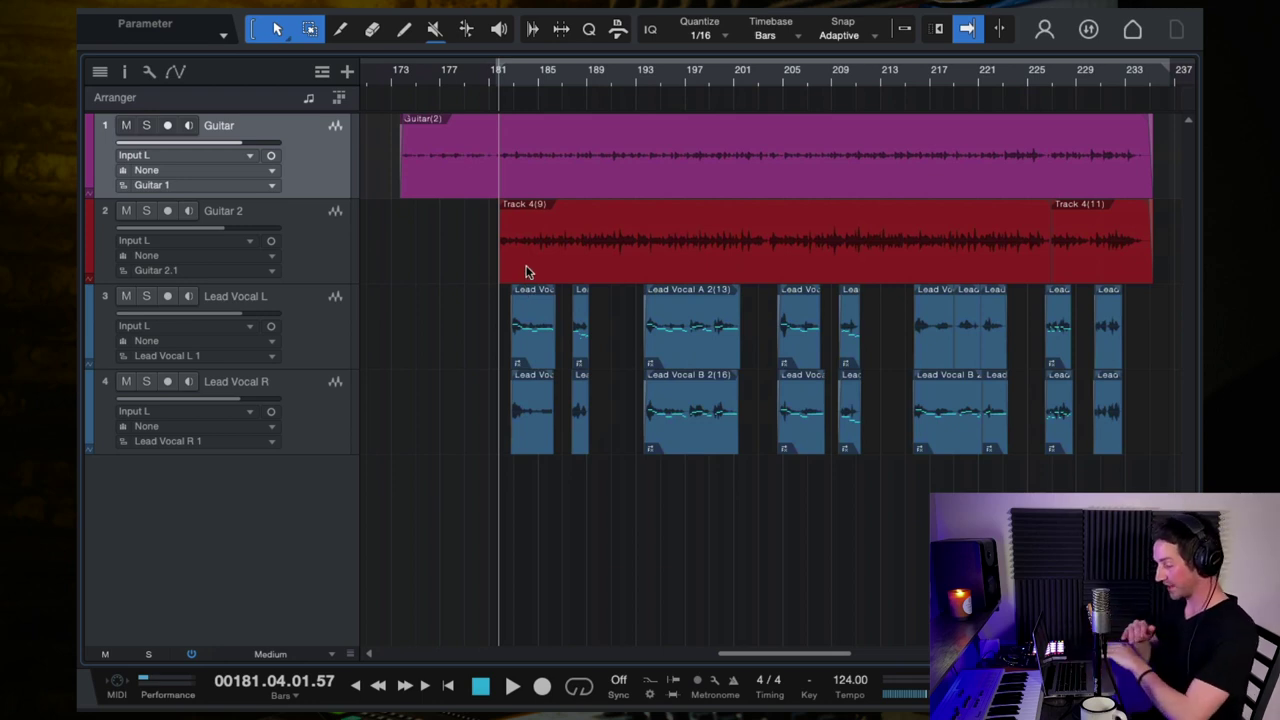
Step: Play the guitars, then solo Guitar and Guitar 2 together and listen
key("space")
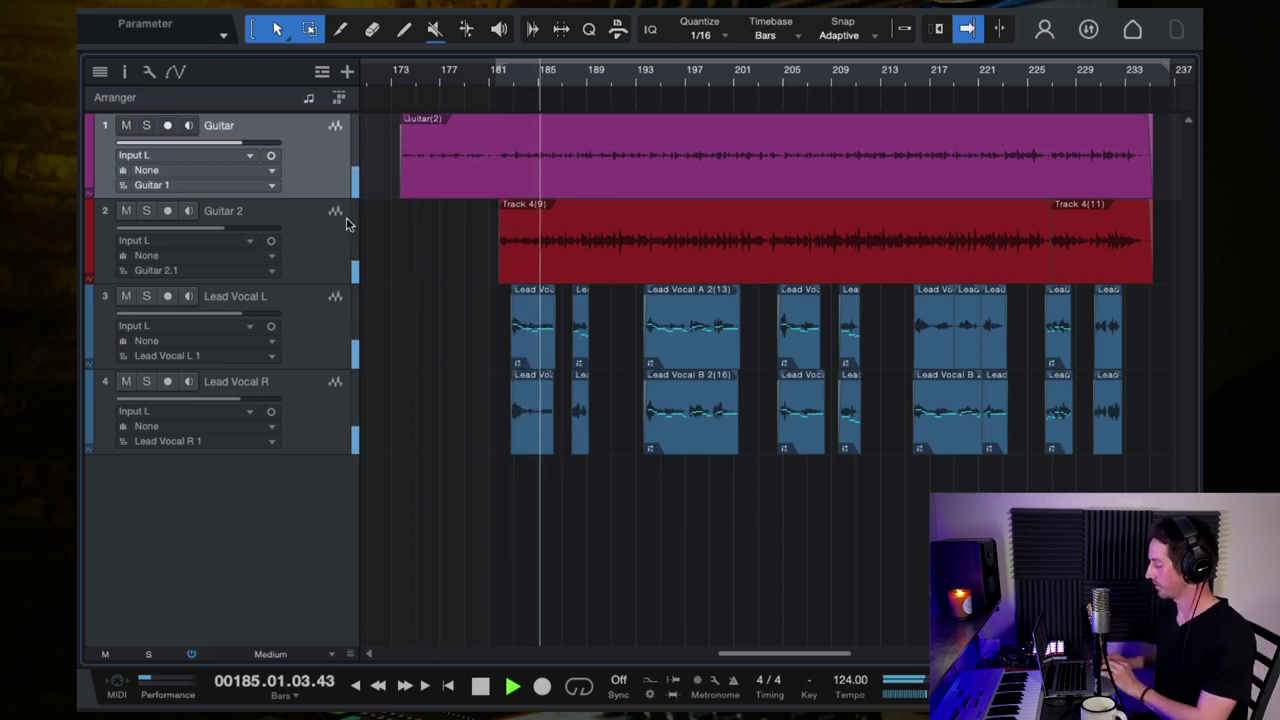
key("space")
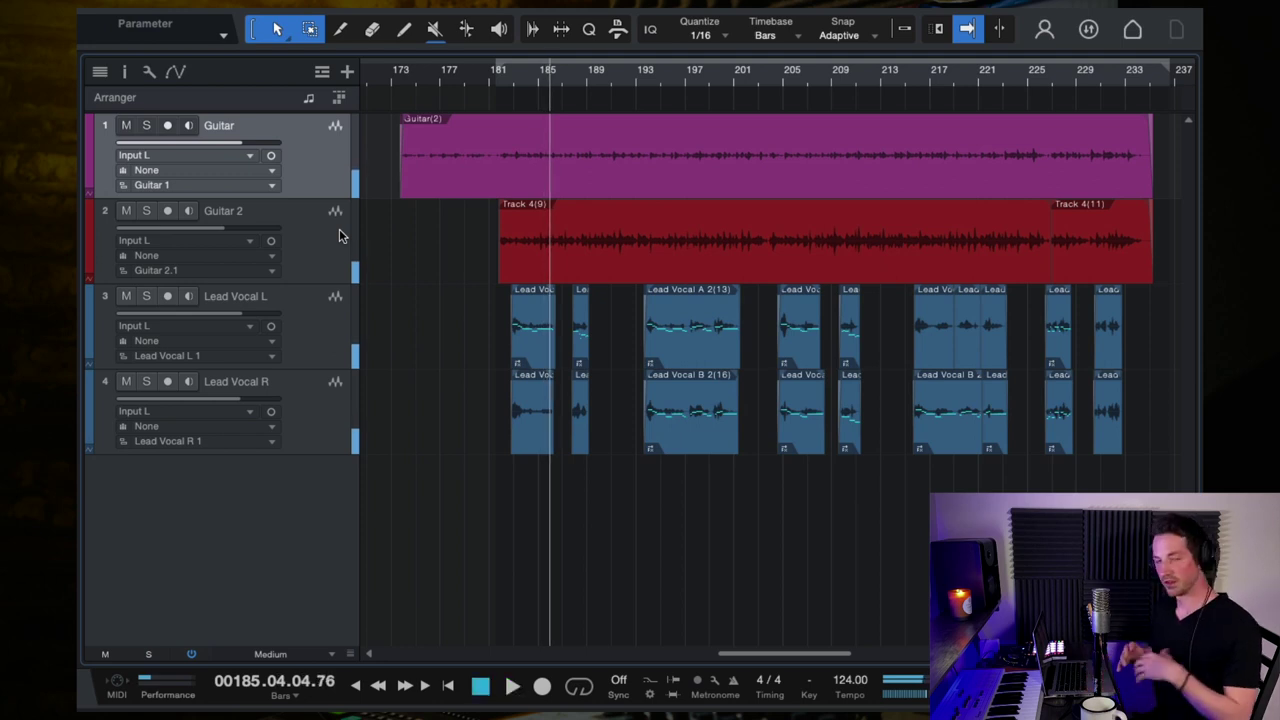
left_click(317, 229)
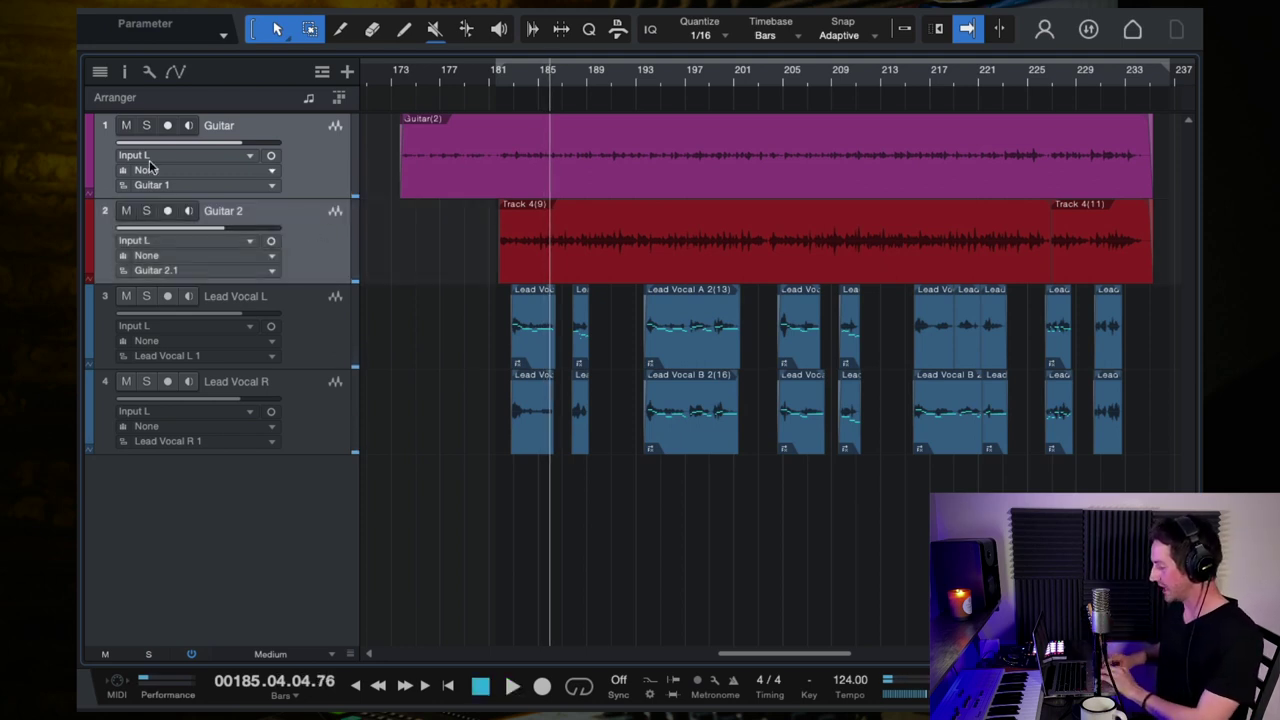
left_click(146, 125)
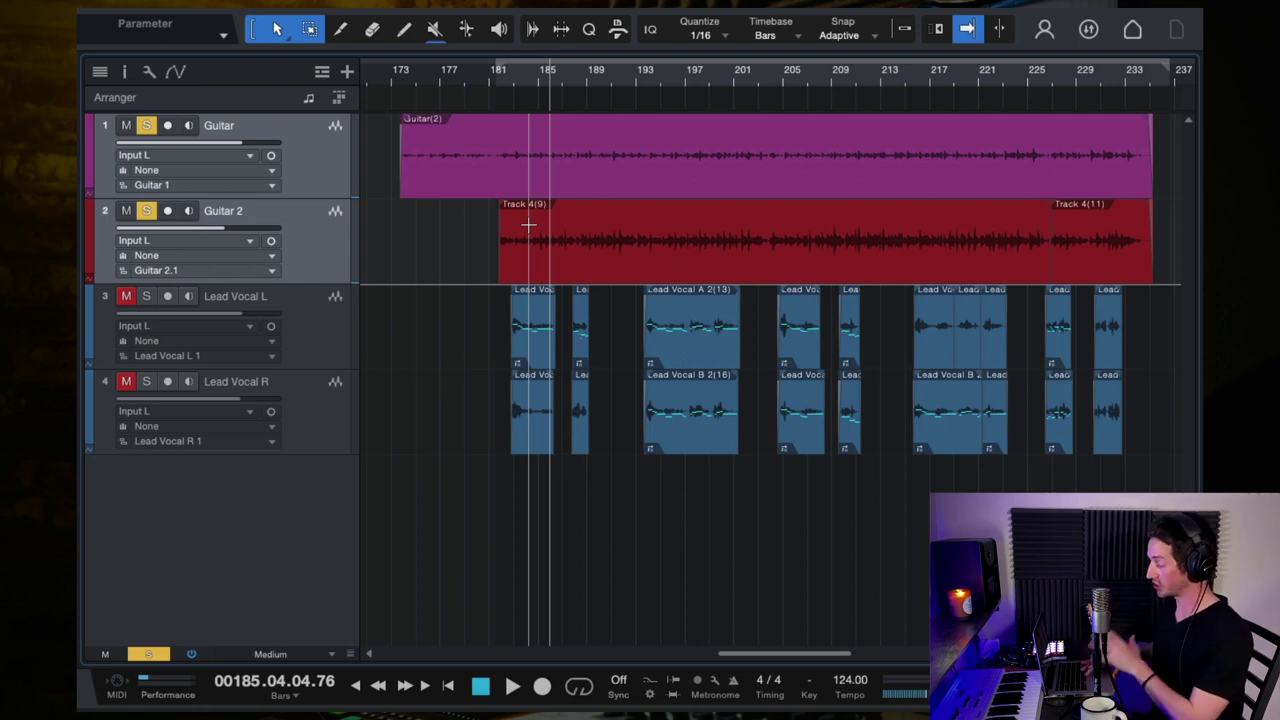
key("space")
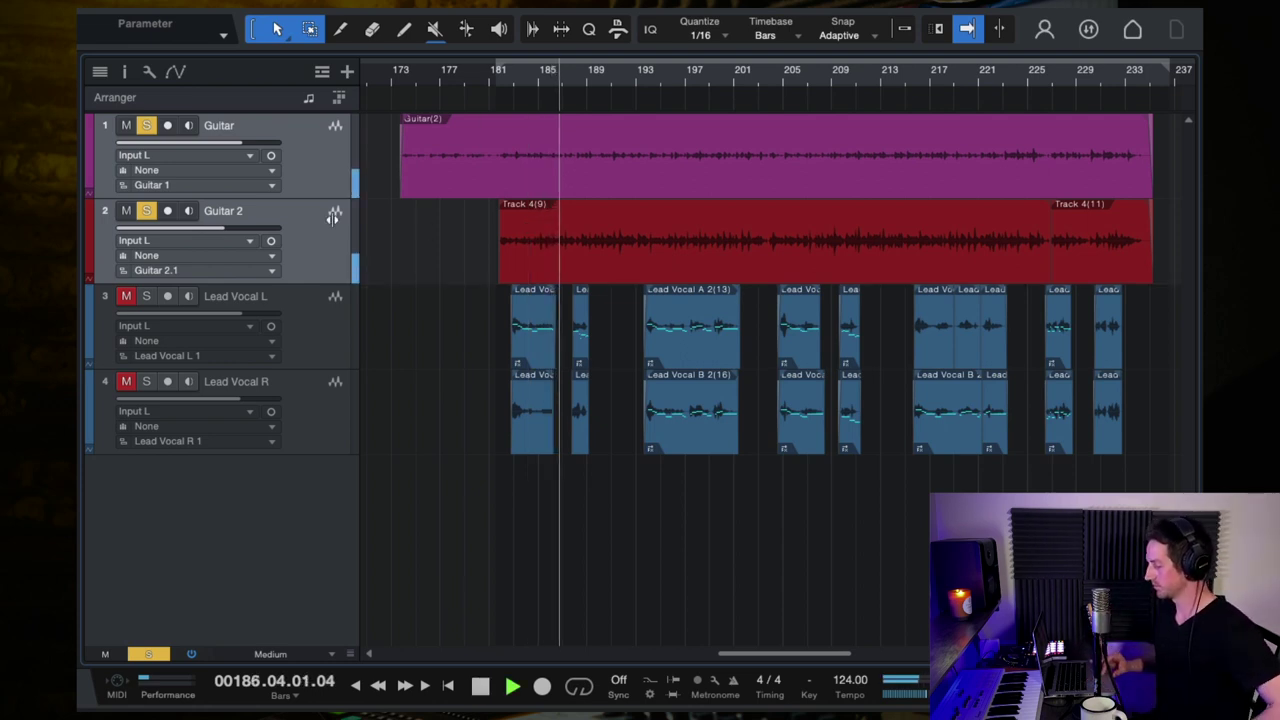
key("s")
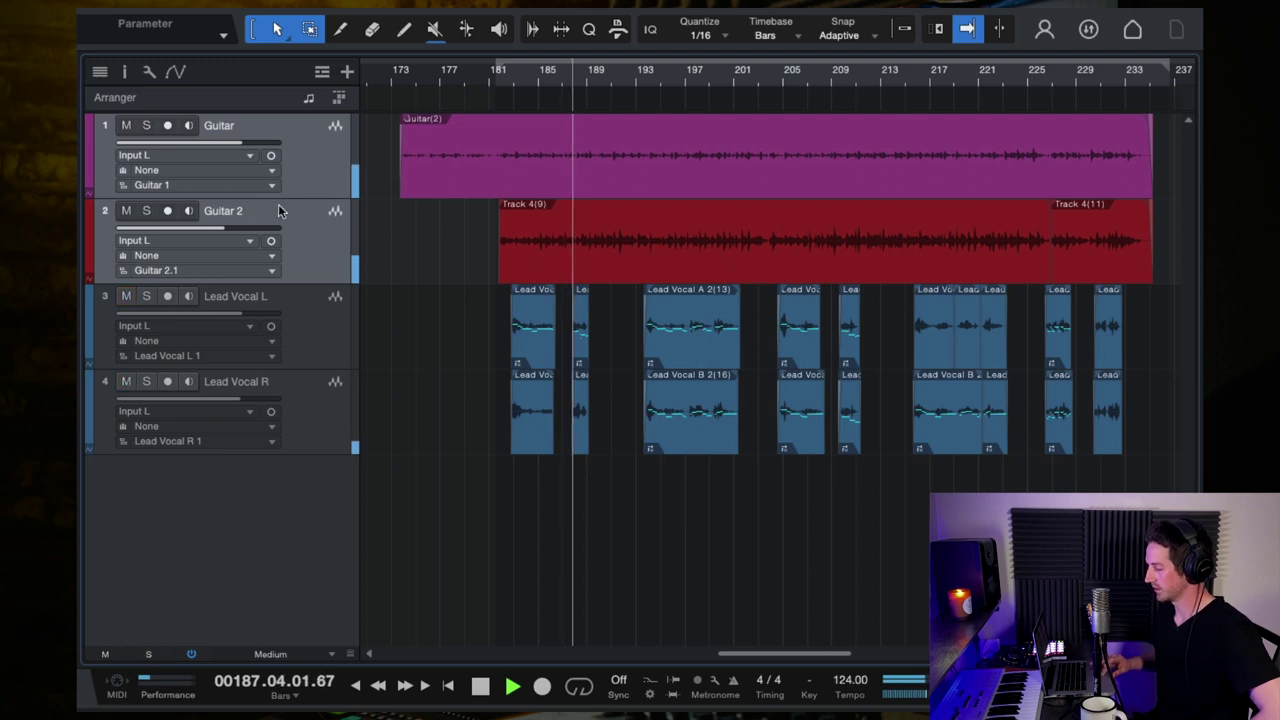
Step: Audition Guitar and Guitar 2 each alone, re-solo both, and bring up the Console with F3
left_click(329, 166)
left_click(146, 125)
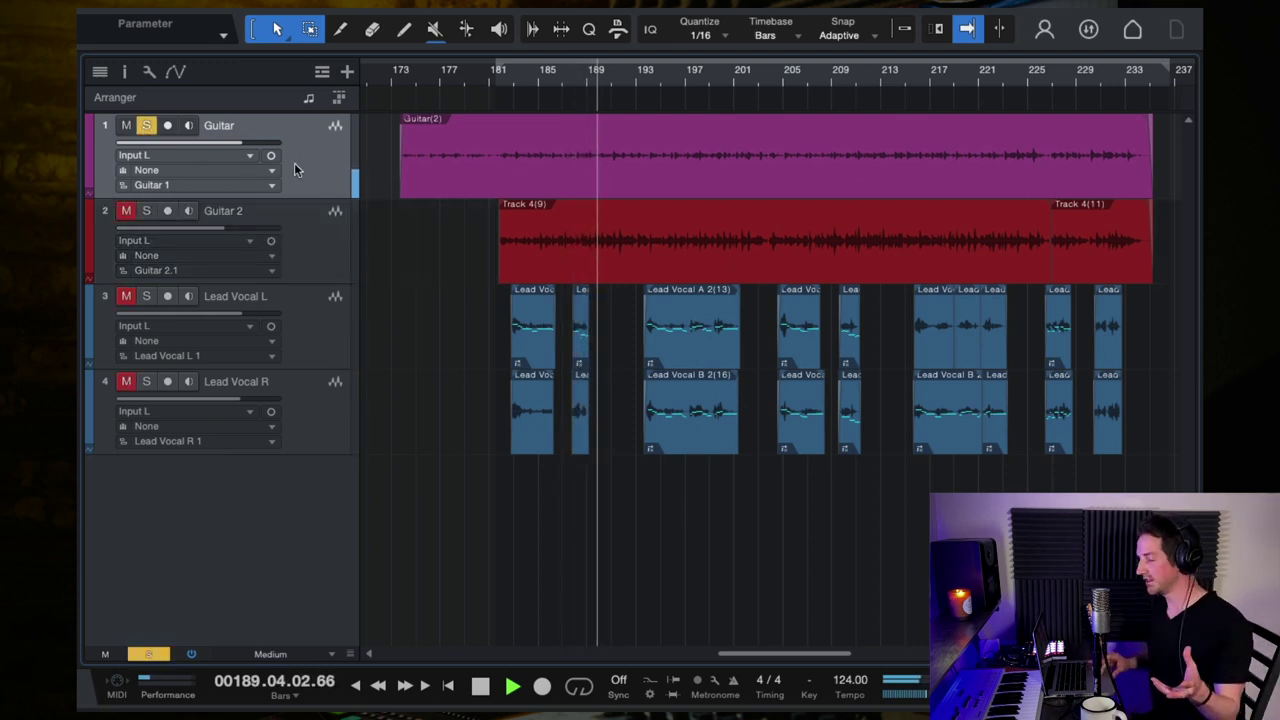
key("space")
left_click(146, 125)
left_click(146, 211)
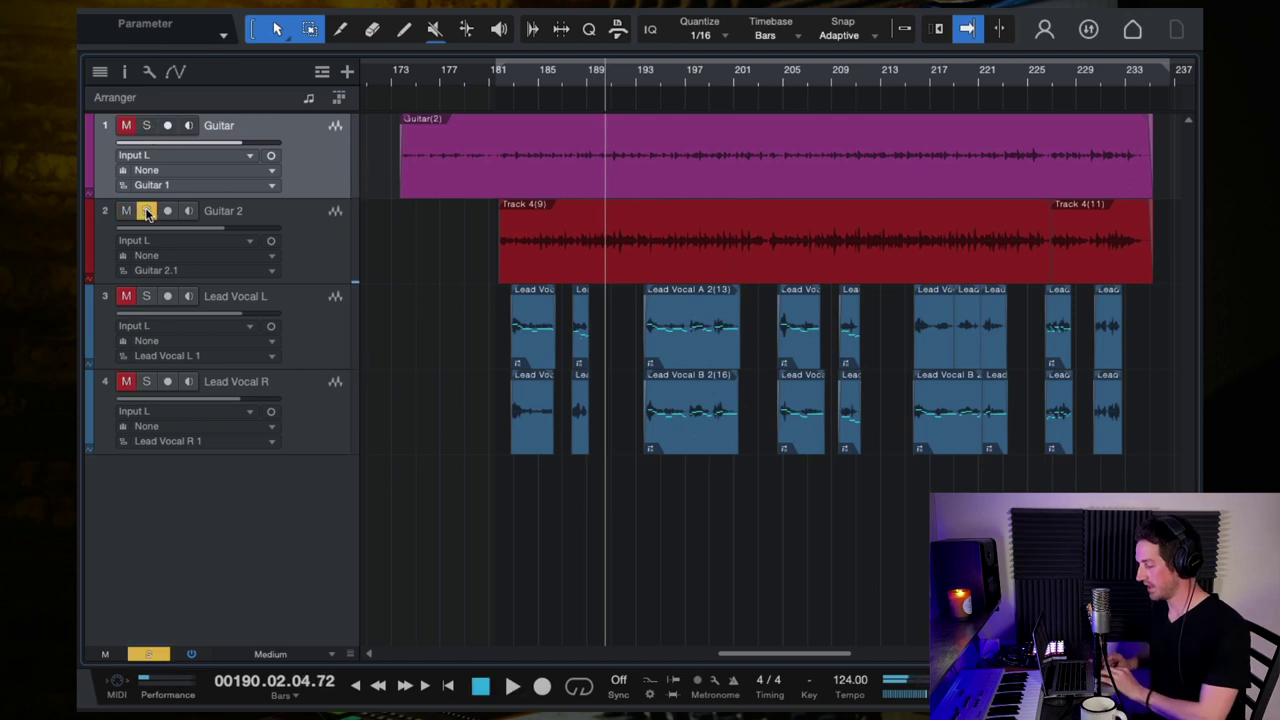
key("space")
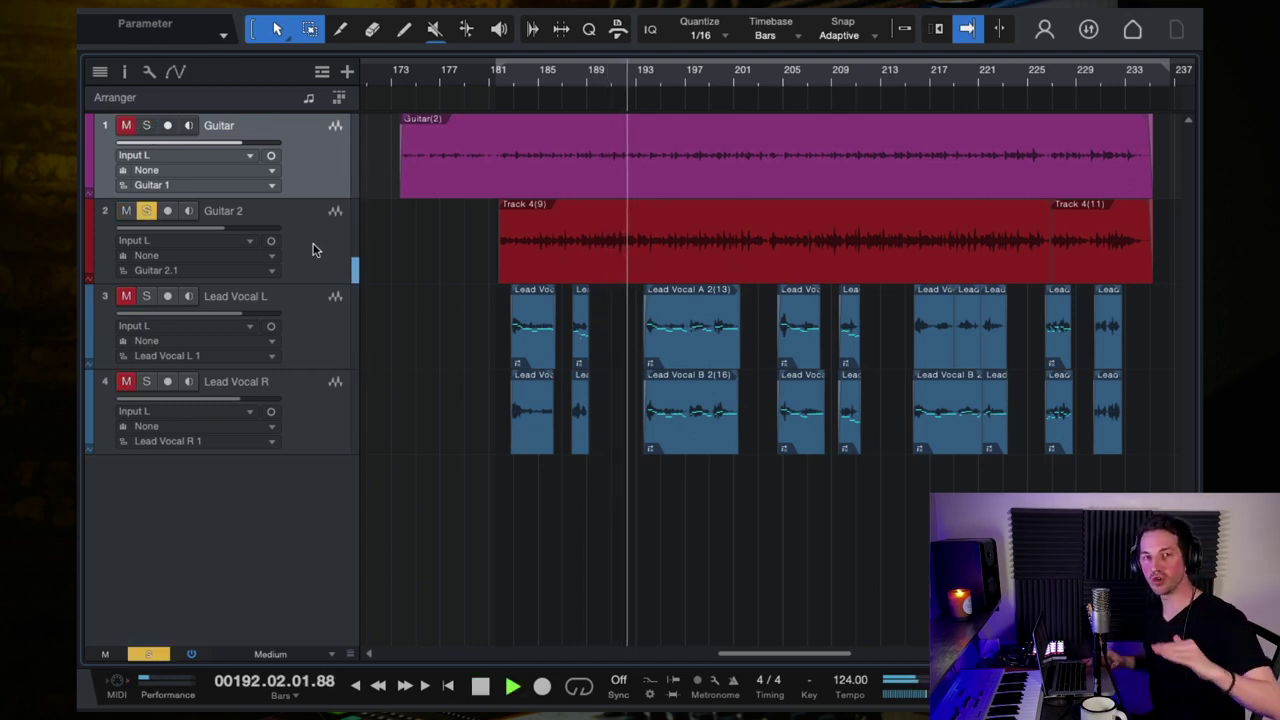
left_click(146, 126)
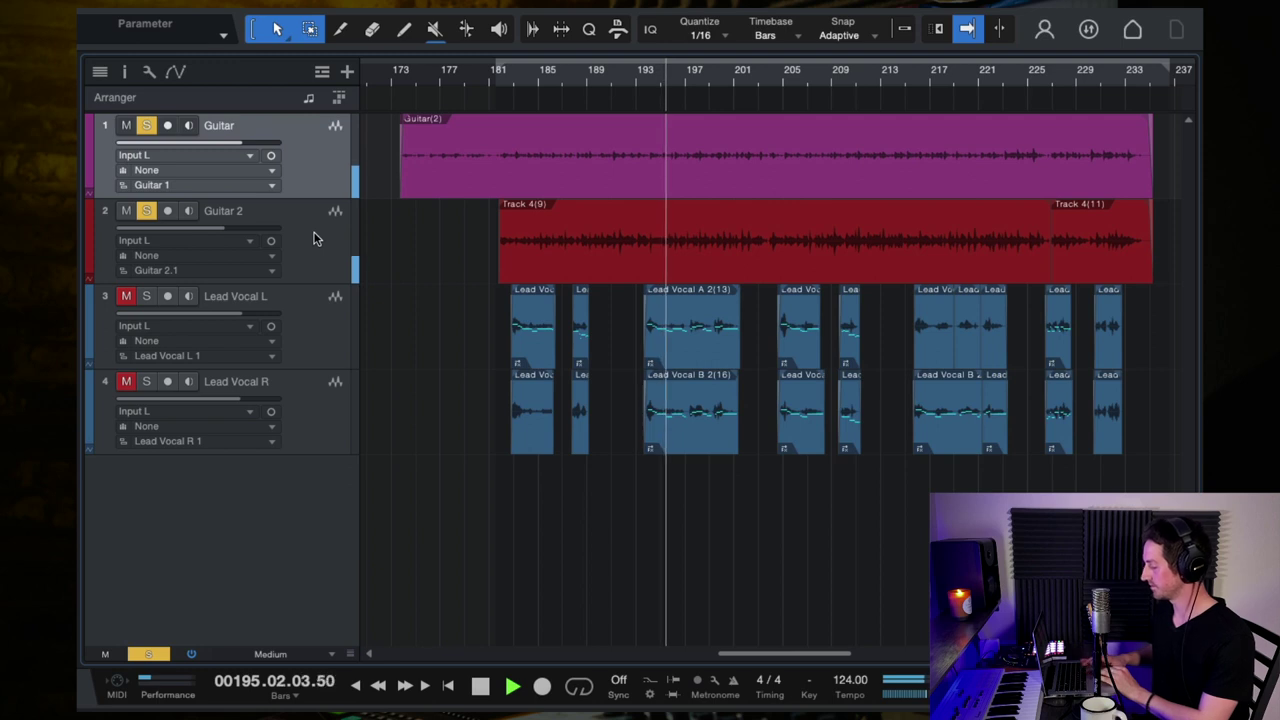
key("space")
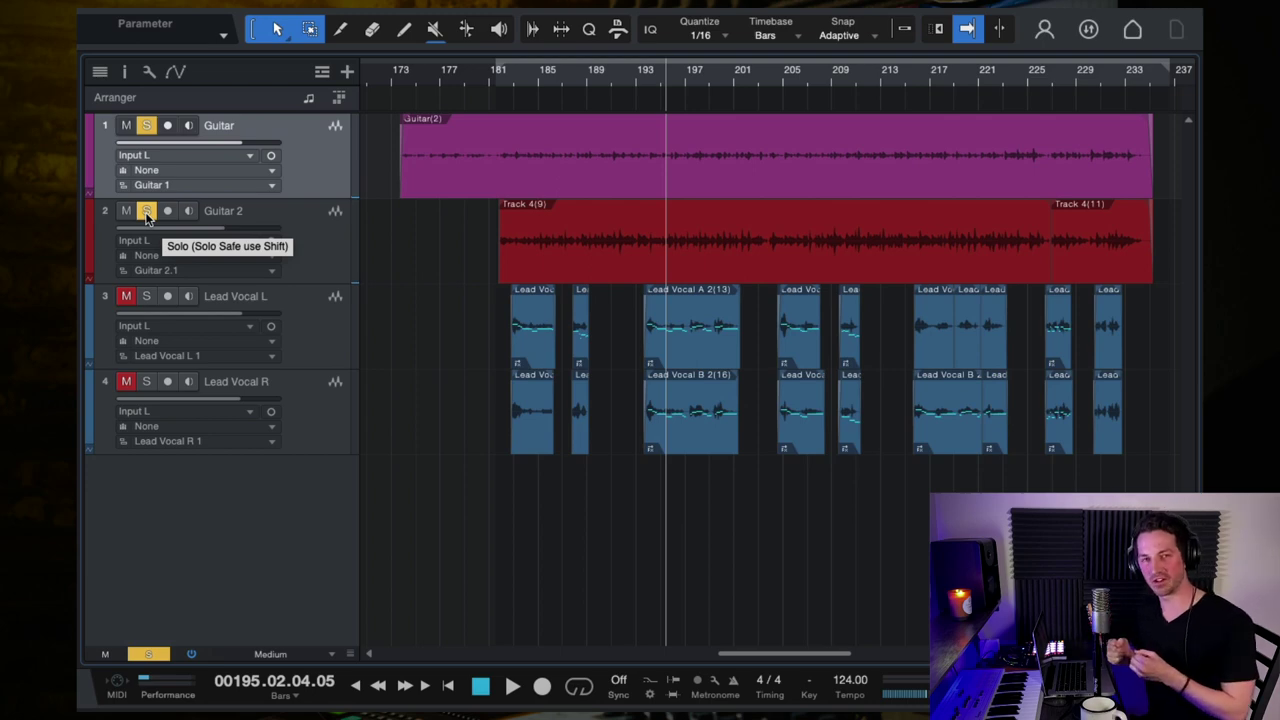
key("F3")
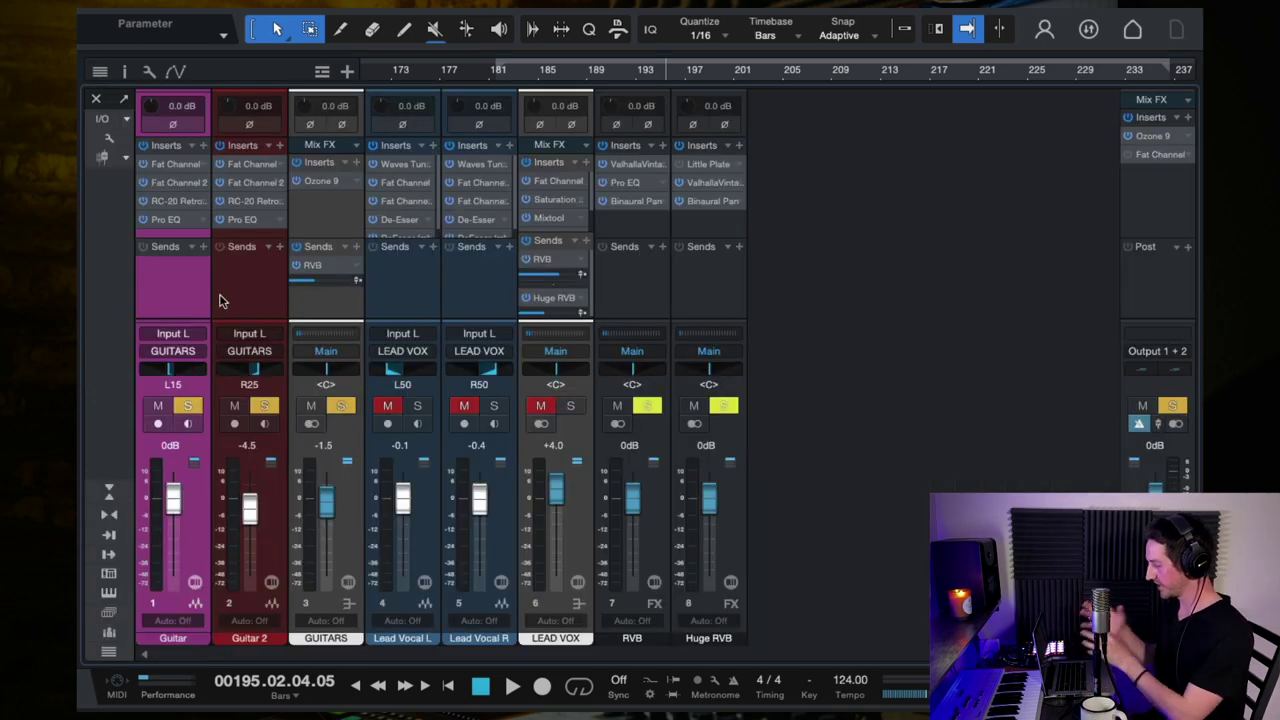
Step: Select the Guitar and Guitar 2 channel strips and colour both magenta
left_click(220, 300, "shift")
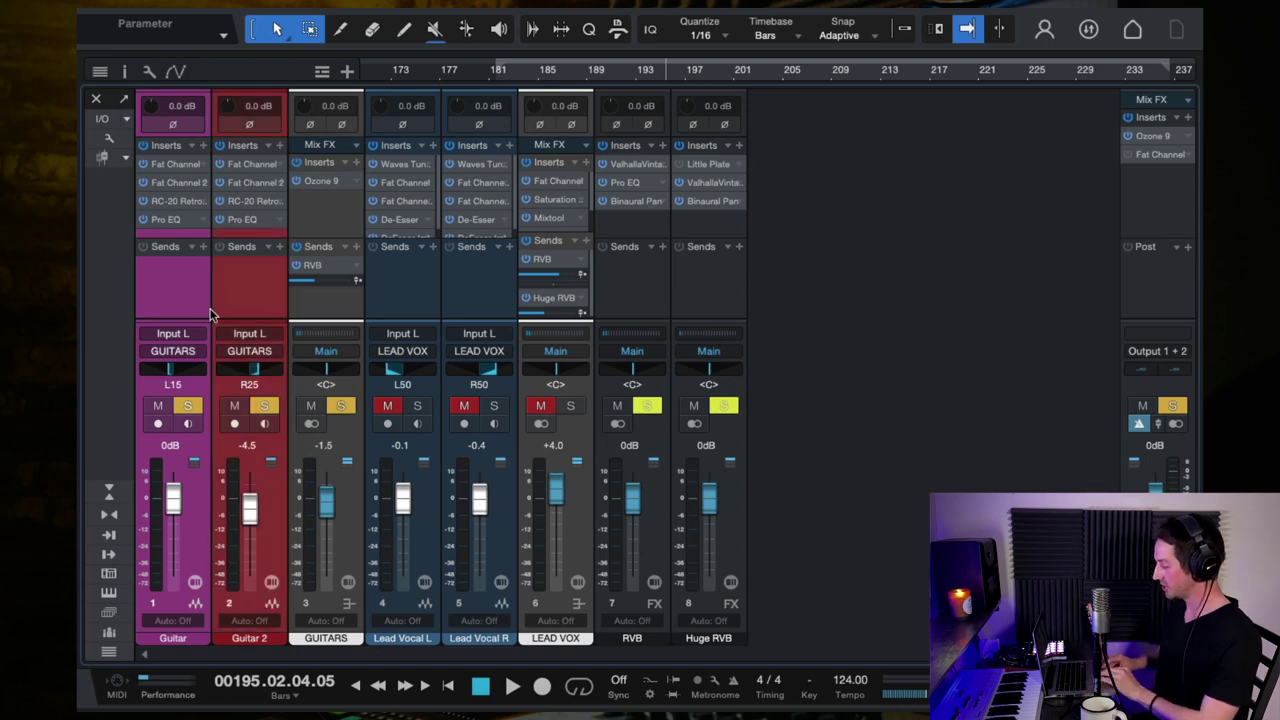
left_click(171, 296)
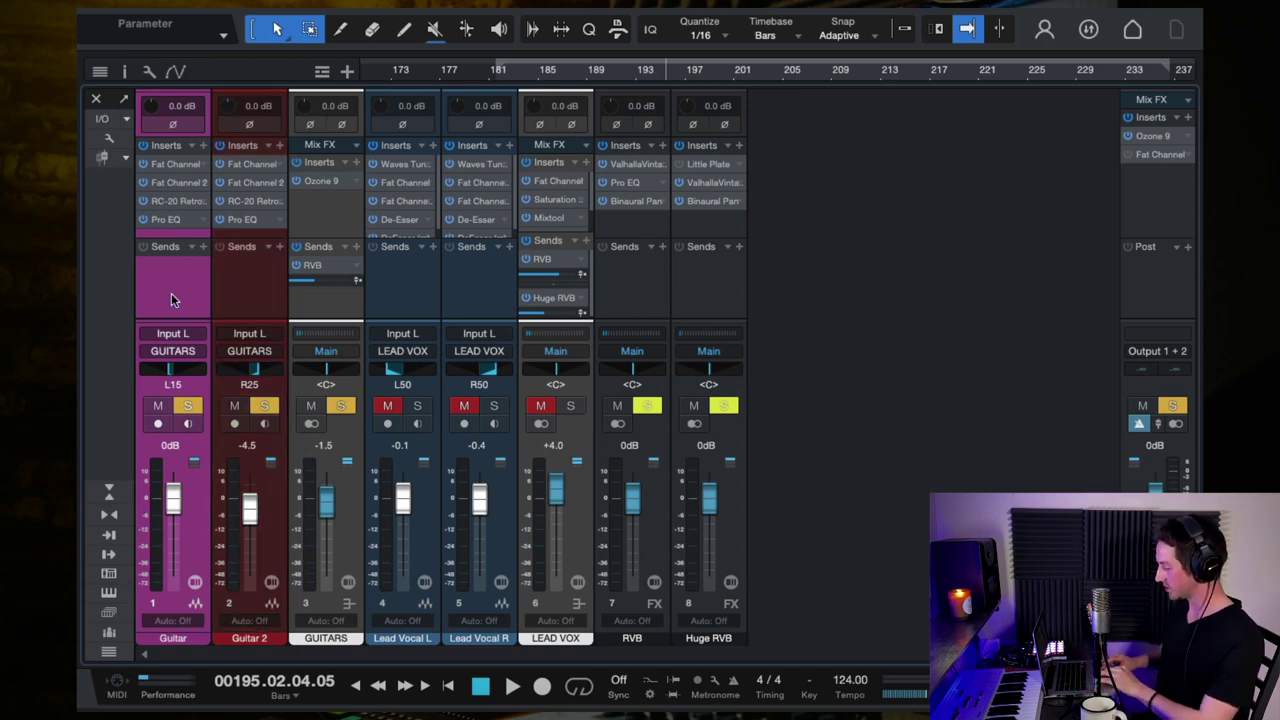
left_click(240, 645)
left_click(193, 544, "shift")
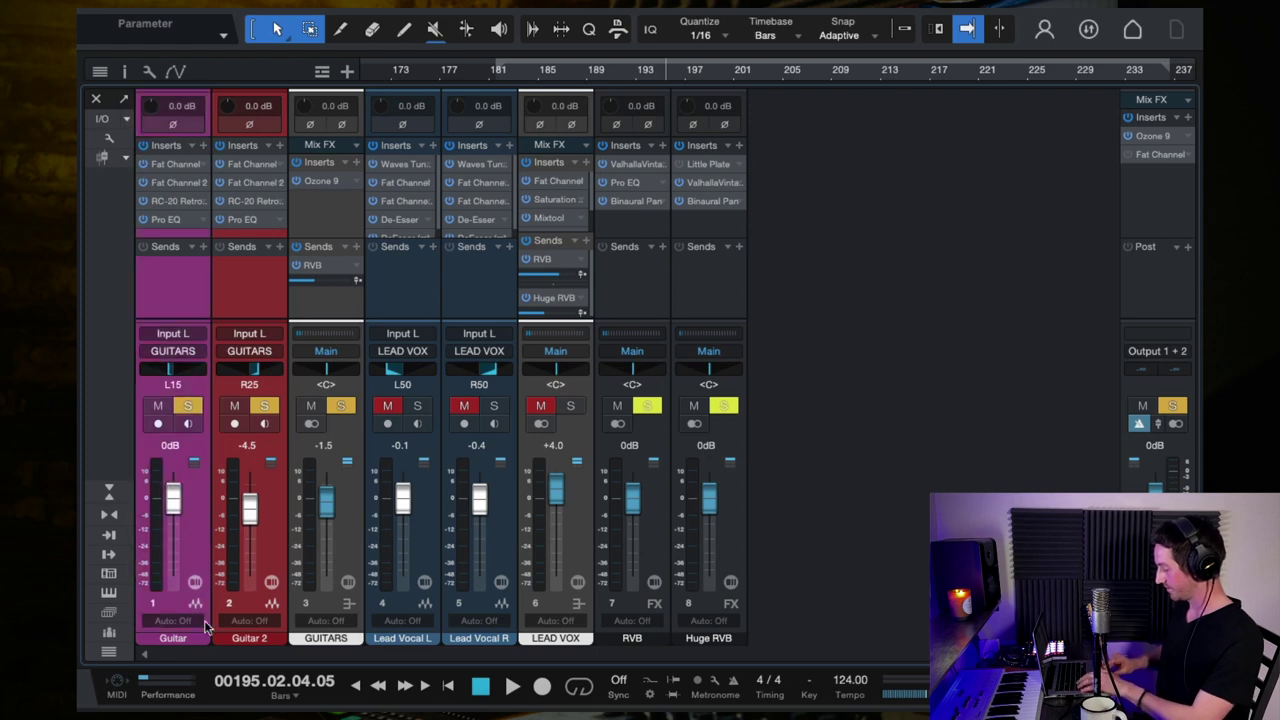
left_click(190, 645)
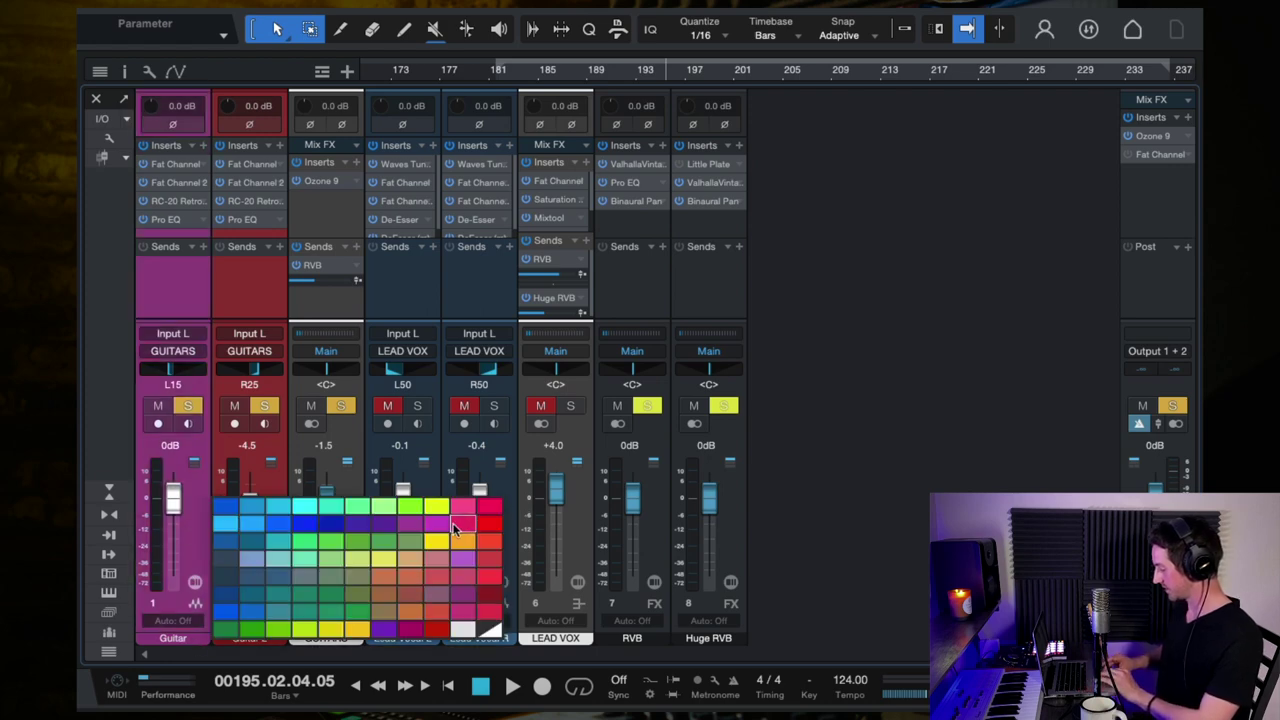
left_click(443, 528)
left_click(251, 300)
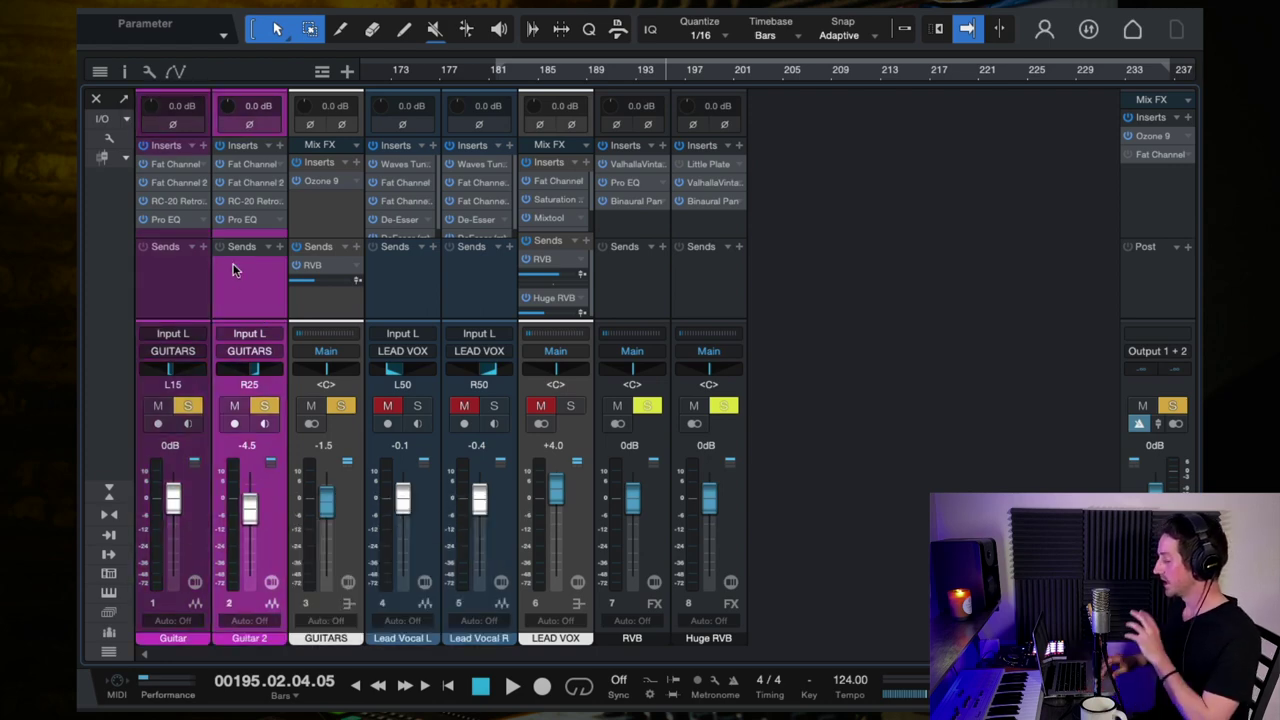
left_click(204, 288, "shift")
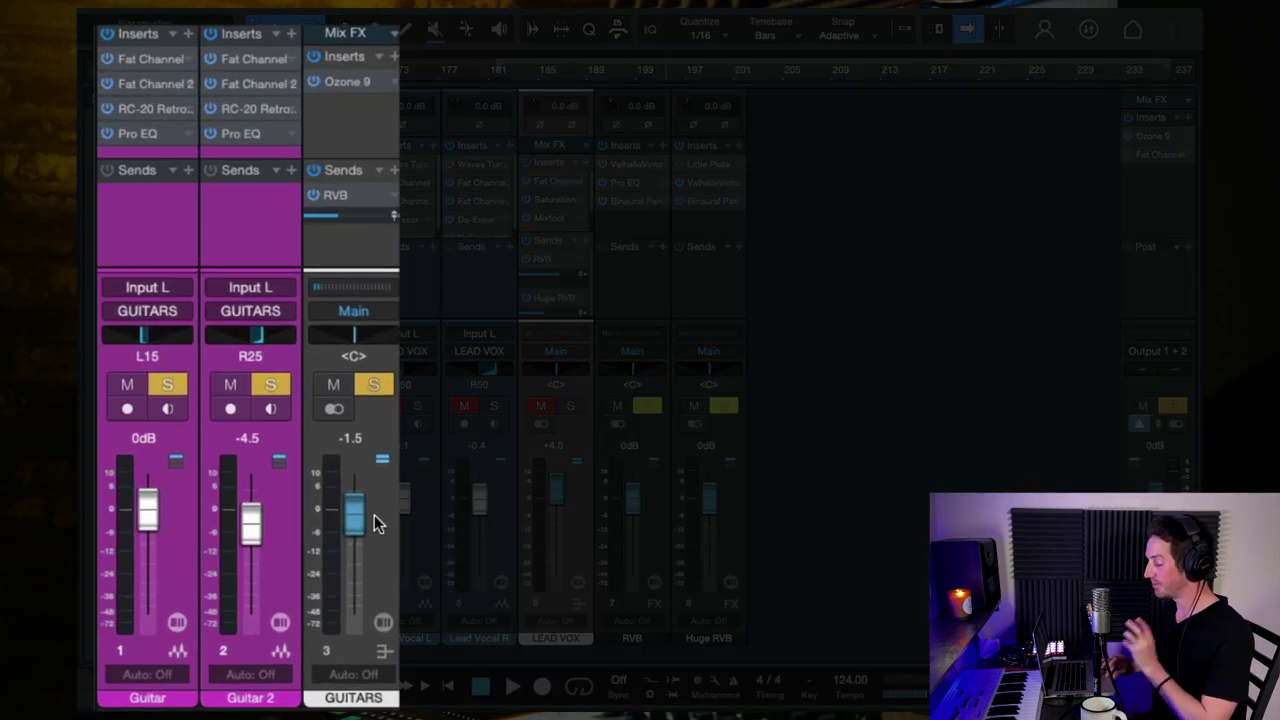
left_click(374, 518)
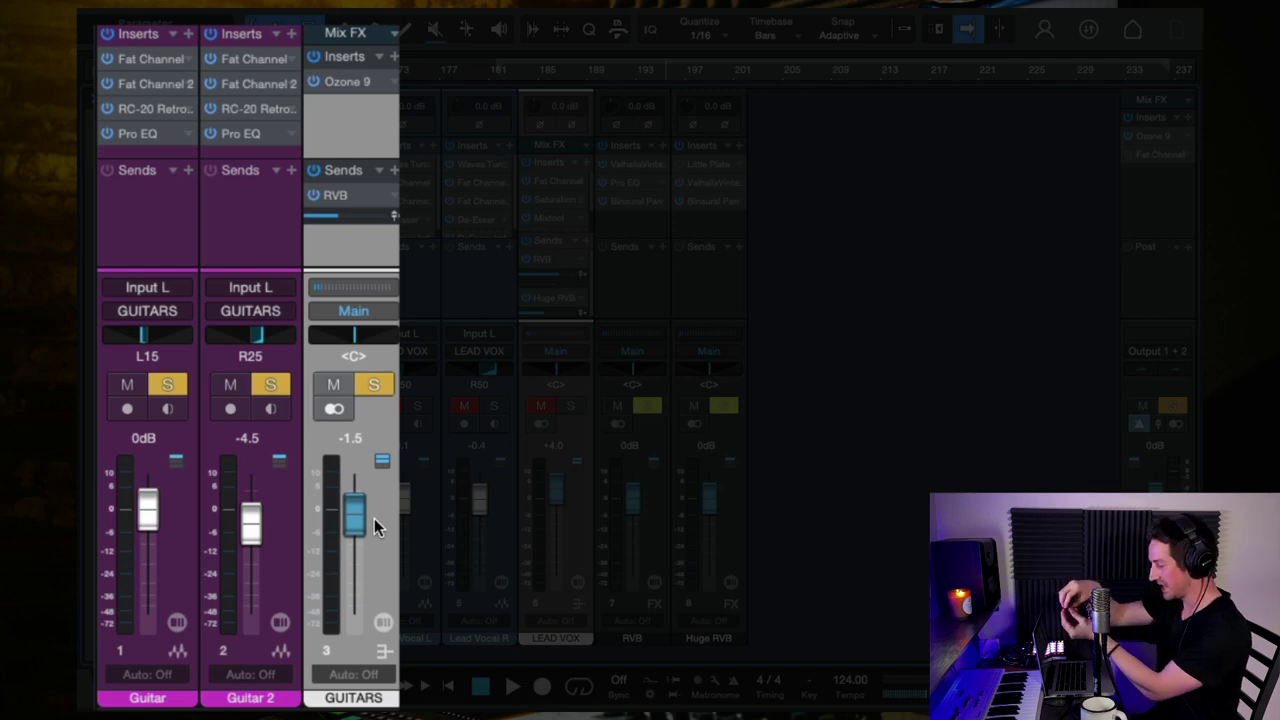
Step: Bypass Guitar 2's inserts and solo the Guitar channel on its own
left_click(133, 240)
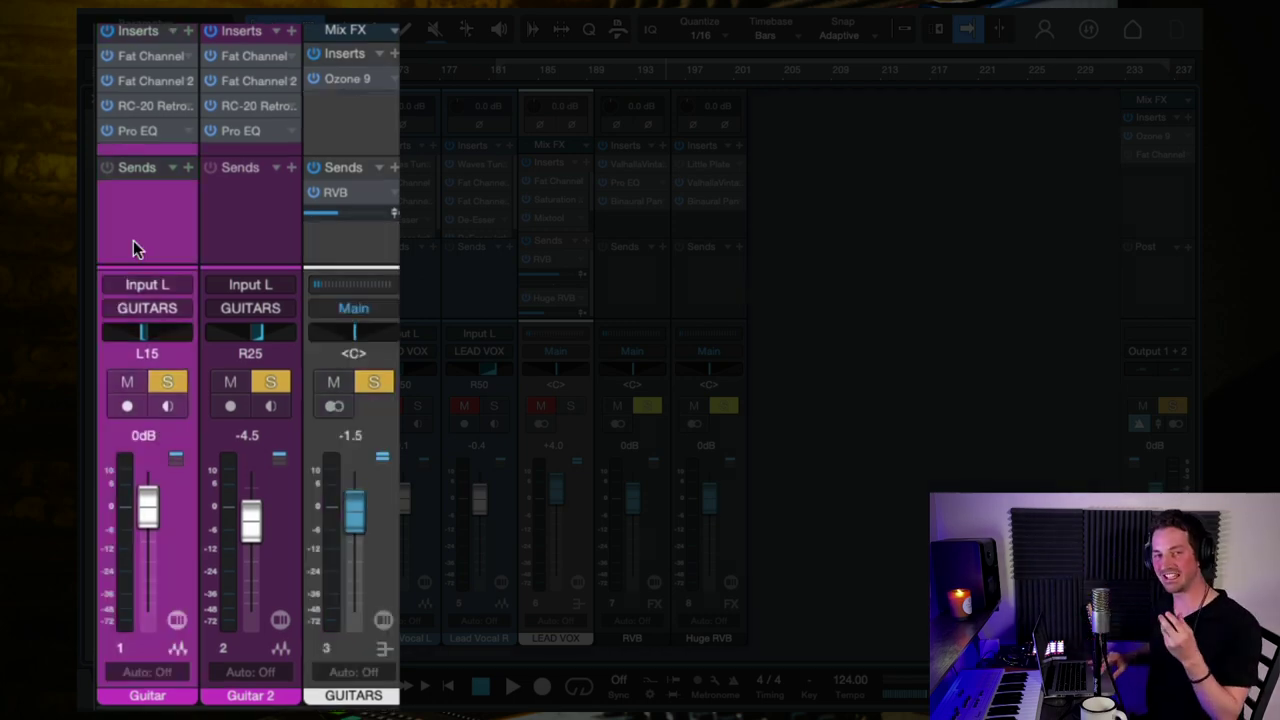
left_click(234, 218)
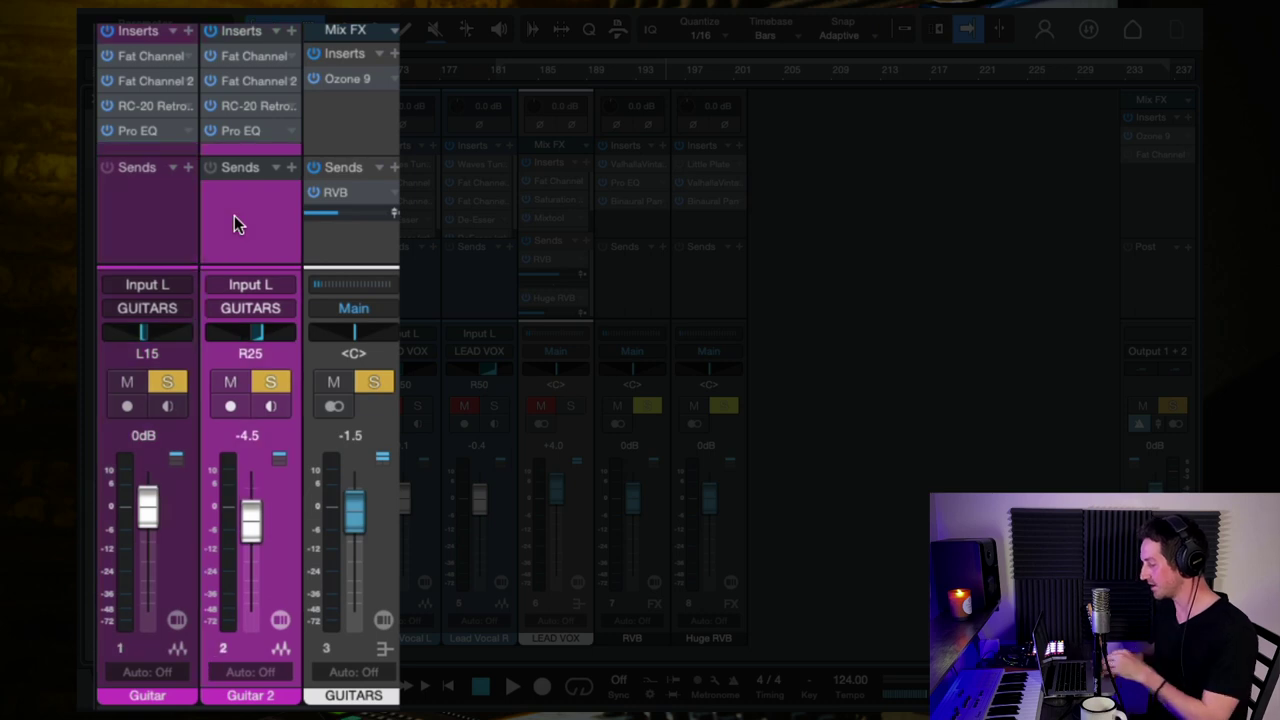
left_click(347, 125)
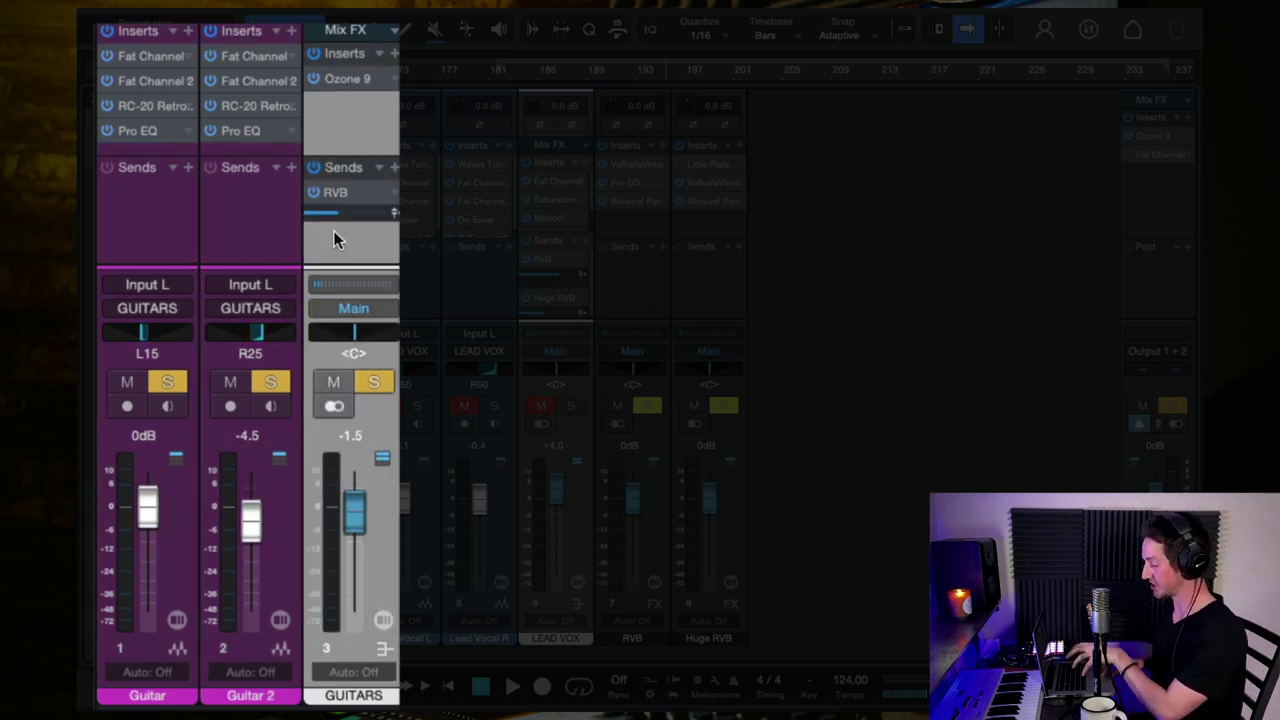
left_click(168, 201)
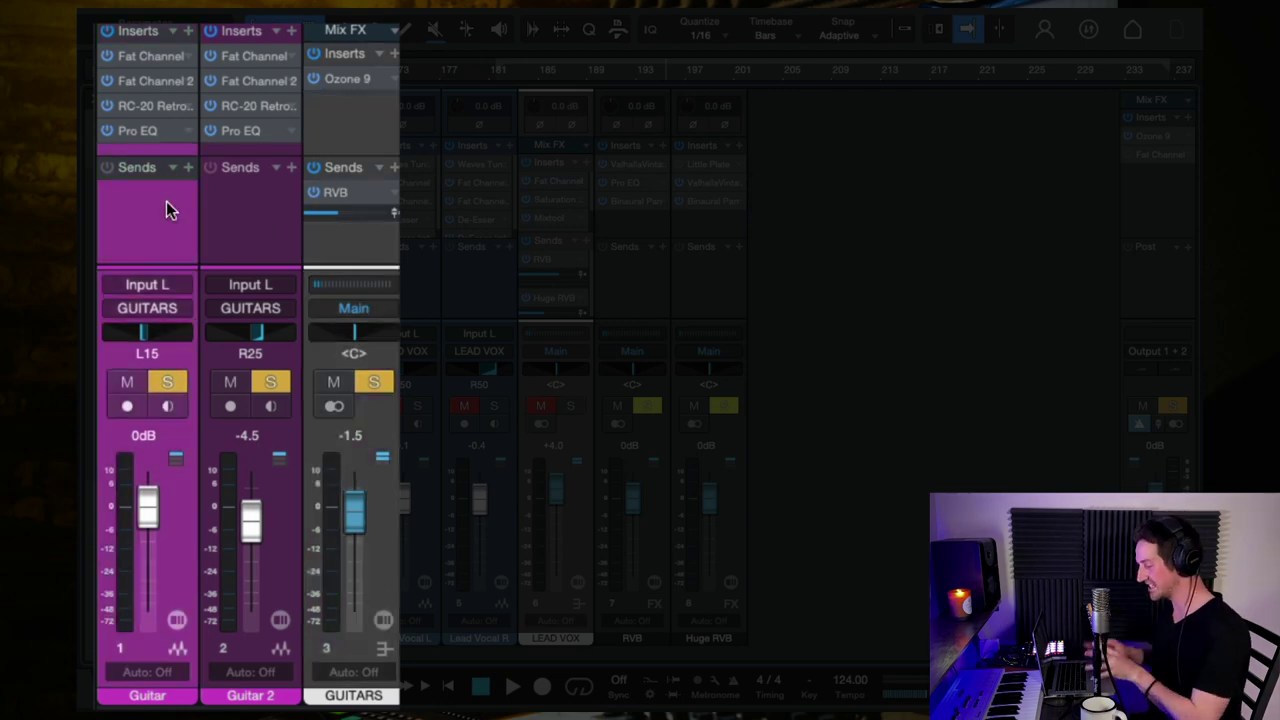
left_click(214, 31)
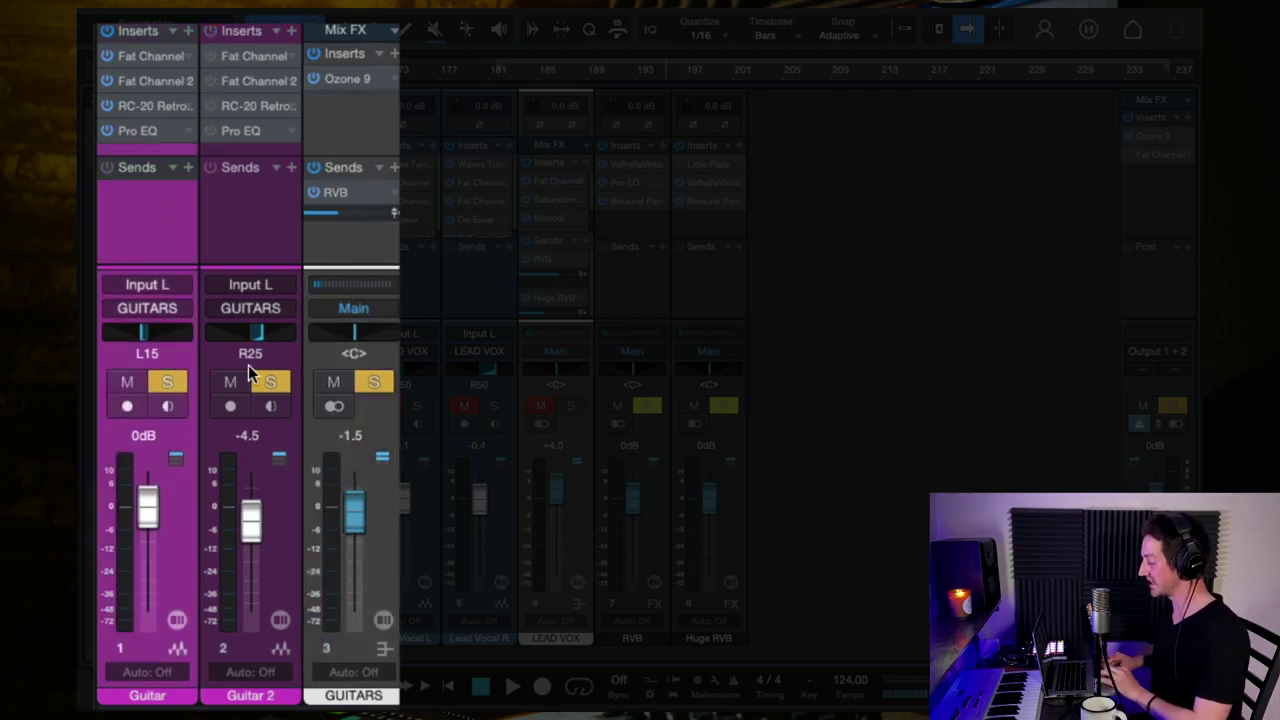
left_click(167, 382)
left_click(272, 384)
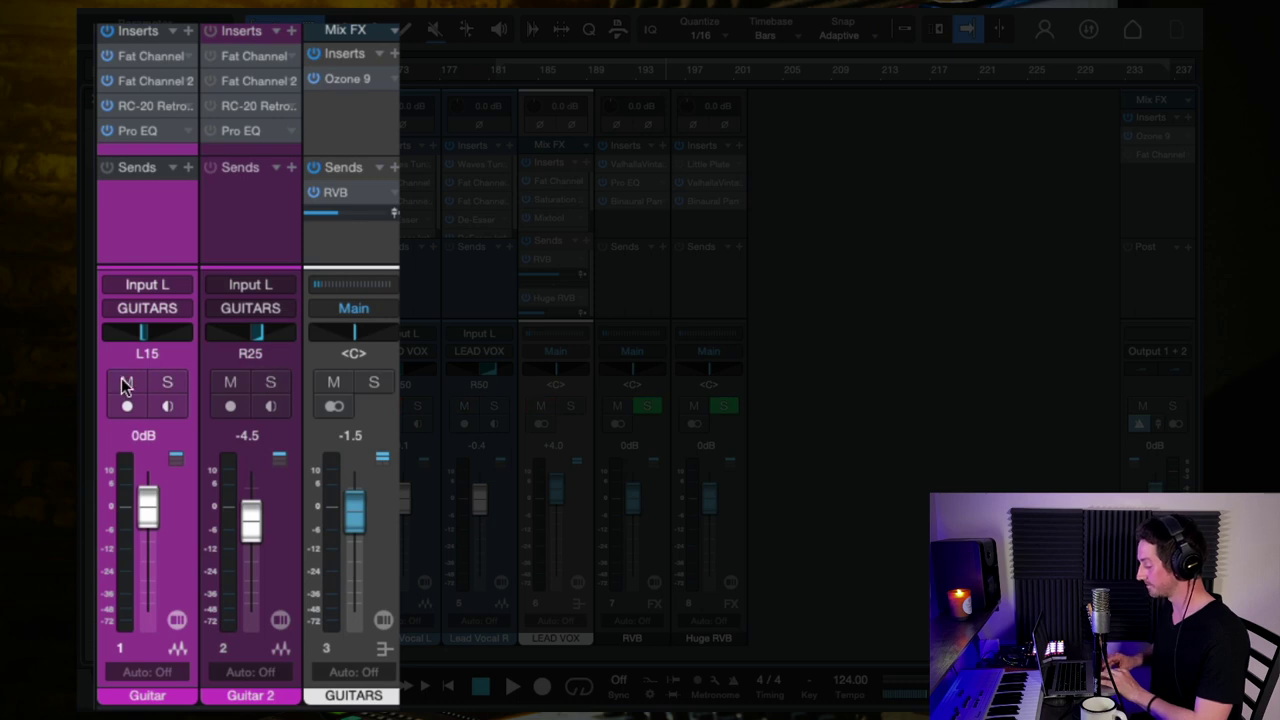
left_click(167, 382)
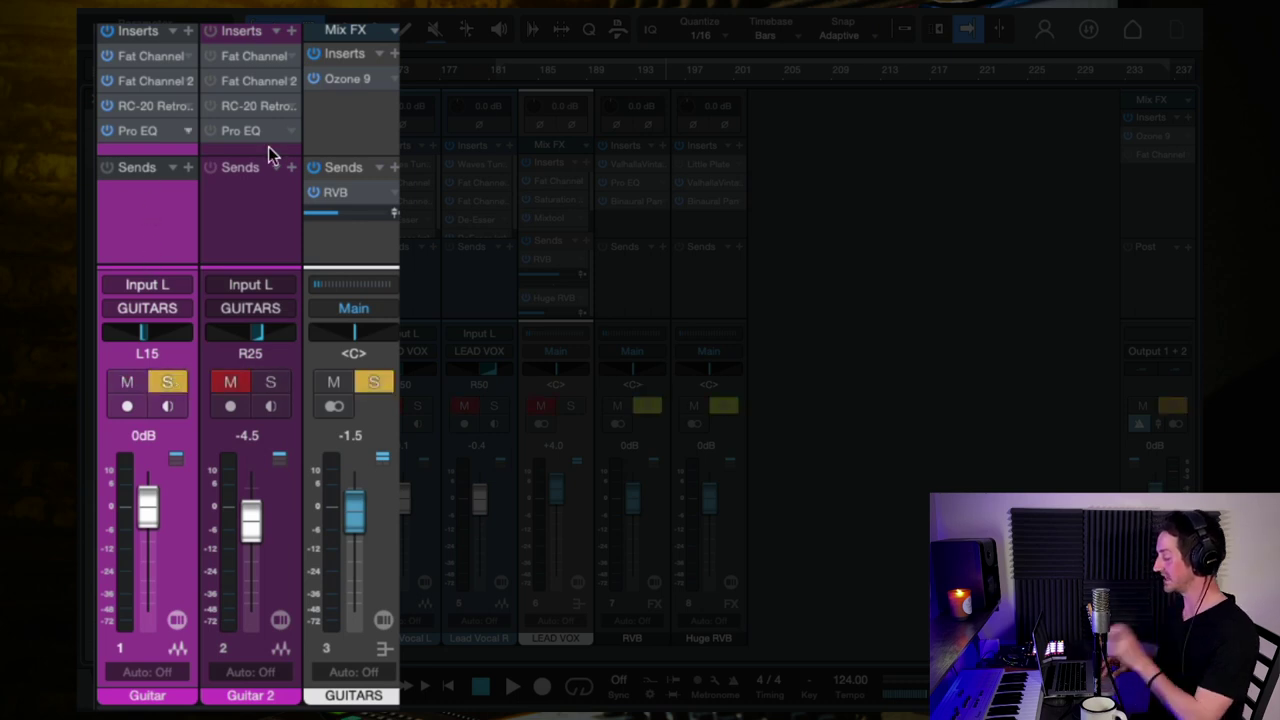
Step: Bypass Ozone 9 on the GUITARS bus and all Guitar inserts, then stop playback
left_click(313, 53)
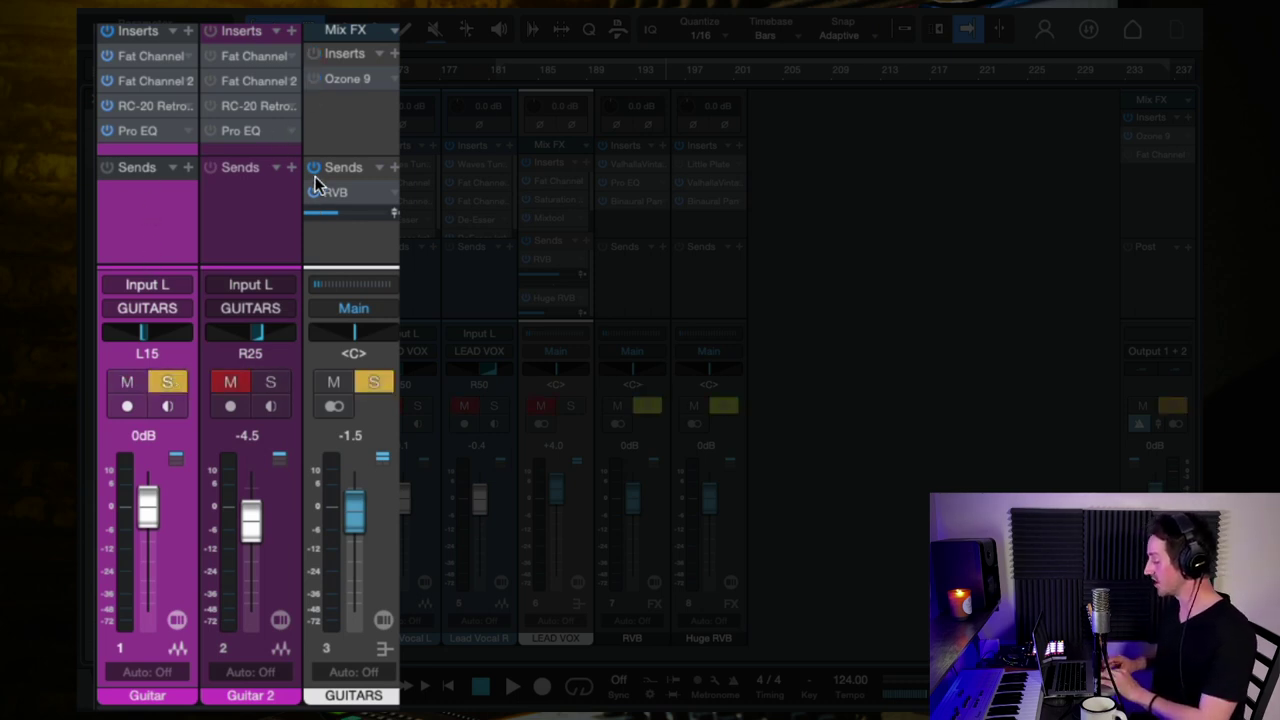
left_click(107, 31)
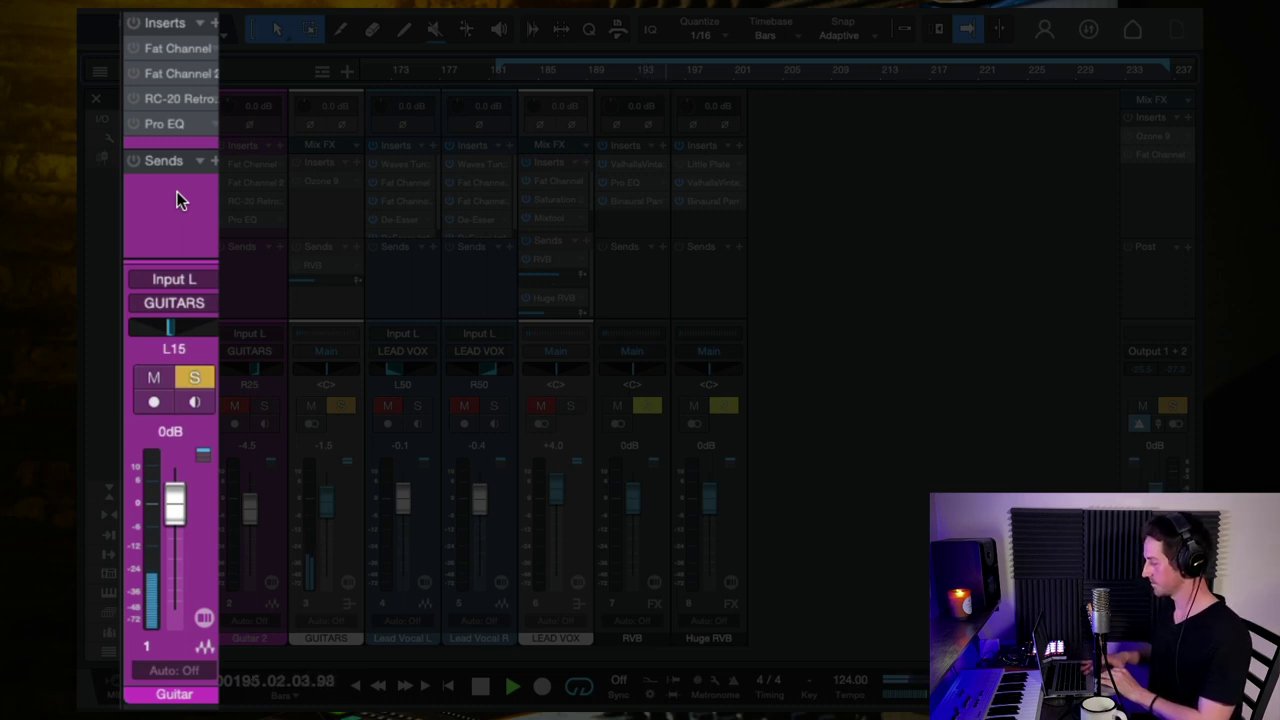
key("space")
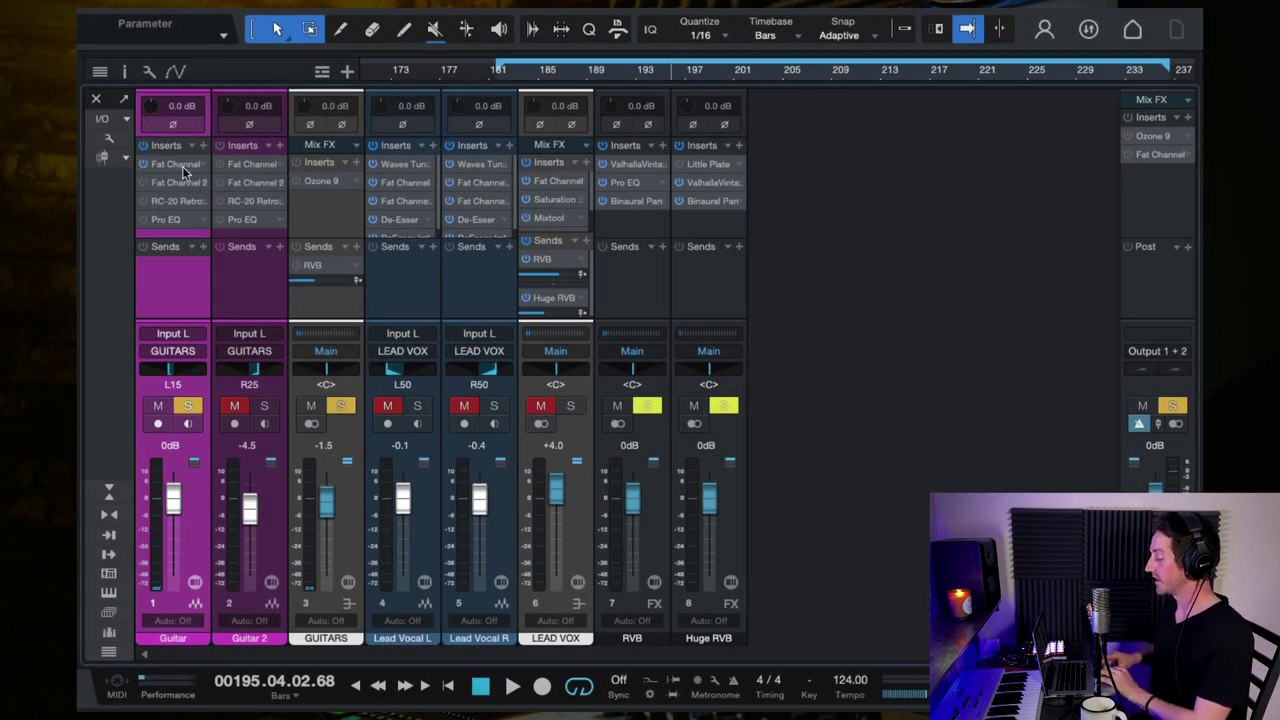
left_click(183, 170)
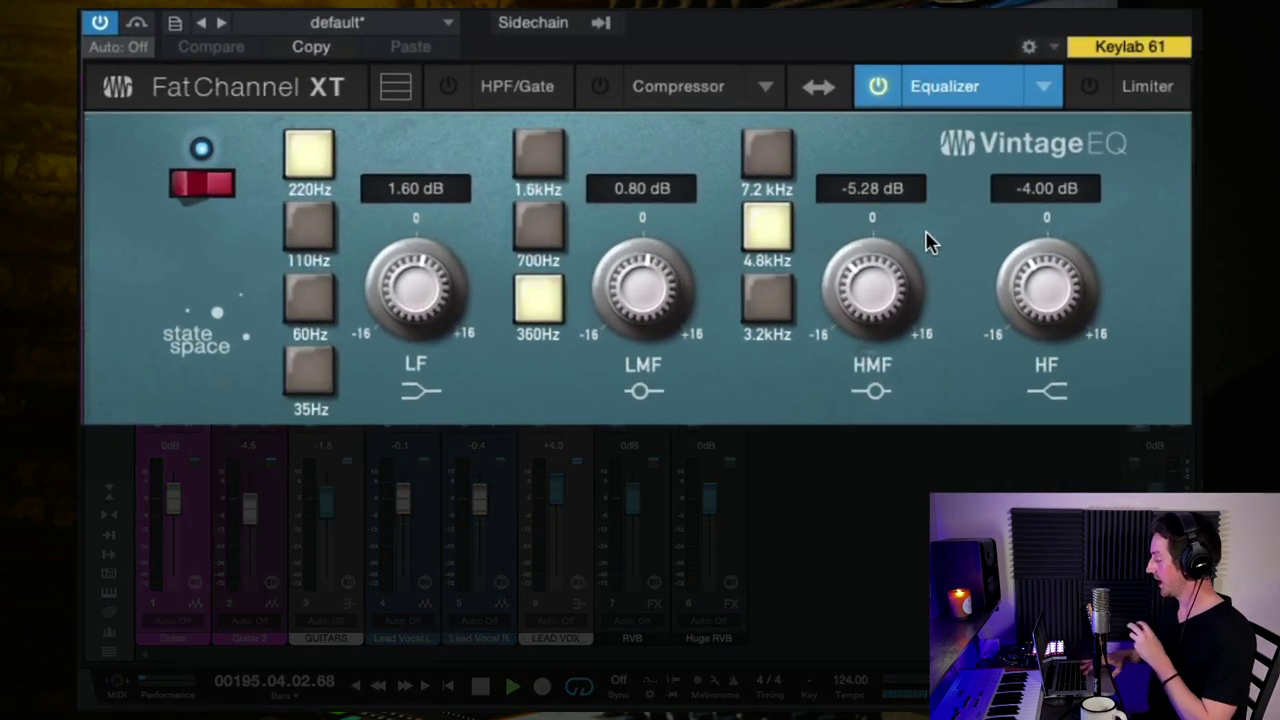
left_click(203, 186)
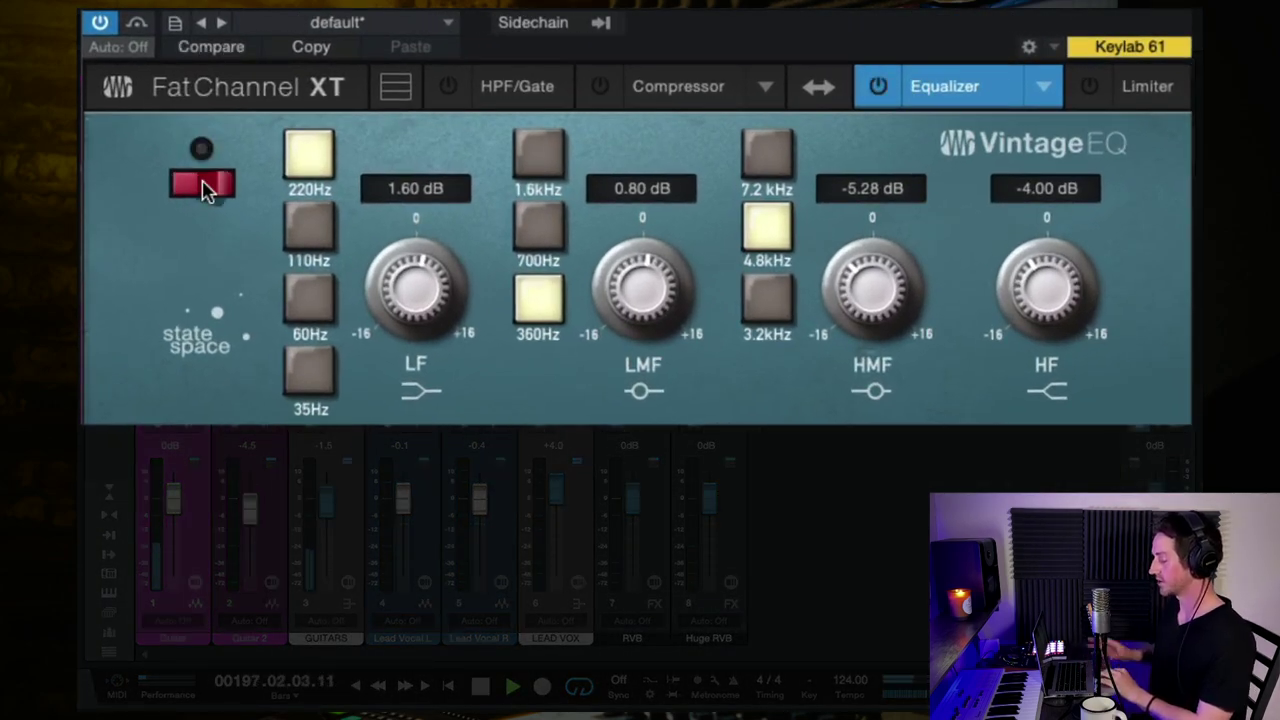
left_click(203, 186)
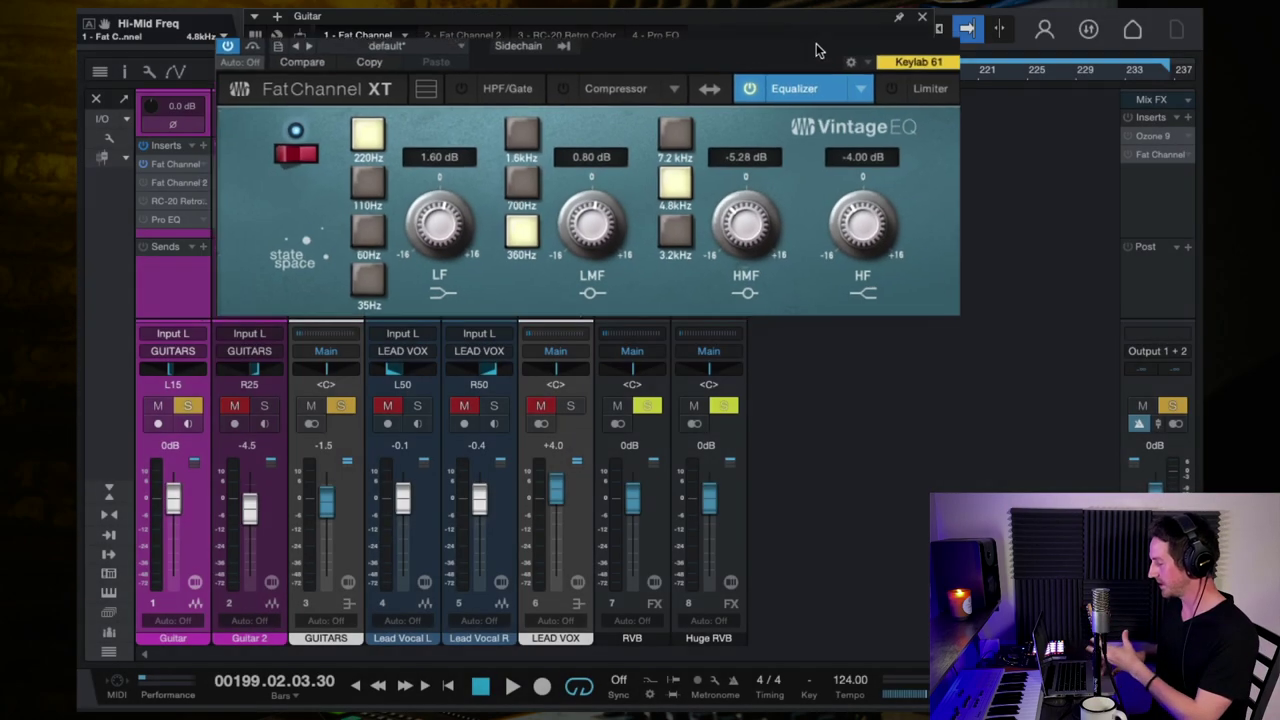
left_click_drag(816, 43, 934, 127)
Step: Close Fat Channel and insert a Pro EQ on the Guitar track, searching 'pro'
left_click(974, 96)
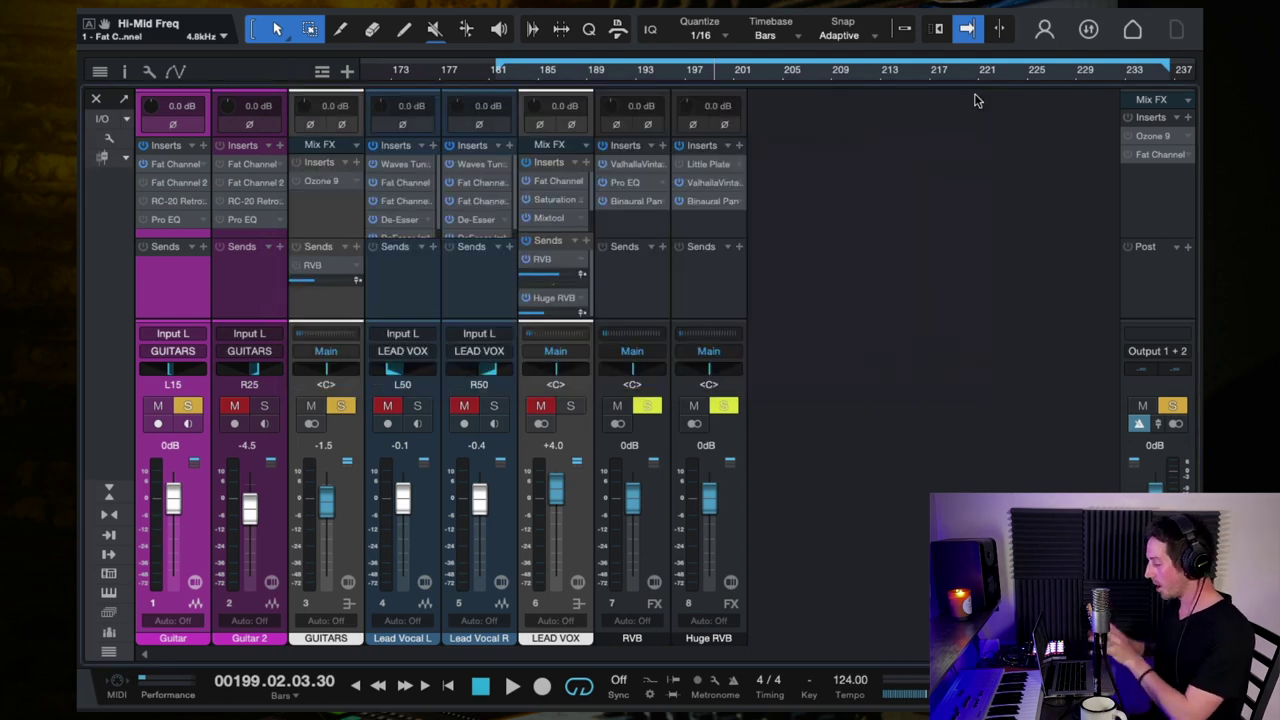
left_click(203, 147)
type("pro")
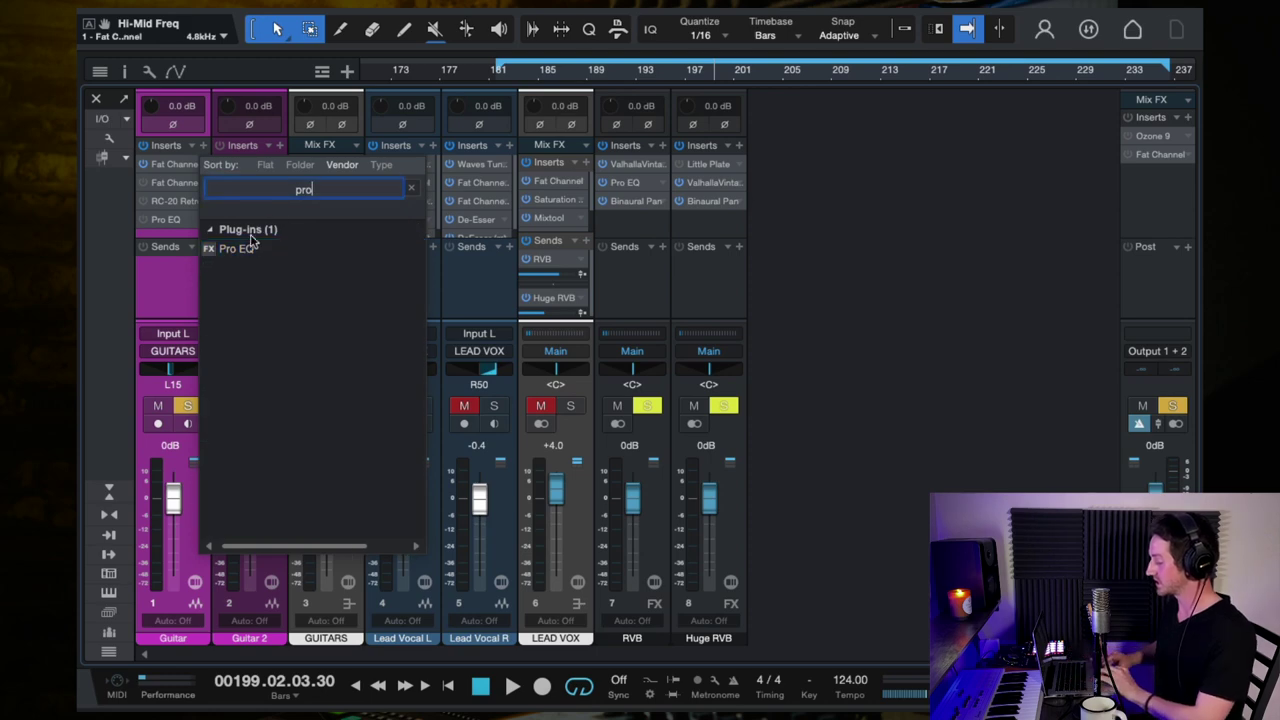
key("Return")
left_click_drag(866, 120, 866, 46)
Step: Disable low cut, cut 4.63 kHz by 5.95 dB, and add a -3.77 dB high shelf
double_click(390, 228)
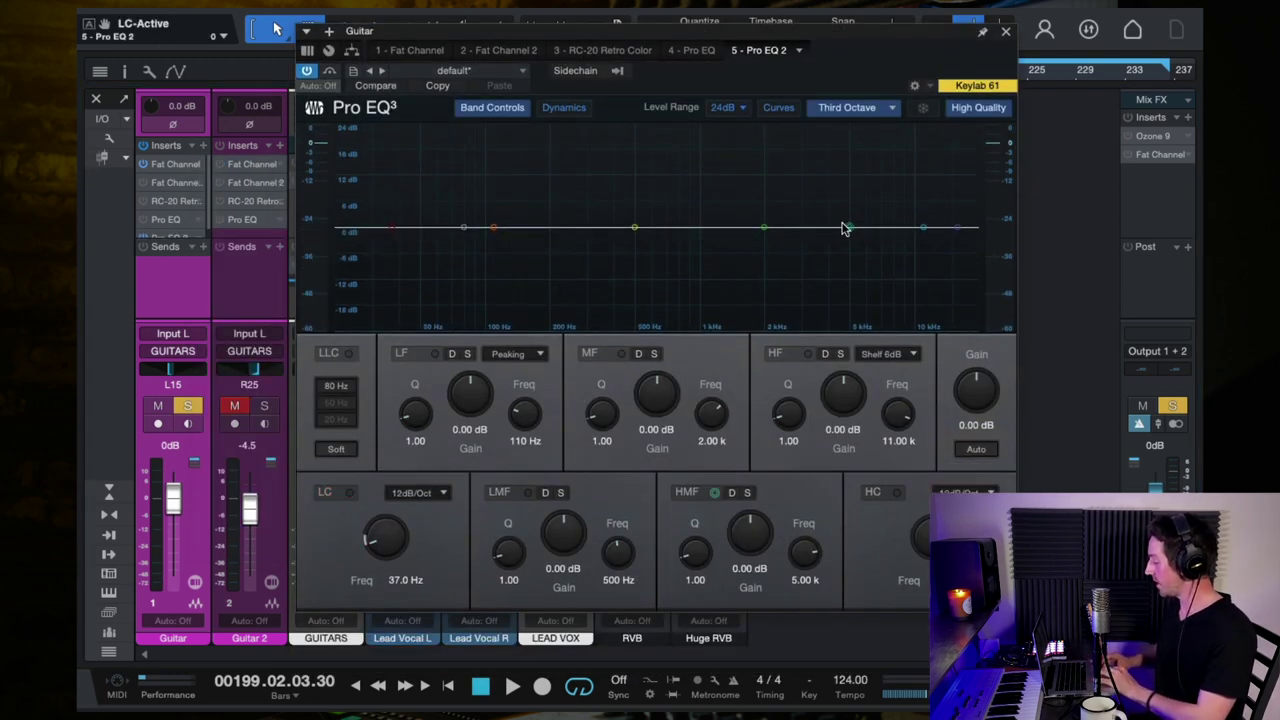
double_click(766, 230)
left_click_drag(766, 230, 843, 253)
left_click_drag(923, 229, 894, 245)
double_click(849, 227)
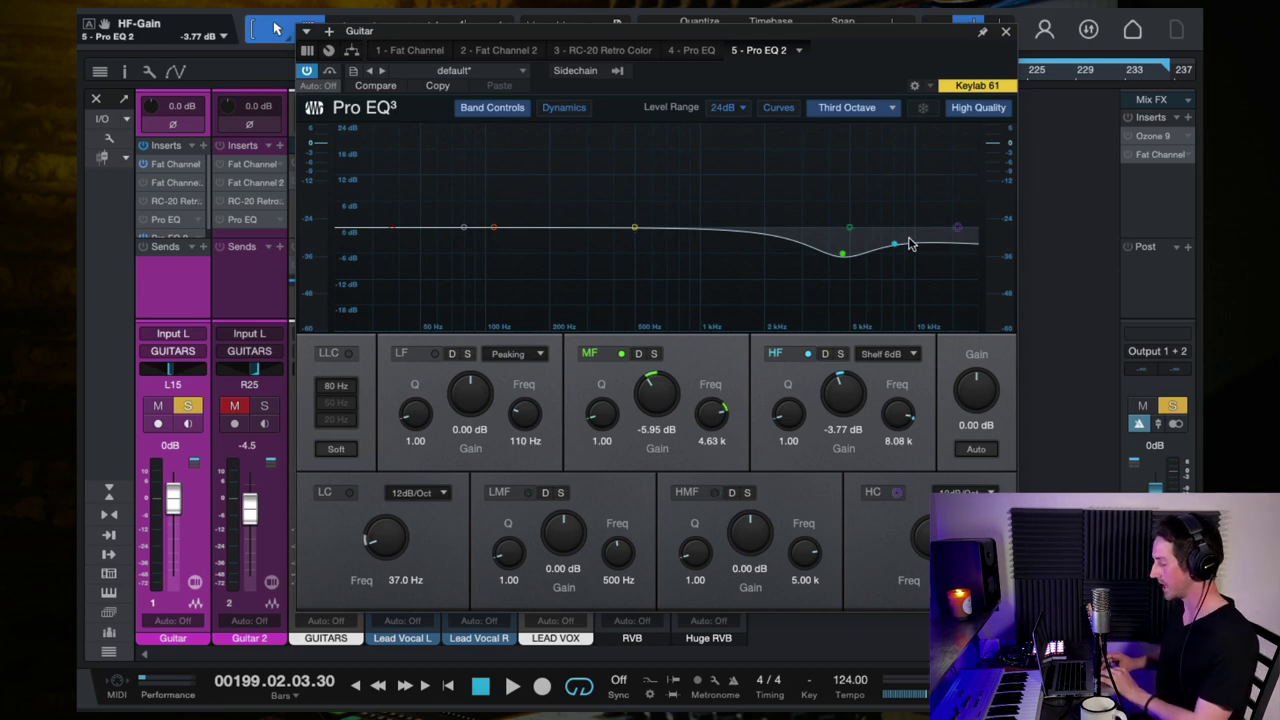
key("Escape")
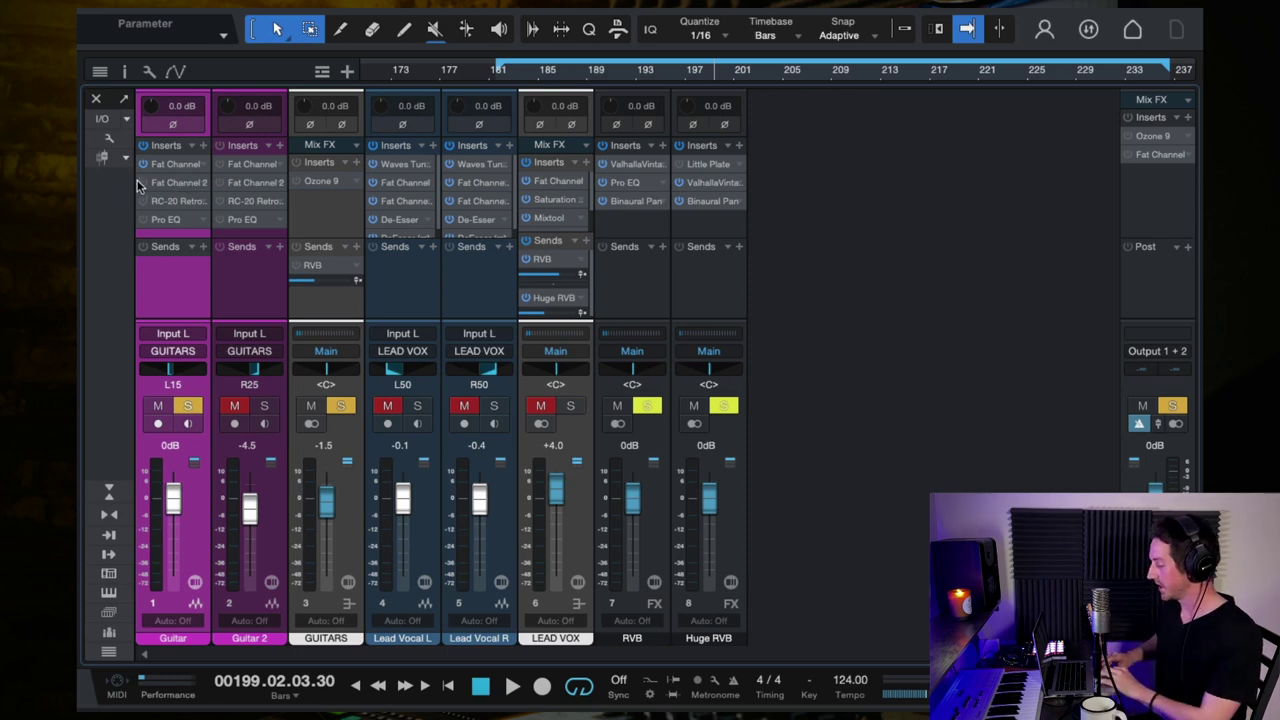
left_click(168, 185)
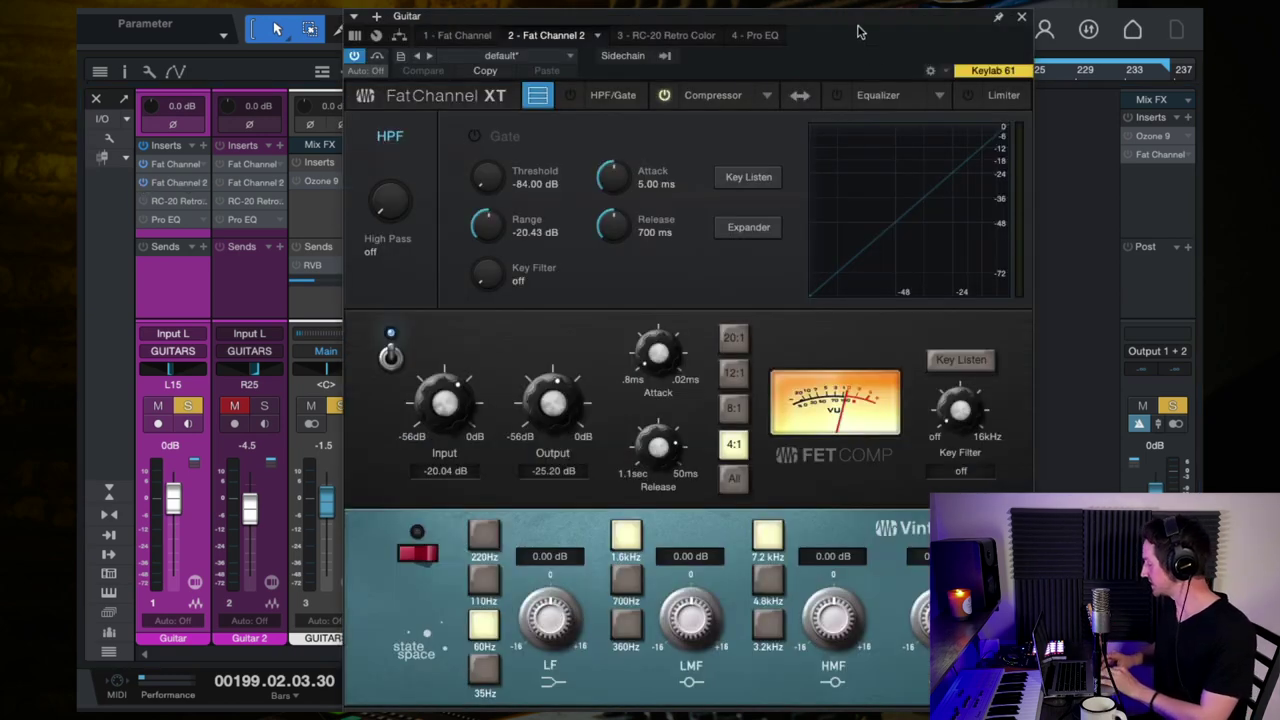
left_click(545, 92)
left_click(699, 96)
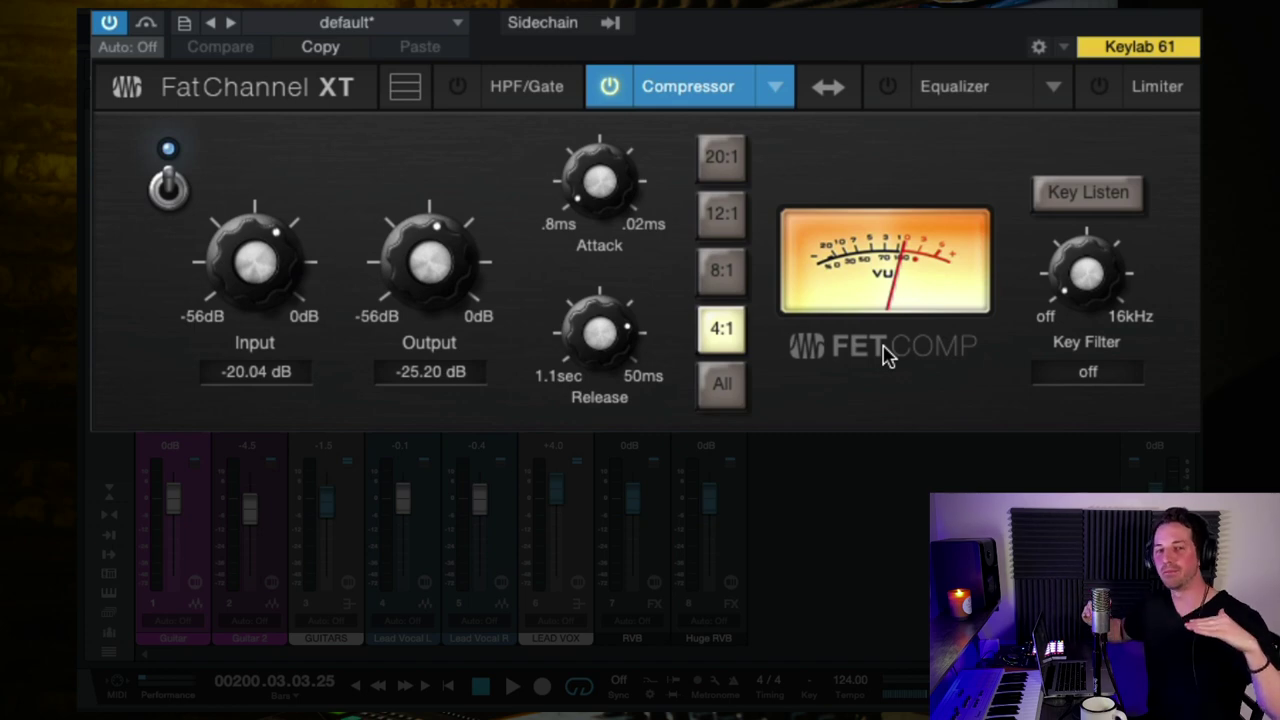
key("space")
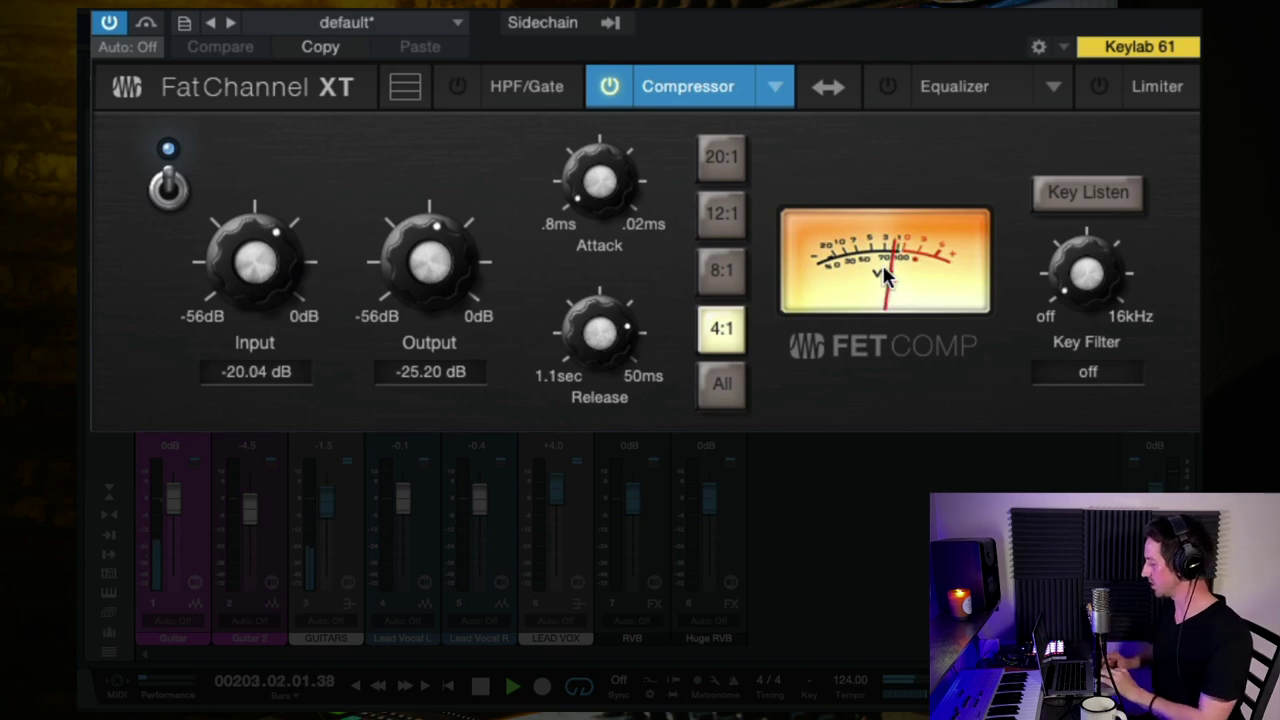
key("space")
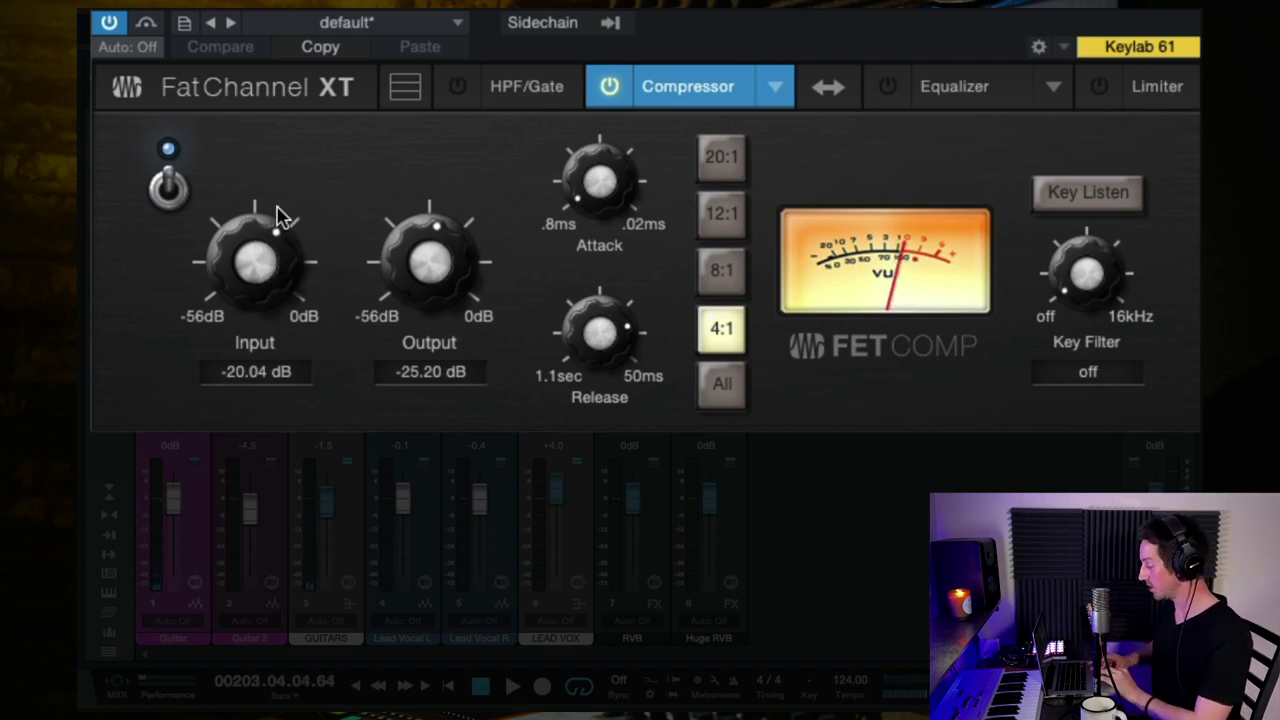
key("space")
mouse_move(258, 255)
left_mouse_down()
mouse_move(267, 318)
mouse_move(263, 206)
mouse_move(266, 264)
left_mouse_up()
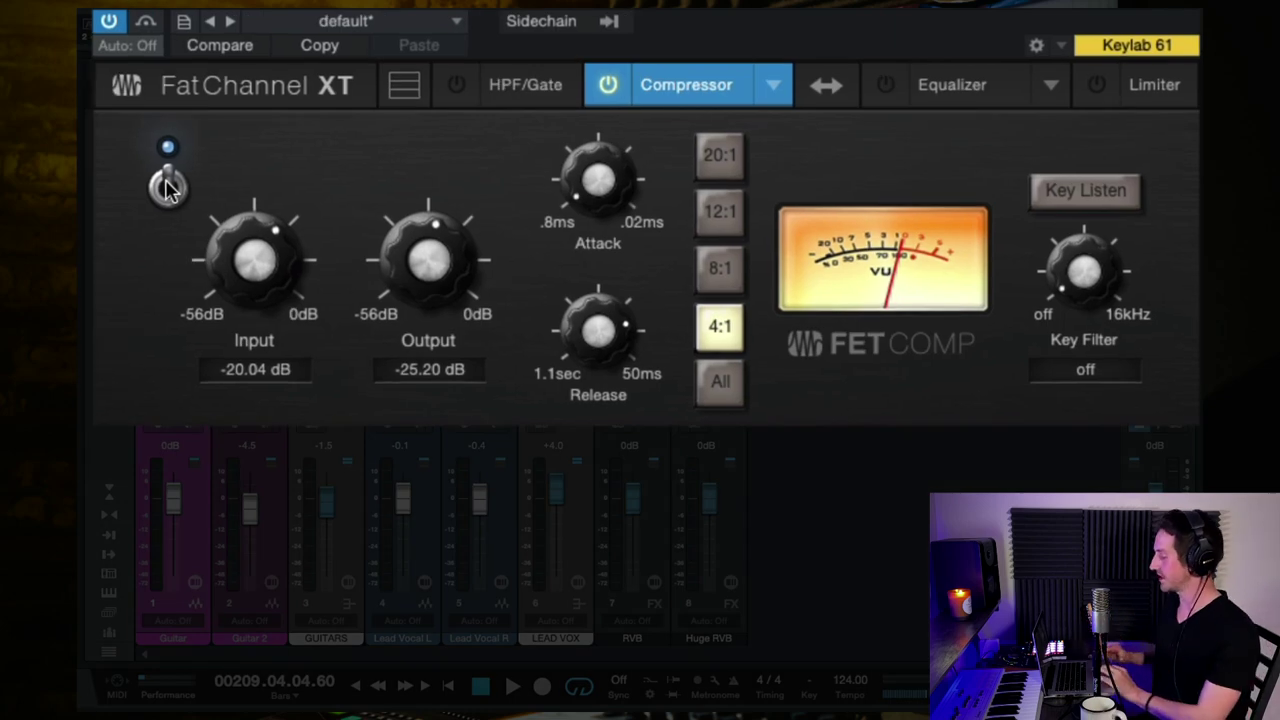
left_click(168, 186)
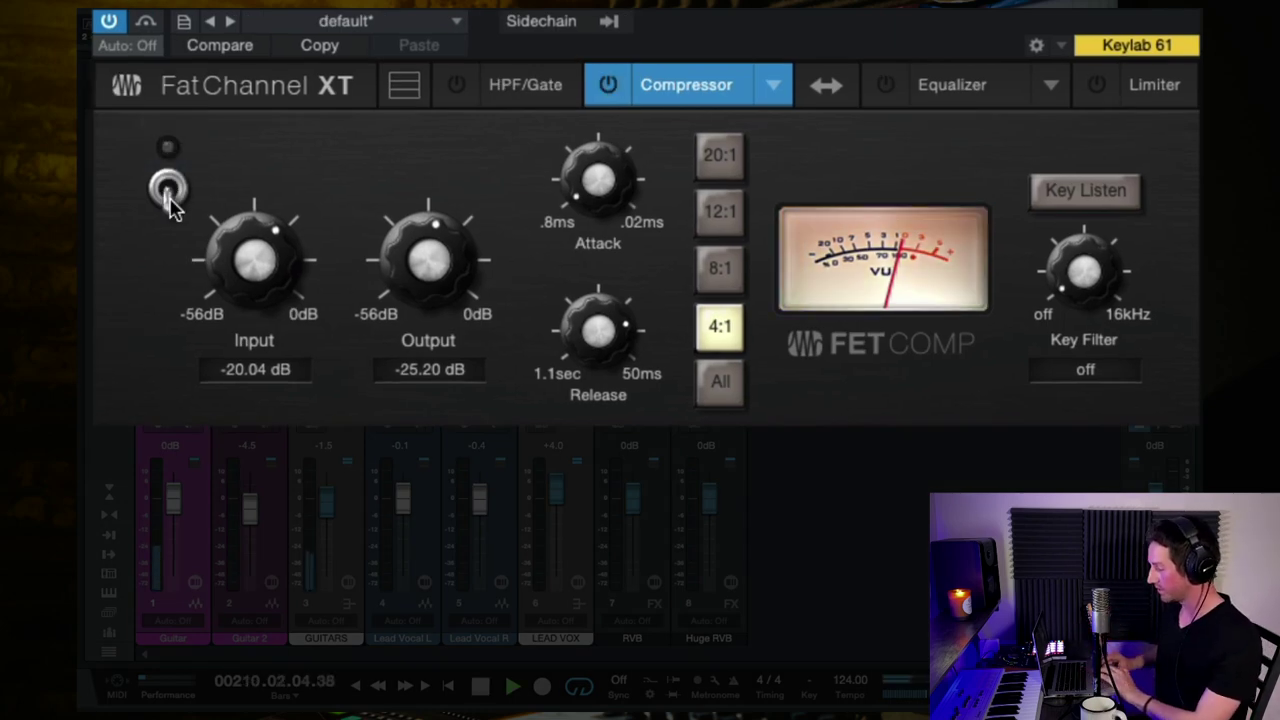
left_click(171, 196)
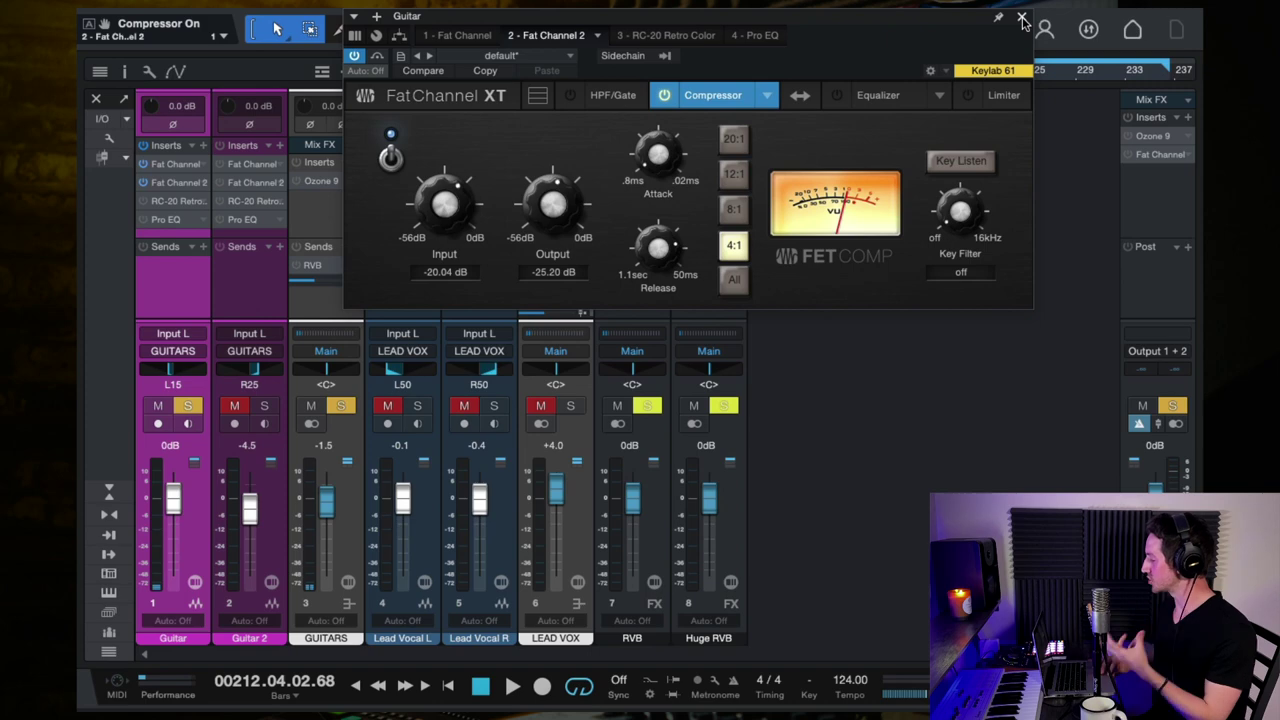
left_click(1022, 20)
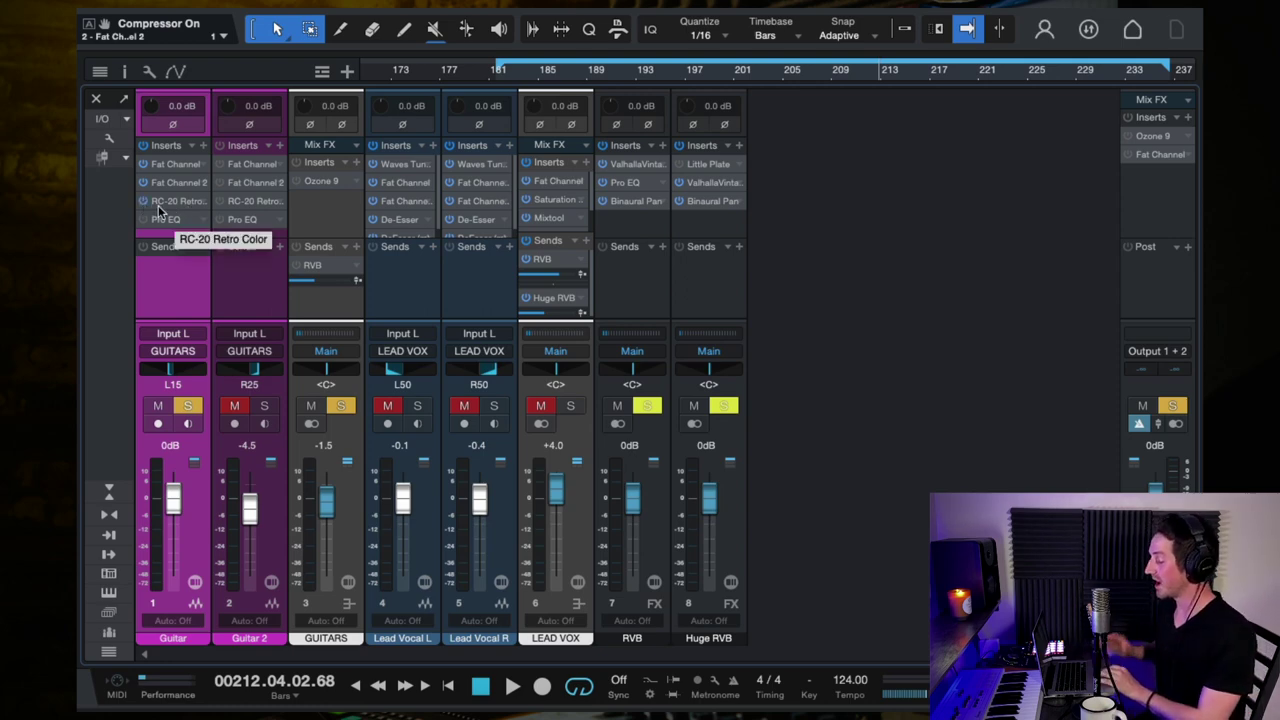
Step: Open Guitar's RC-20 Retro Color, toggle its power to compare, and play the coloured sound
left_click(155, 205)
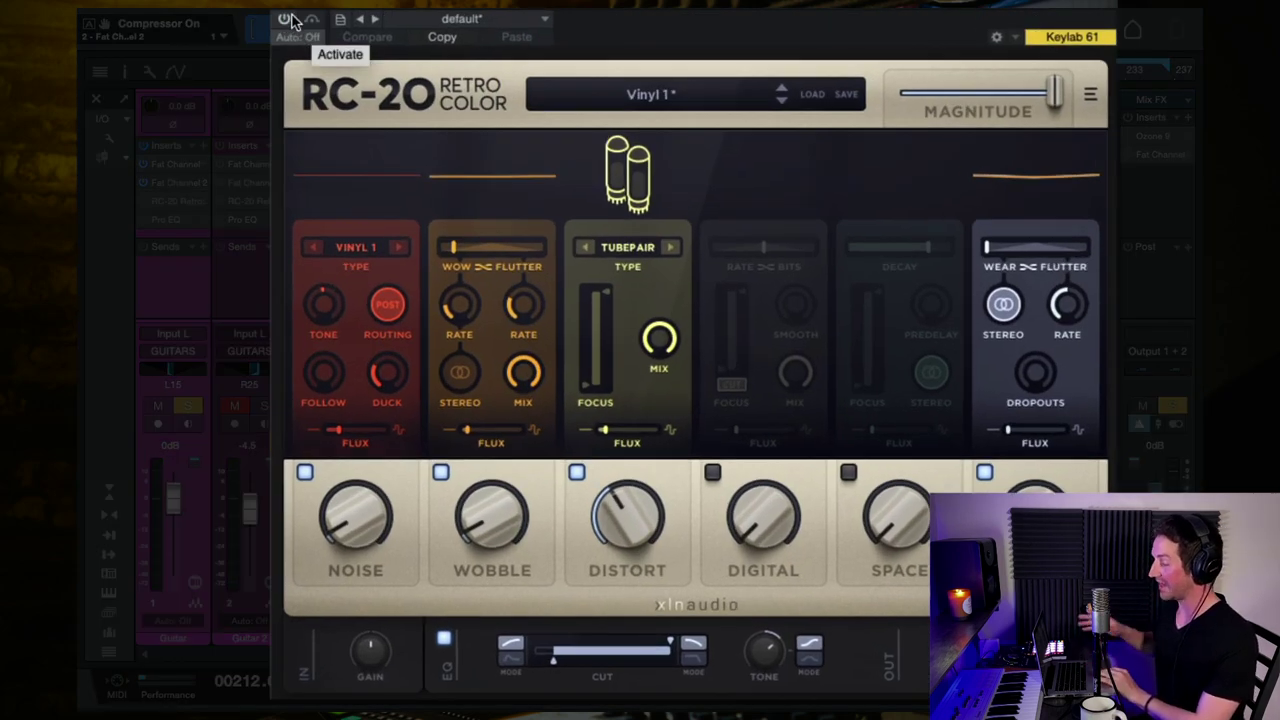
left_click(285, 19)
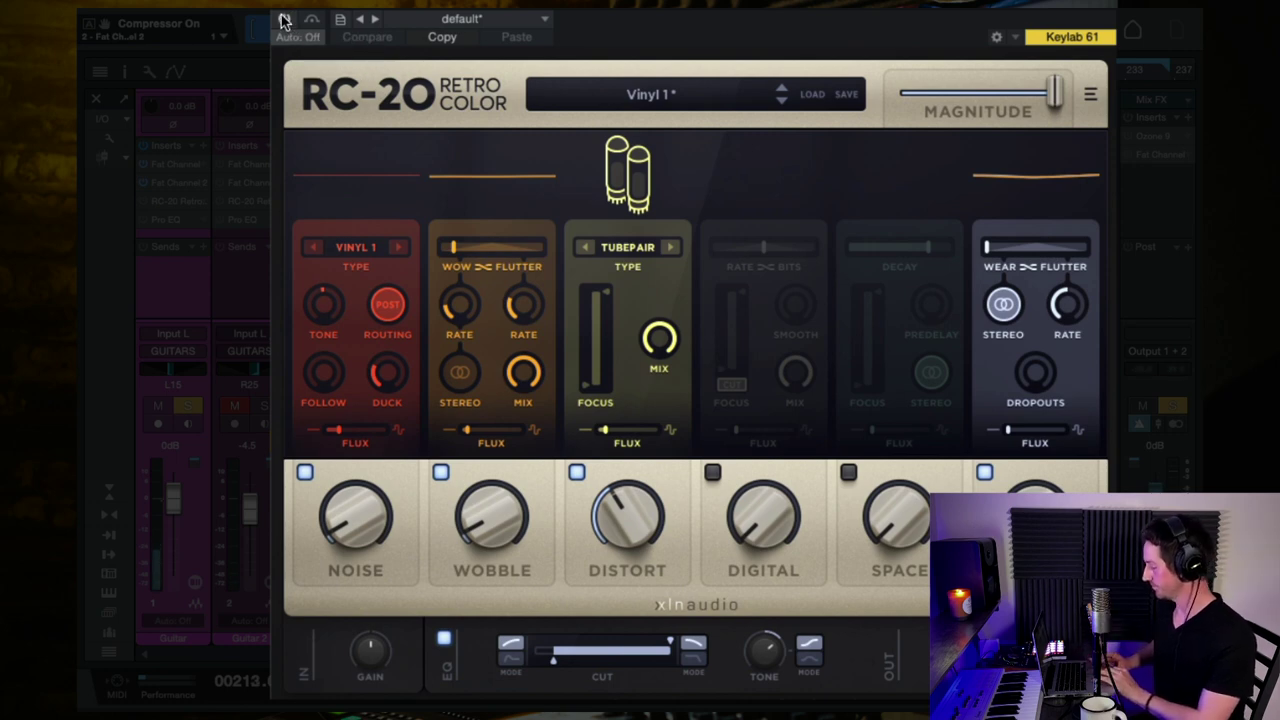
left_click(285, 19)
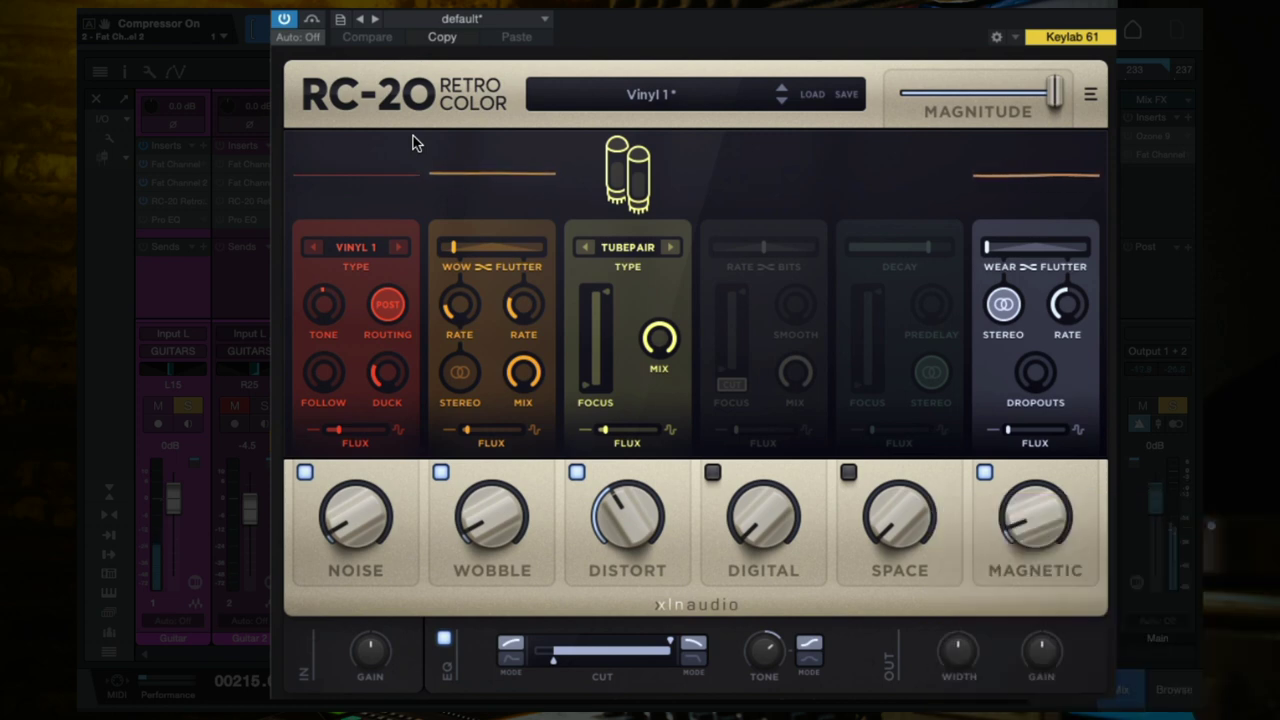
left_click(284, 19)
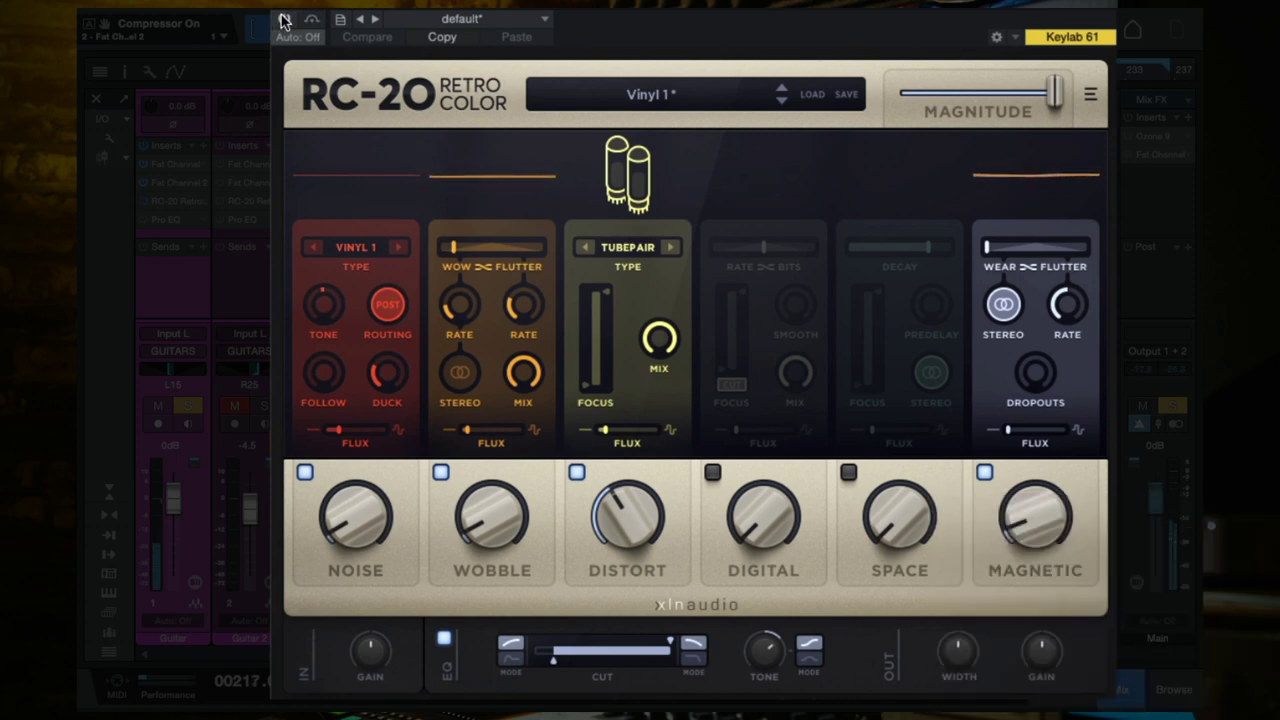
left_click(284, 19)
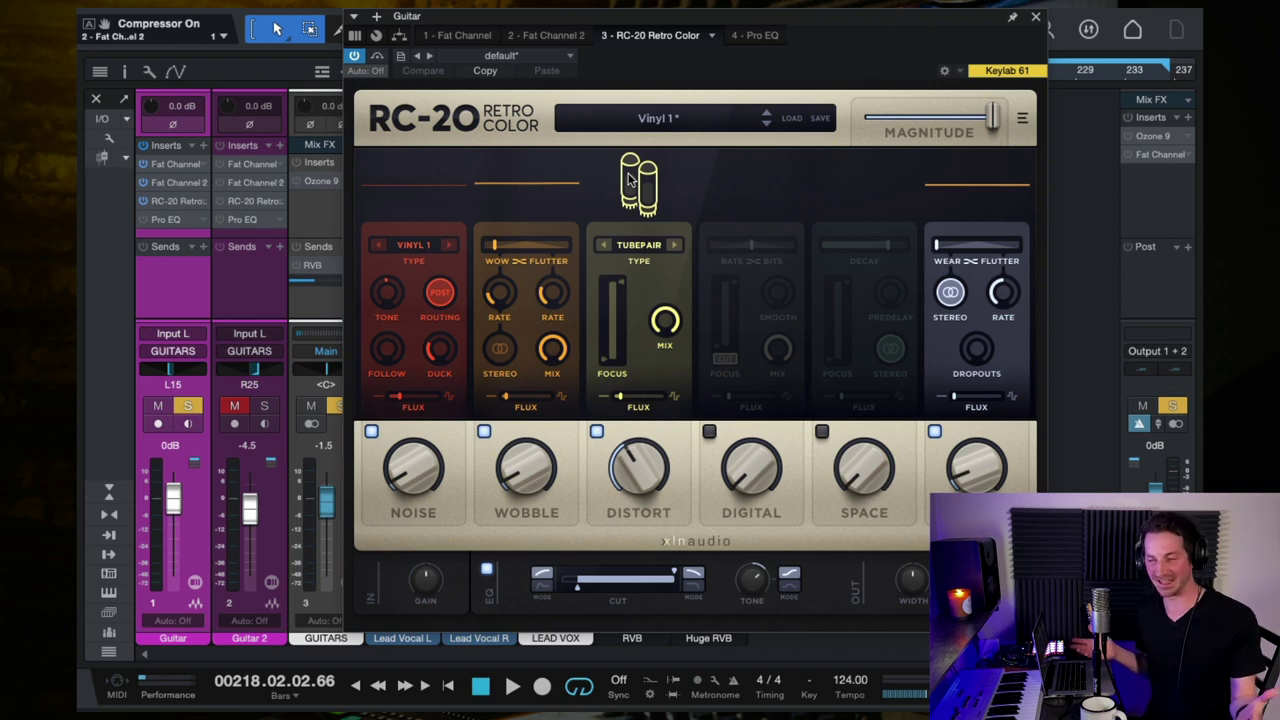
key("space")
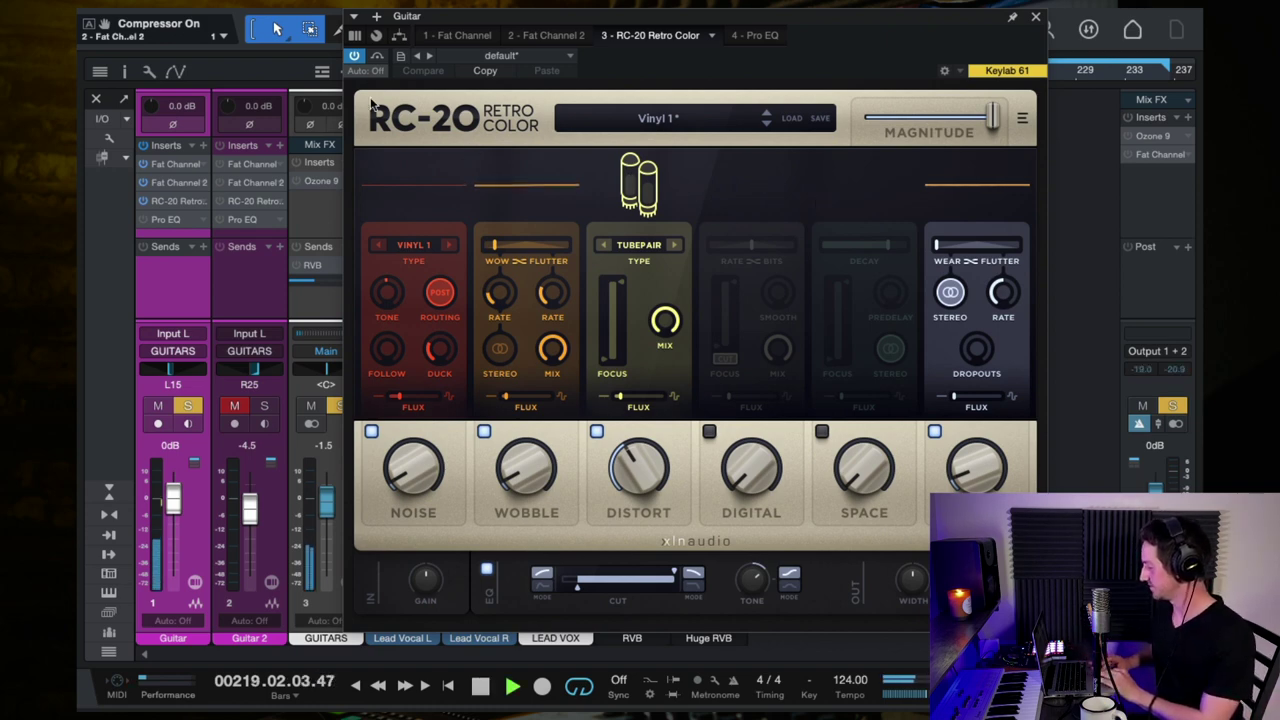
key("space")
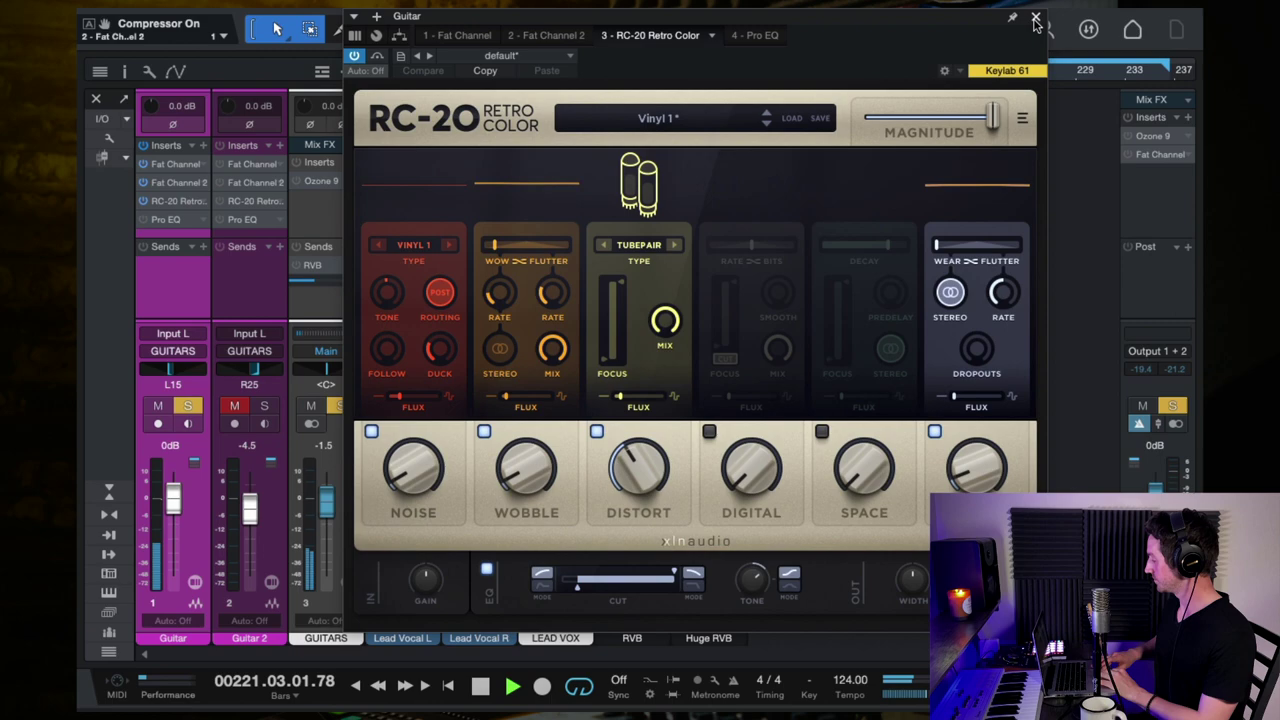
Step: Close RC-20, open Guitar's Pro EQ, and A/B it with bypass during playback
left_click(1036, 20)
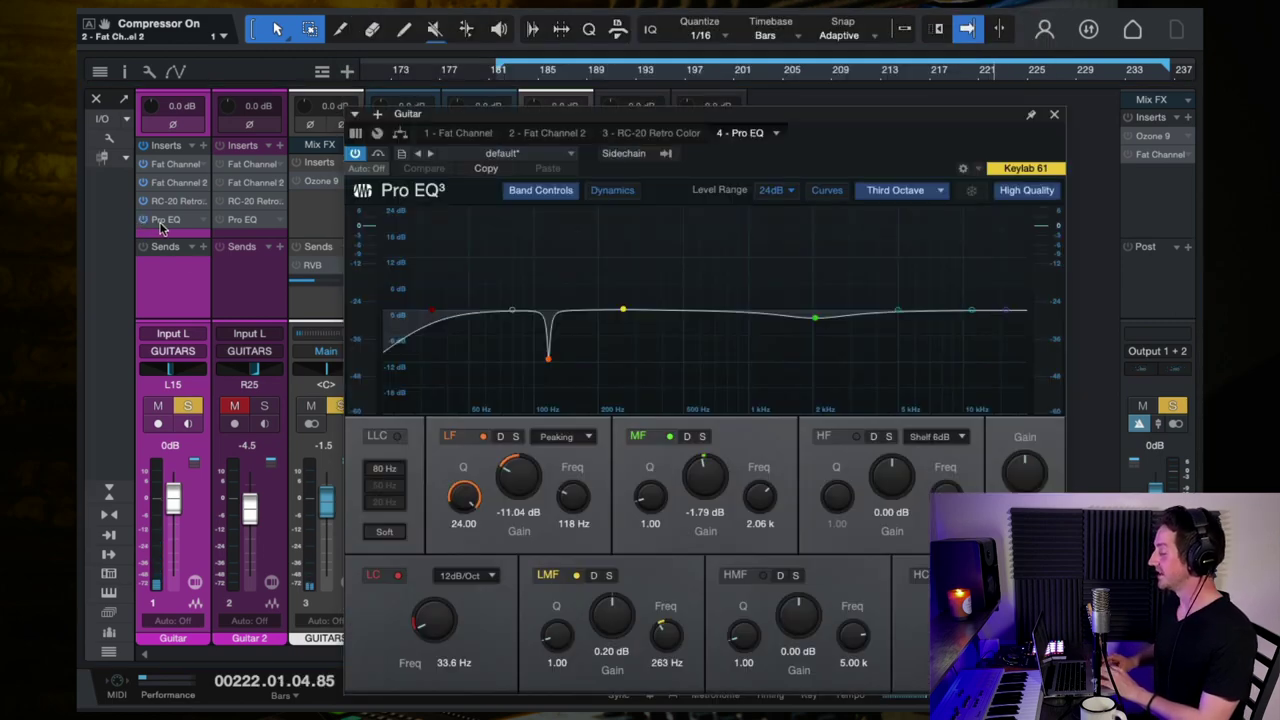
left_click(160, 221)
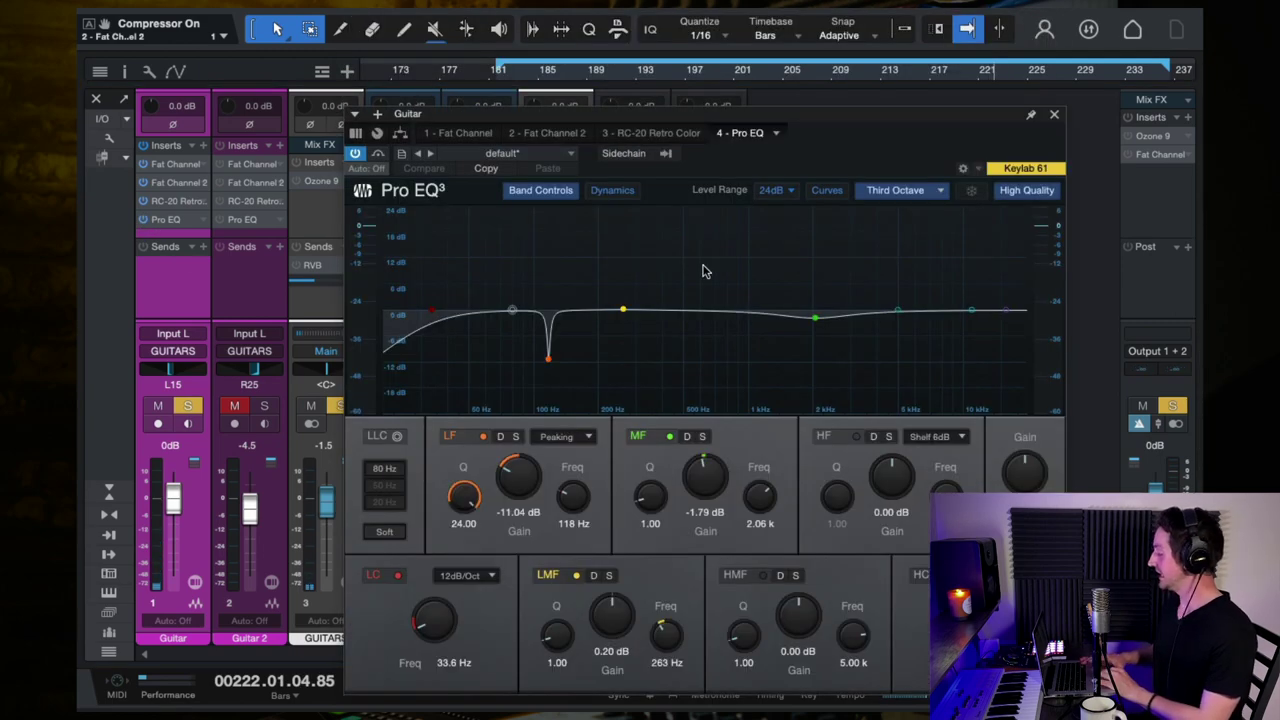
left_click(356, 154)
left_click(356, 154)
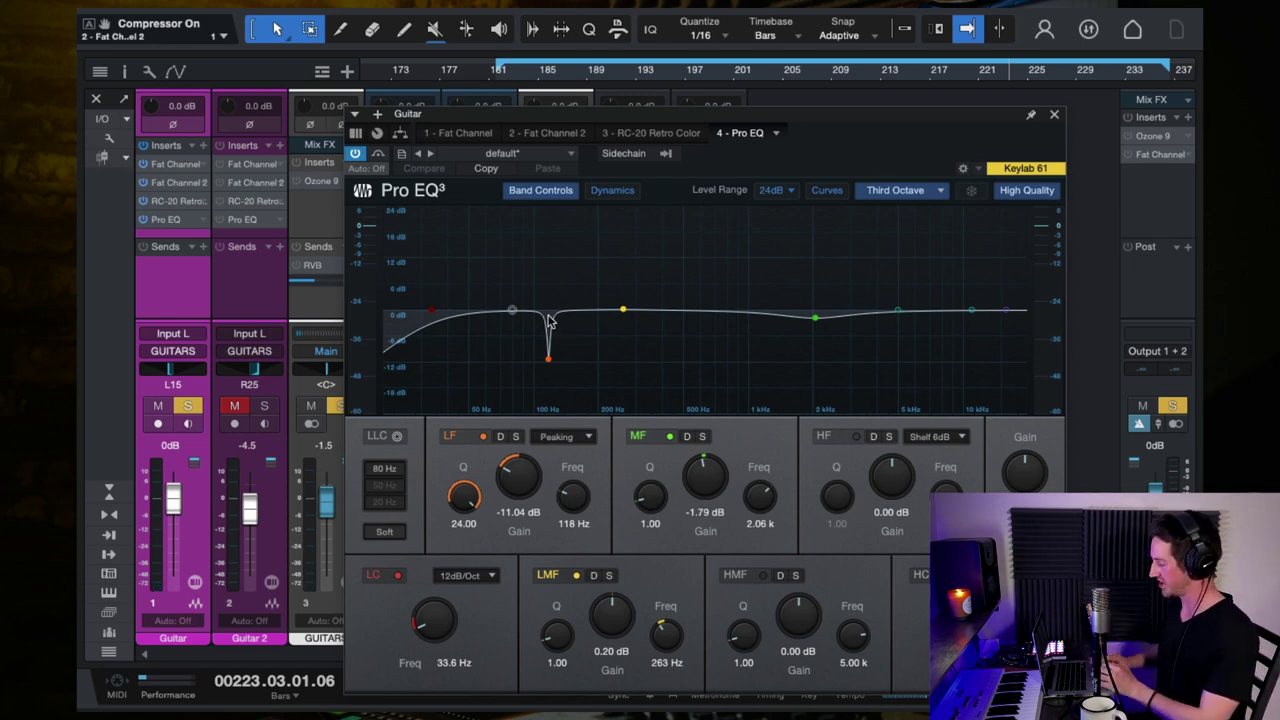
key("space")
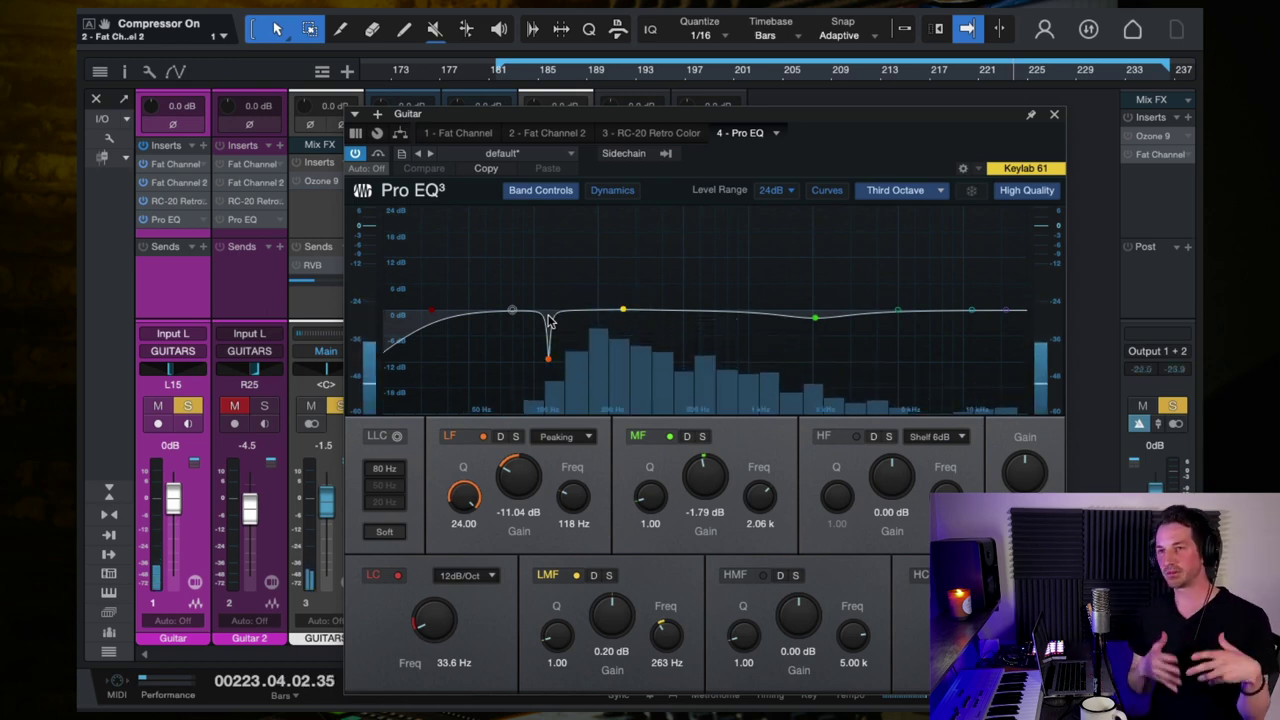
key("space")
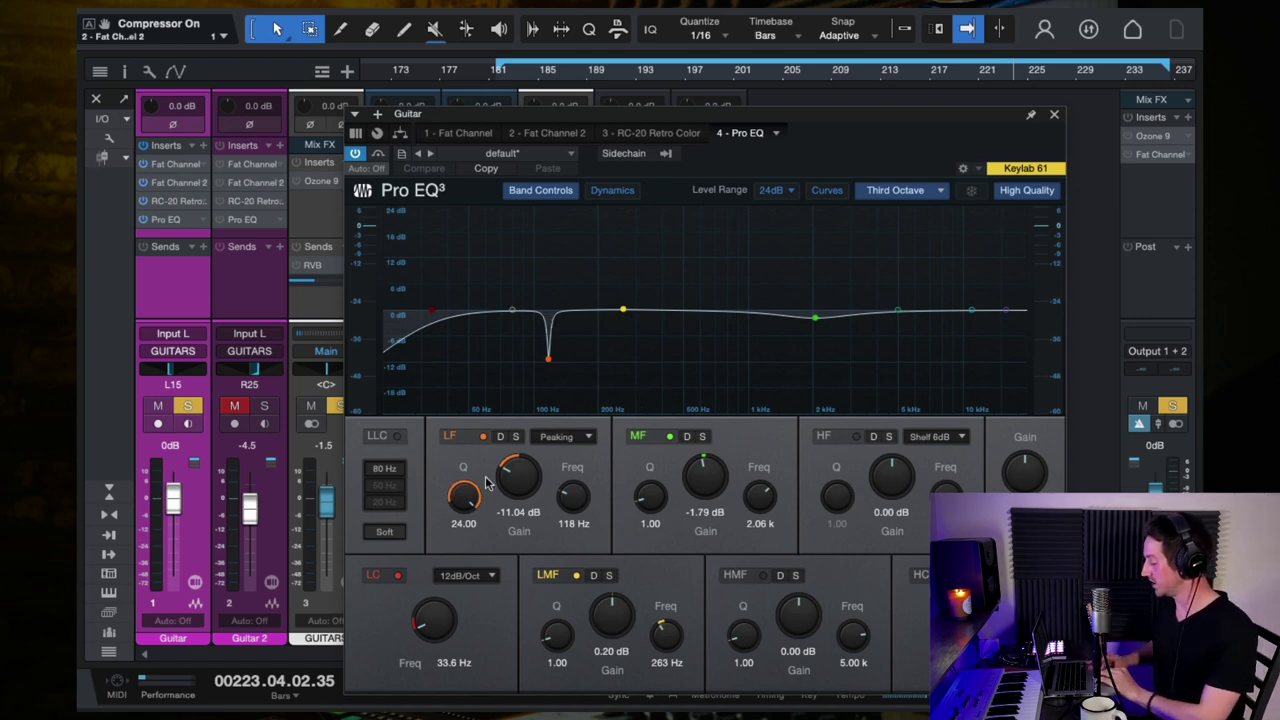
Step: Sweep the 118 Hz low-band notch at Q 24 and set its gain to -16.32 dB
left_click_drag(466, 502, 468, 628)
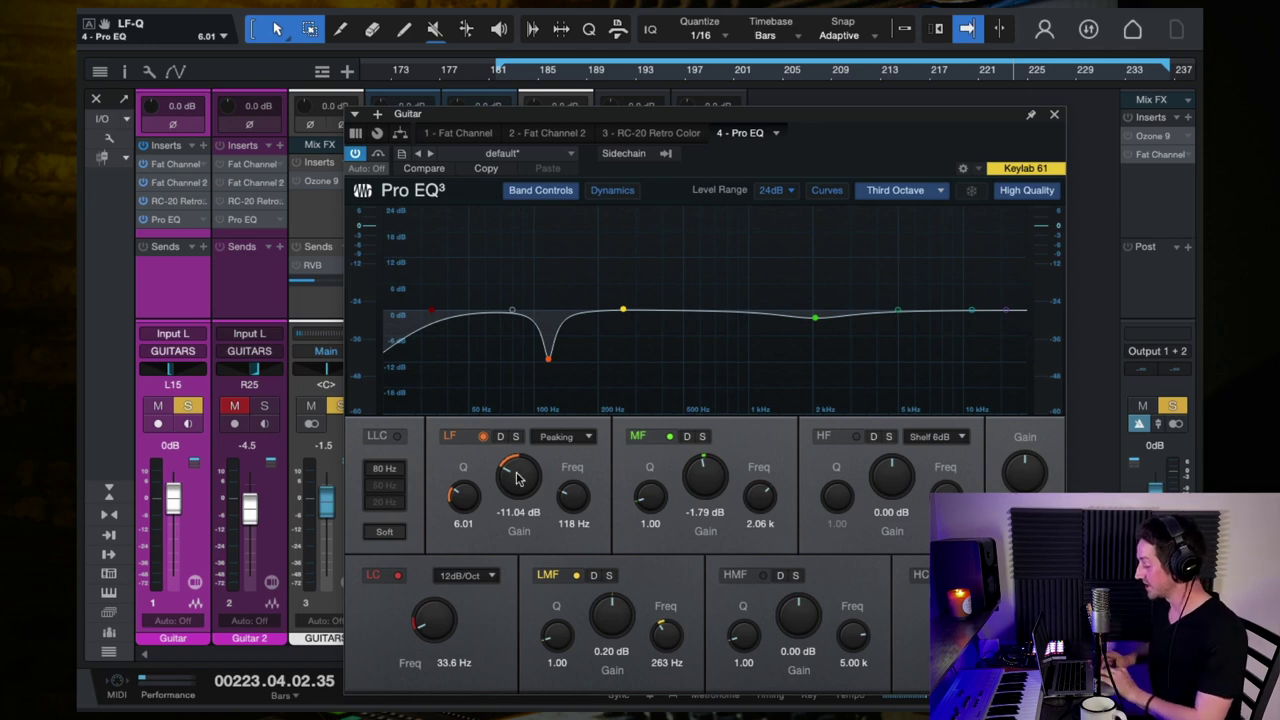
left_click_drag(463, 485, 446, 238)
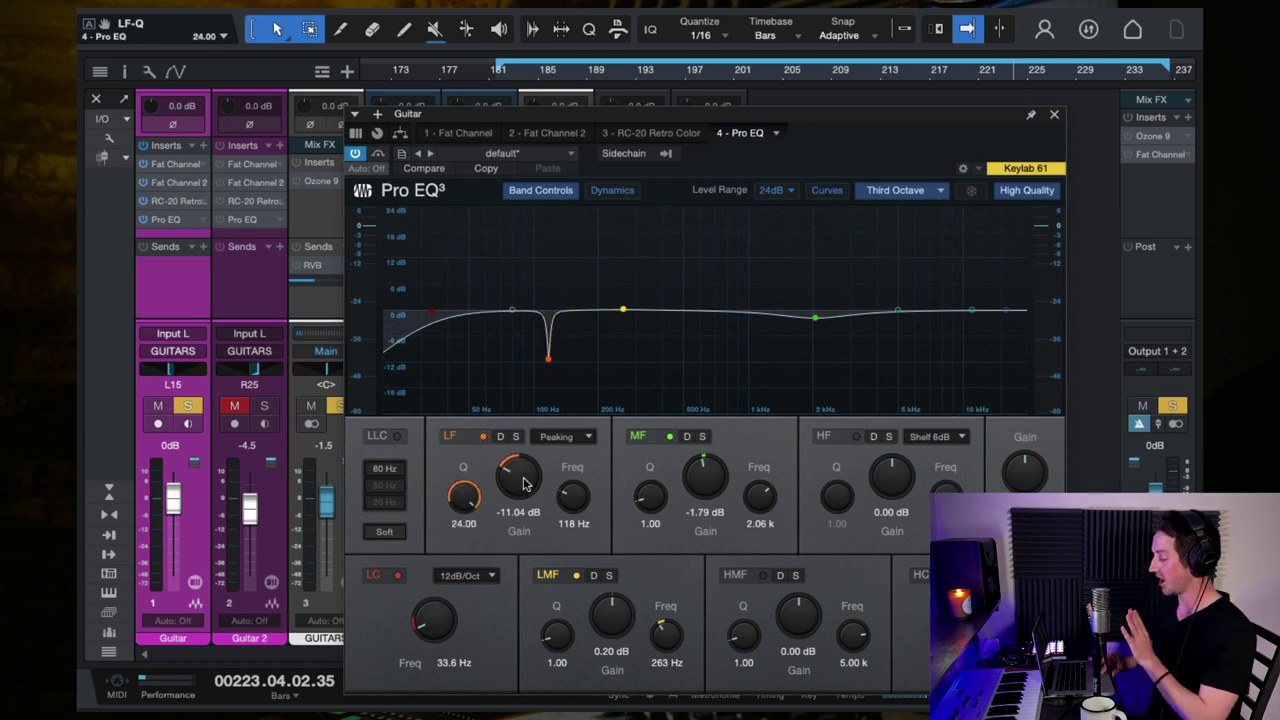
left_click_drag(522, 484, 512, 335)
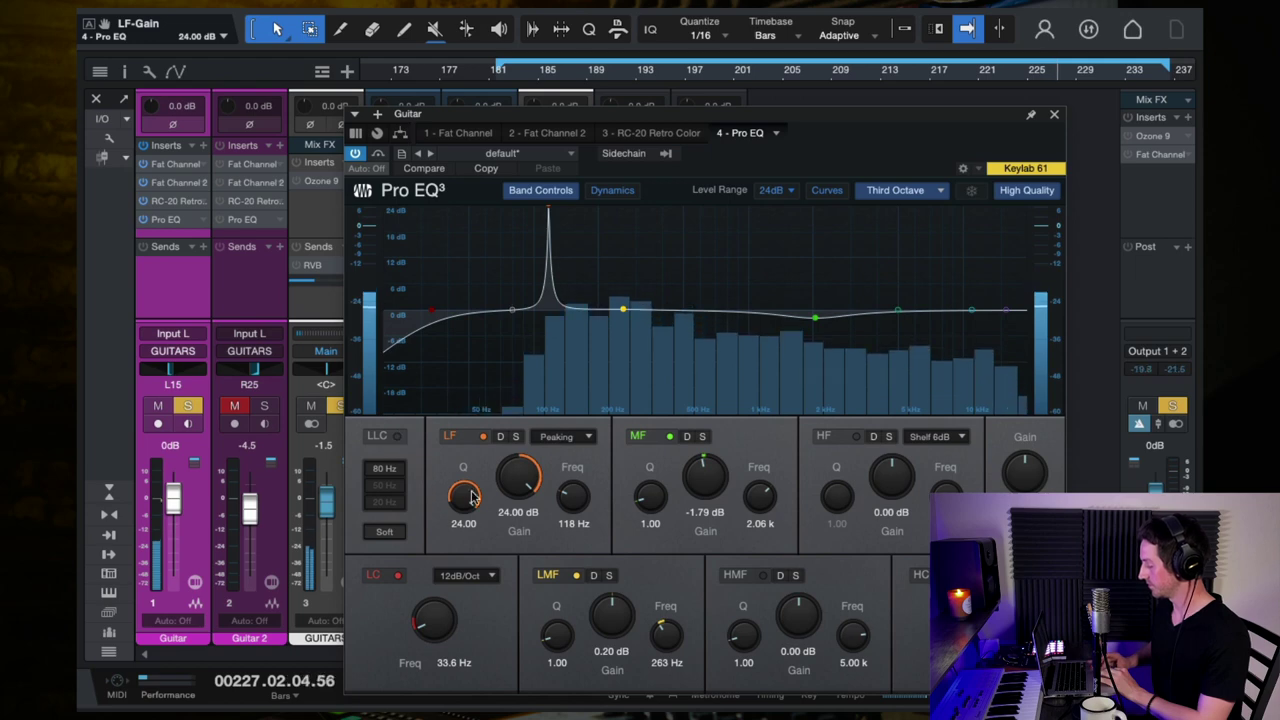
left_click_drag(468, 495, 517, 535)
left_click_drag(465, 477, 517, 470)
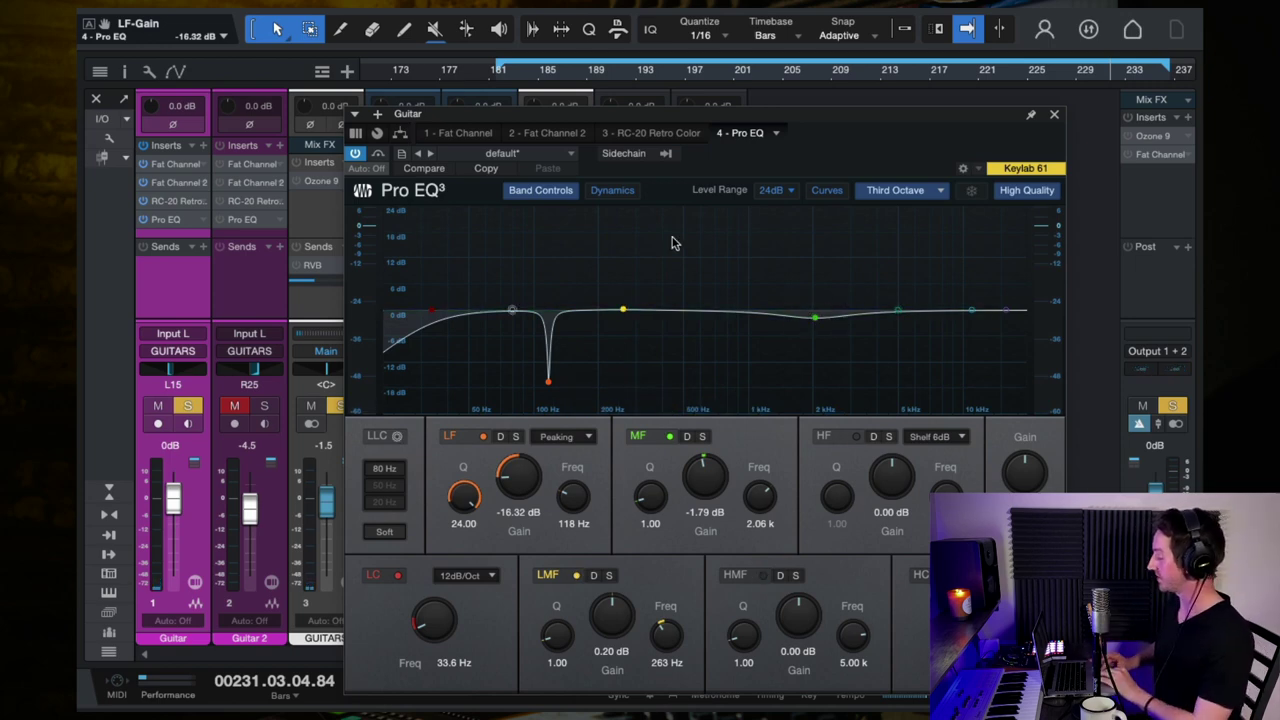
left_click(1055, 117)
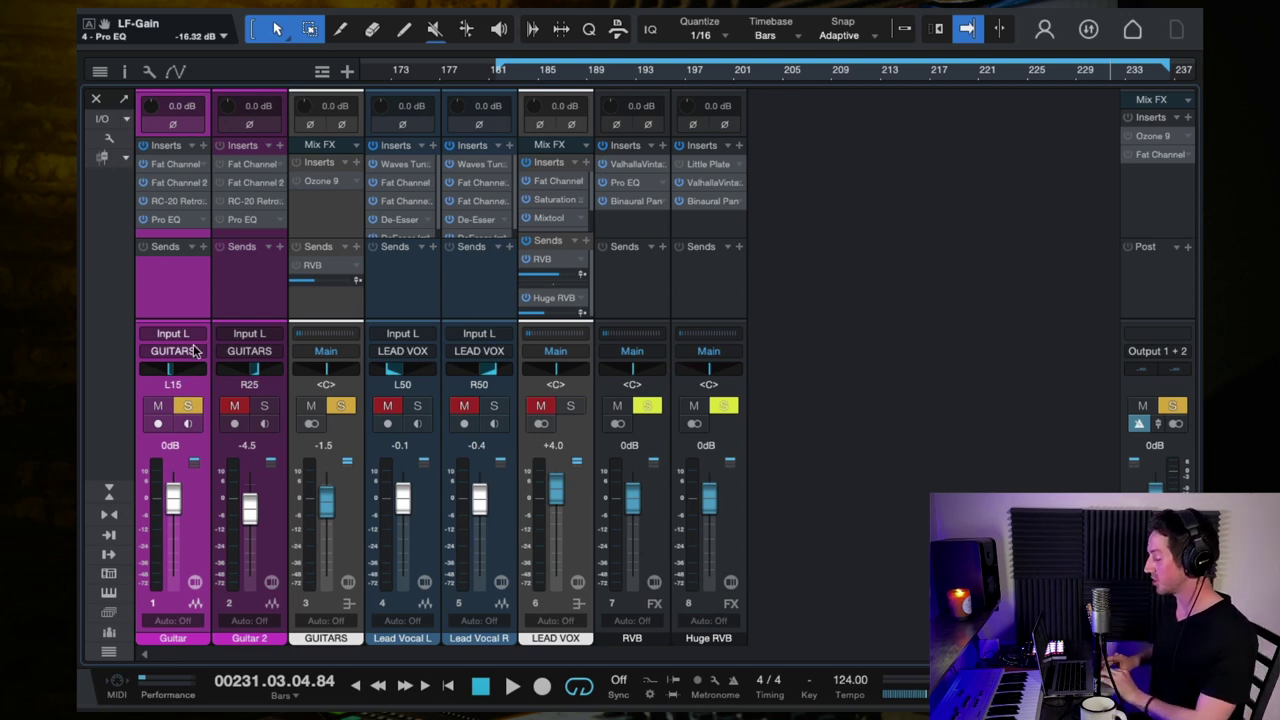
Step: Solo Guitar 2 with Guitar muted, play, then enable and open Guitar 2's Fat Channel
left_click(264, 405)
left_click(234, 405)
left_click(227, 256)
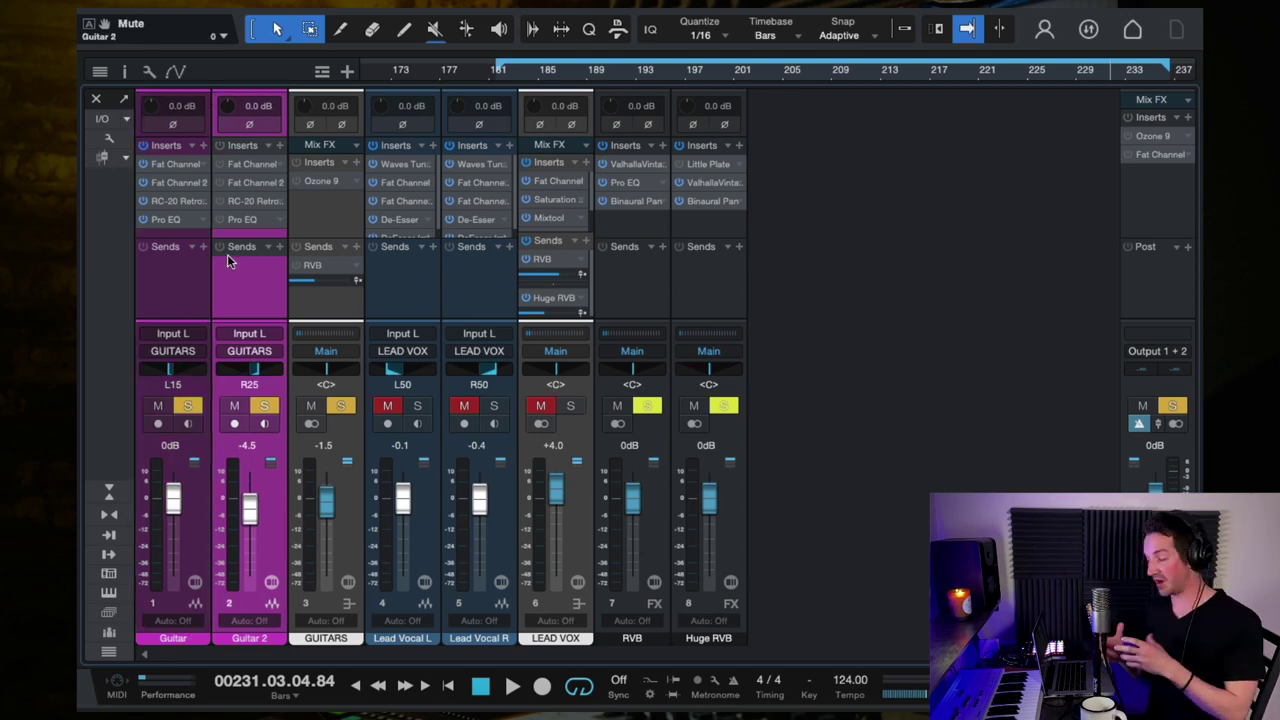
left_click(157, 405)
left_click(188, 406)
key("space")
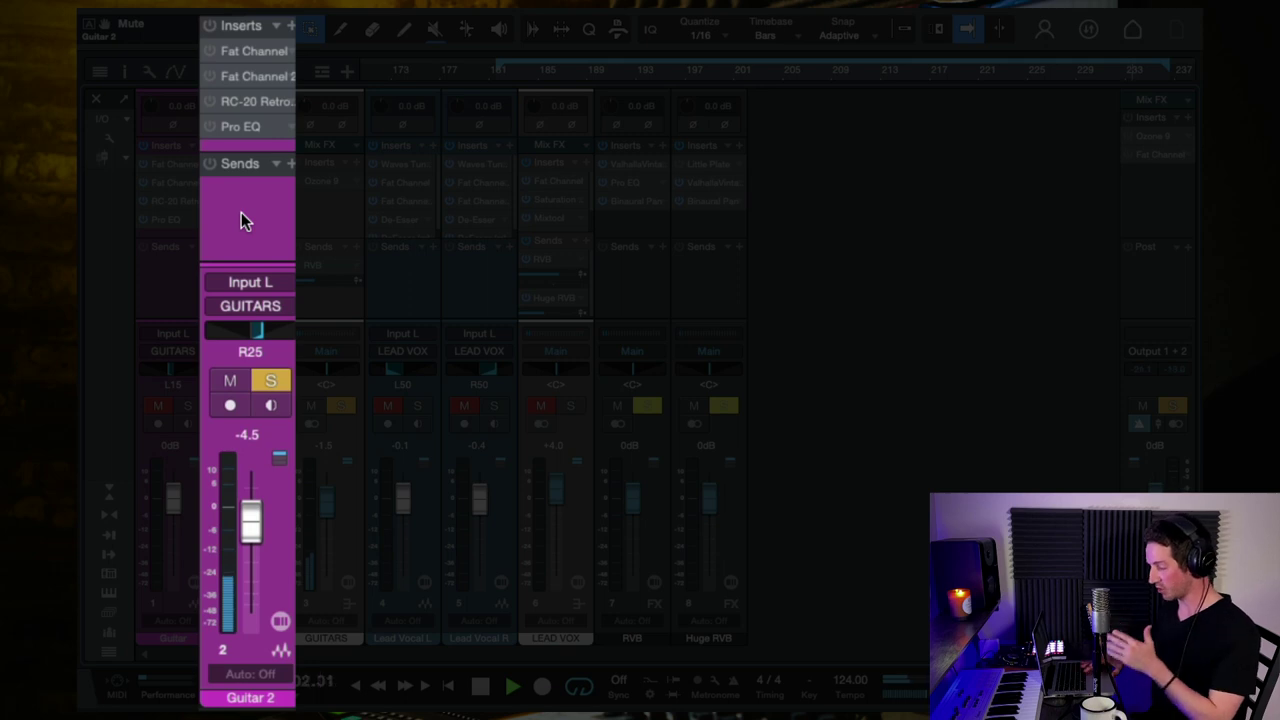
left_click(209, 51)
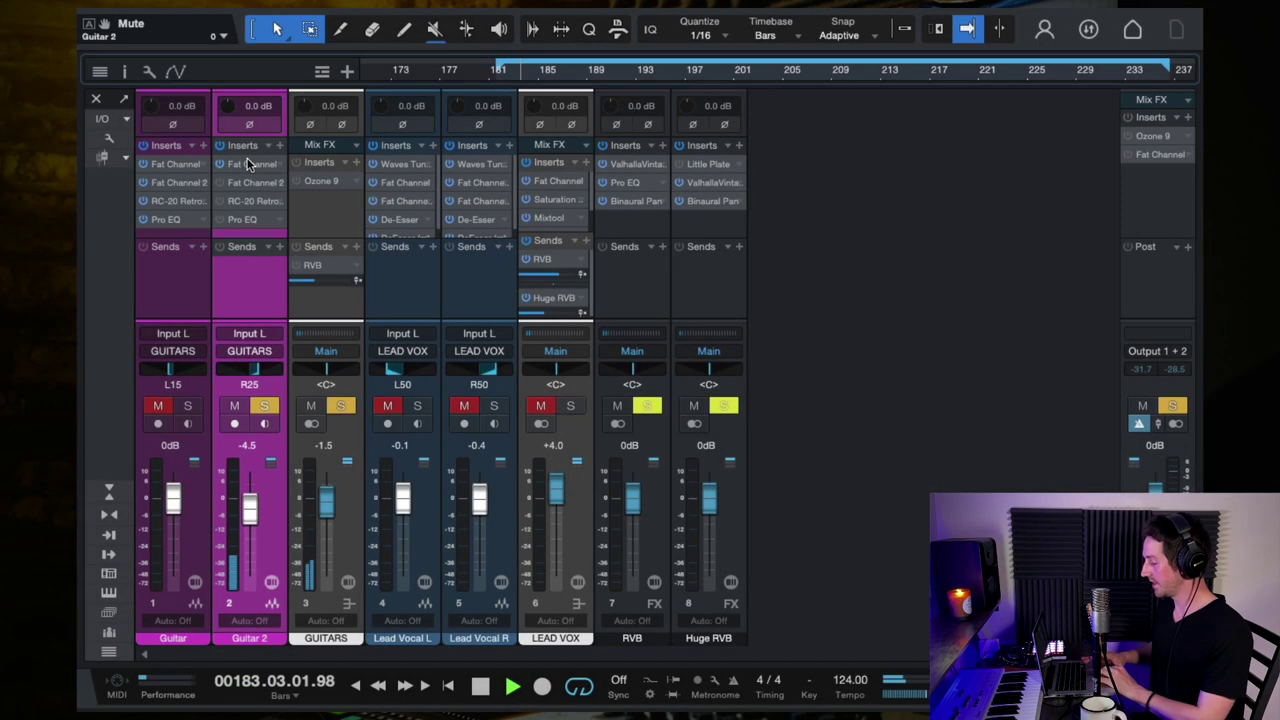
left_click(251, 163)
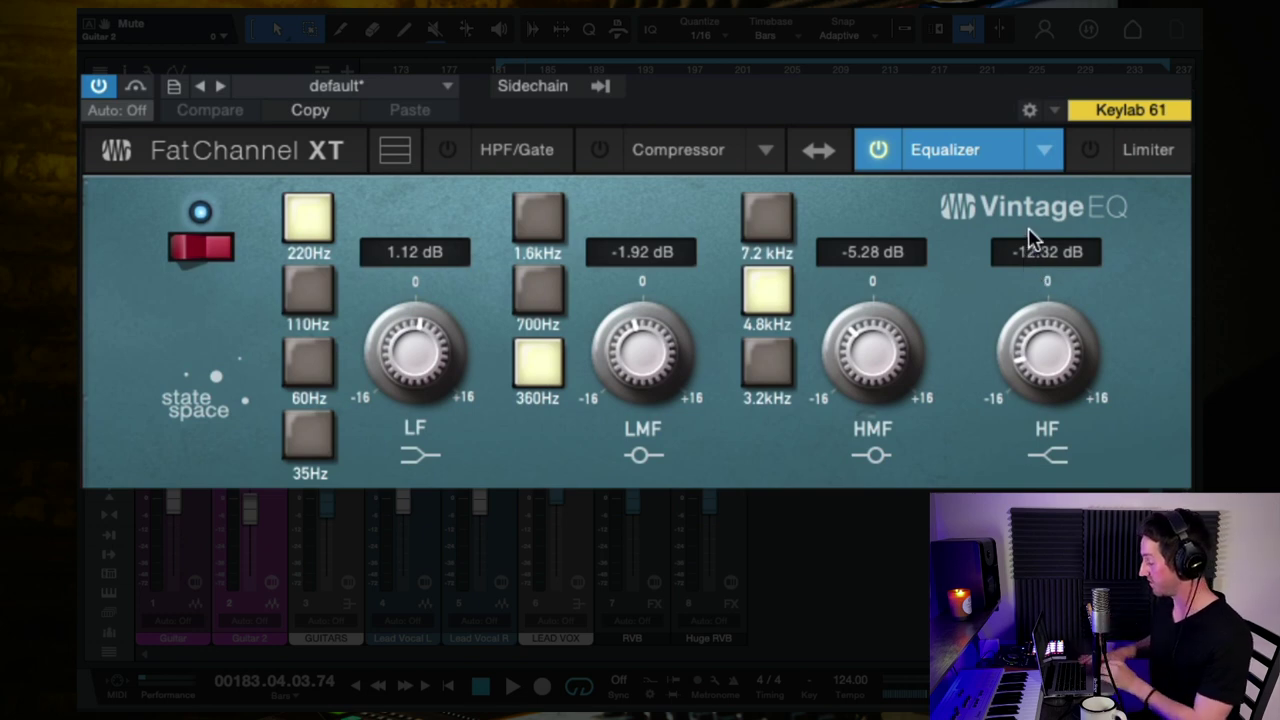
Step: Bypass and re-enable Guitar 2's Fat Channel XT to compare, then close its window
left_click(103, 86)
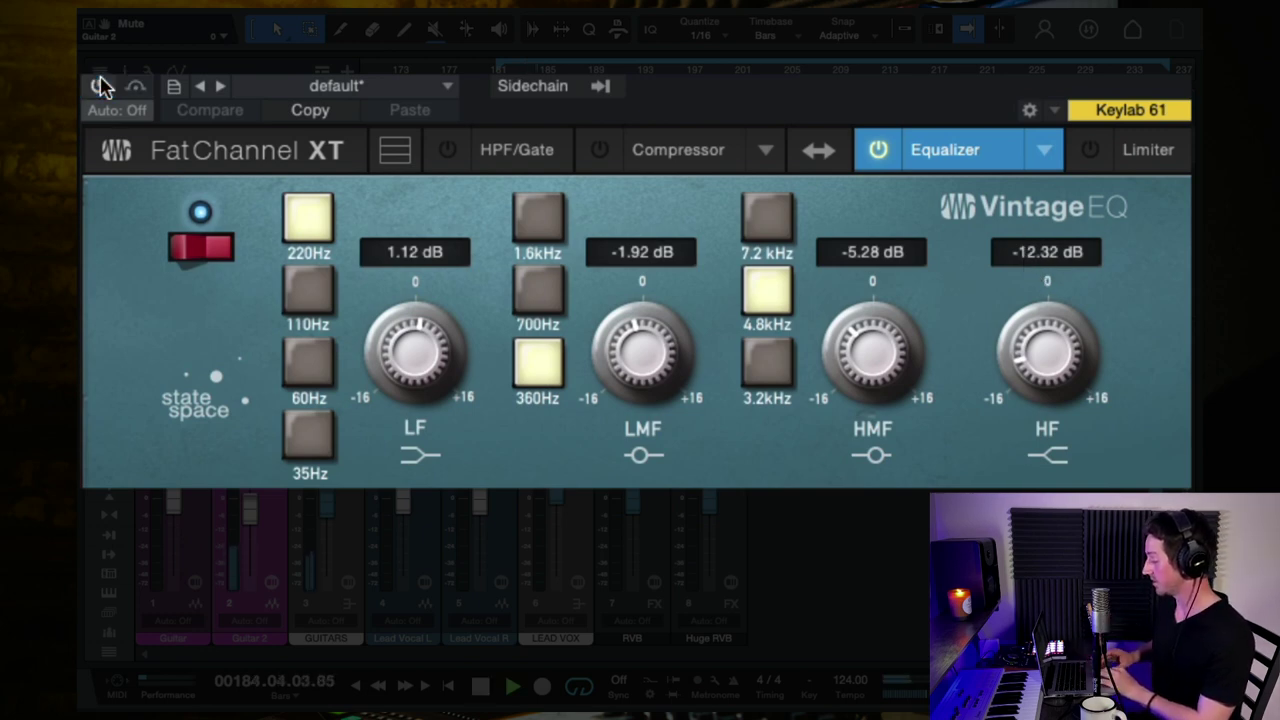
left_click(103, 86)
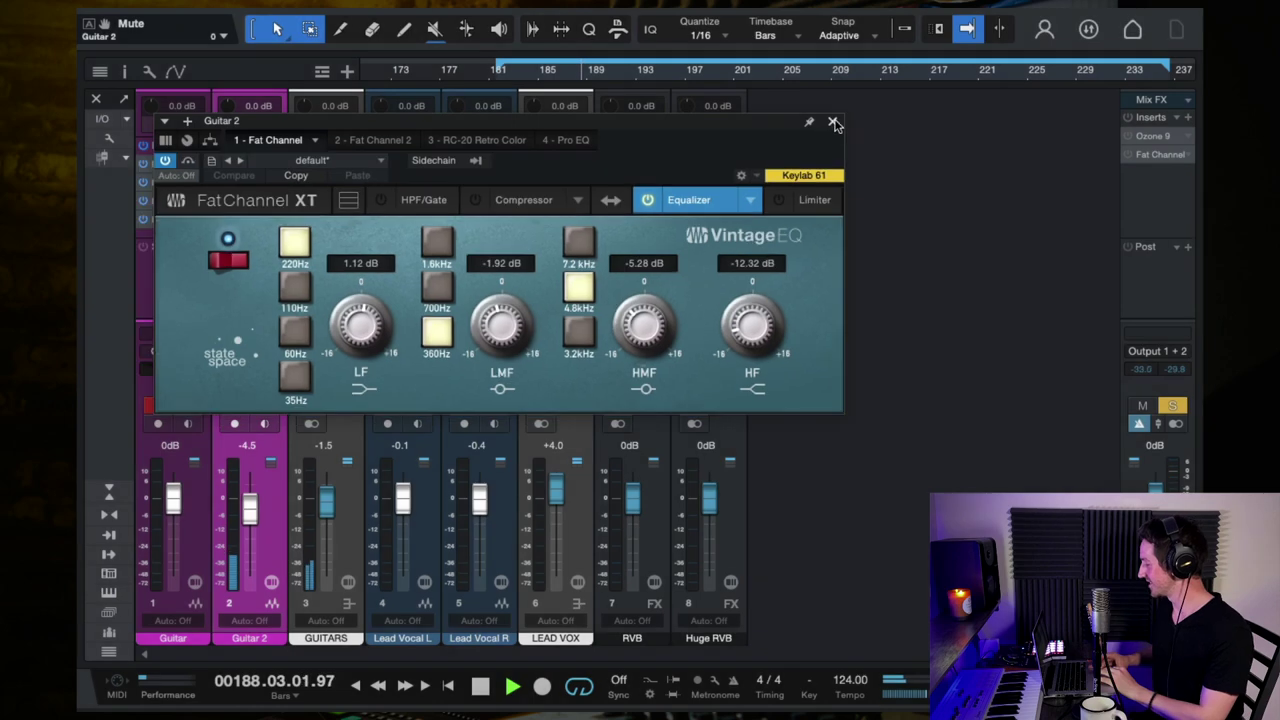
left_click(834, 121)
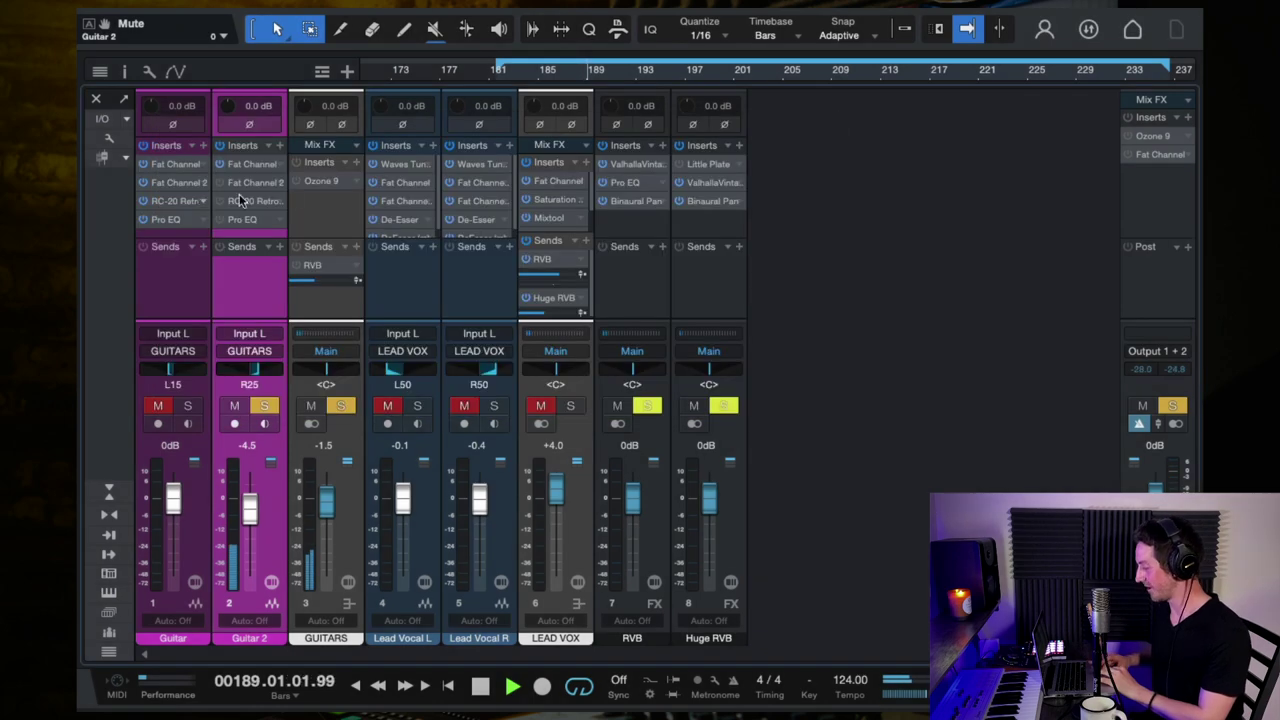
Step: Check Guitar 2's Fat Channel 2 compressor models, keep Classic Compressor, close it and stop playback
left_click(256, 178)
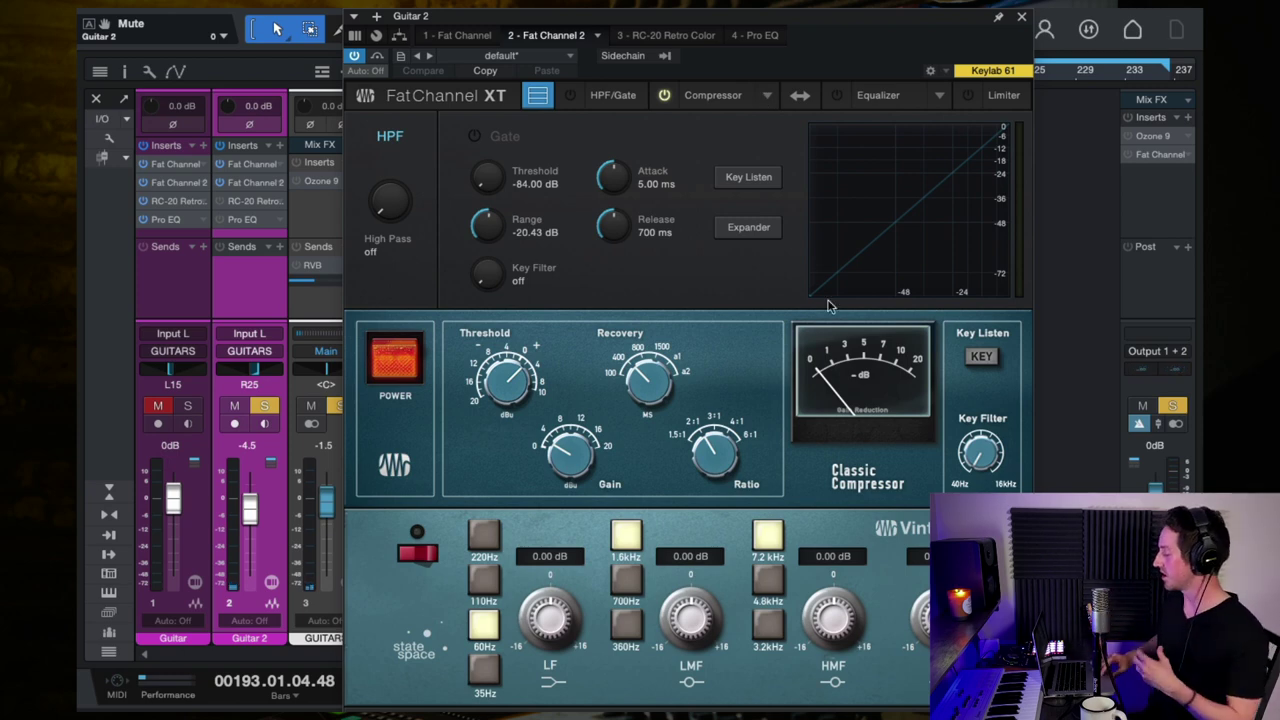
left_click(767, 96)
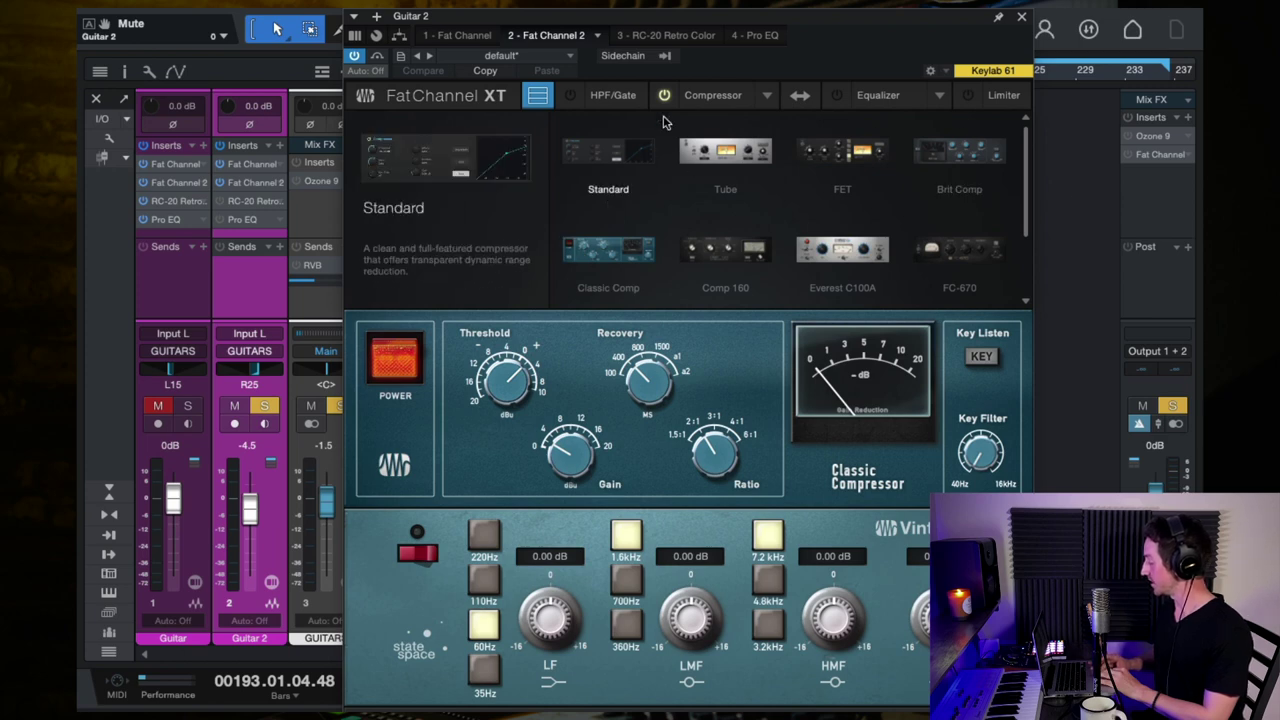
left_click(727, 388)
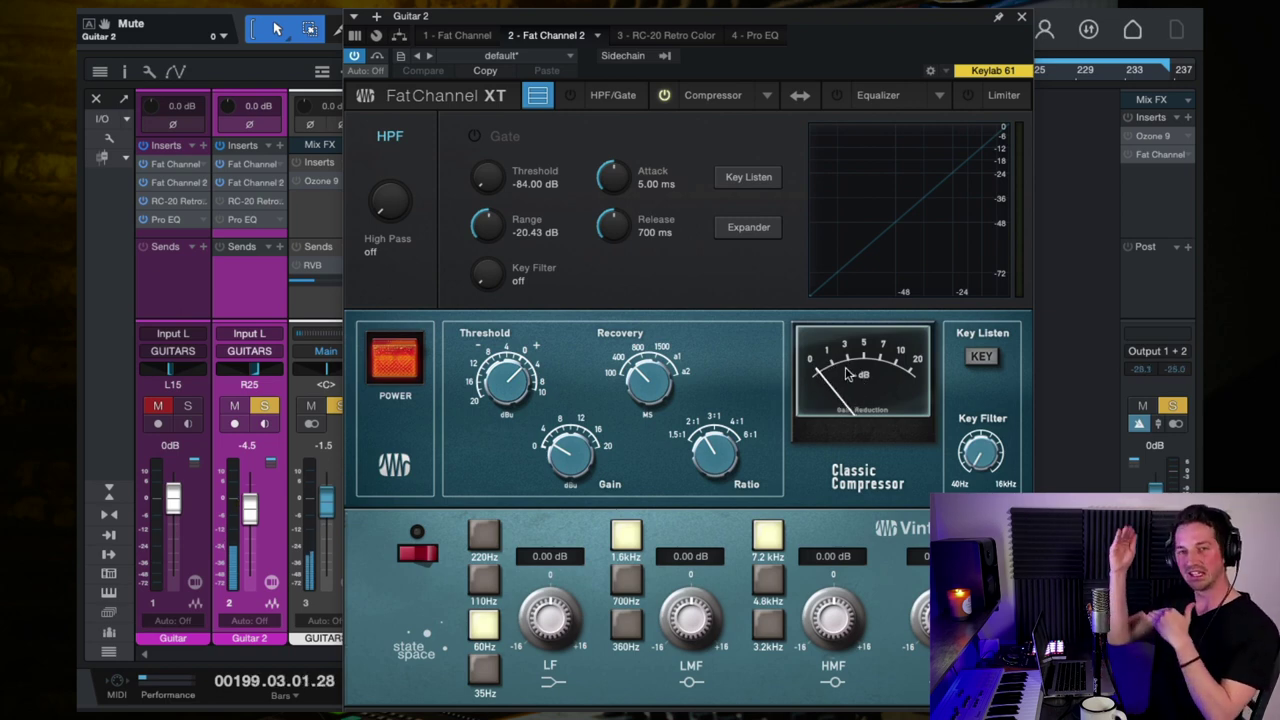
left_click(1021, 17)
key("space")
Step: A/B Guitar 2's RC-20 Dist Fat Iron during playback, then open its Pro EQ
left_click(246, 202)
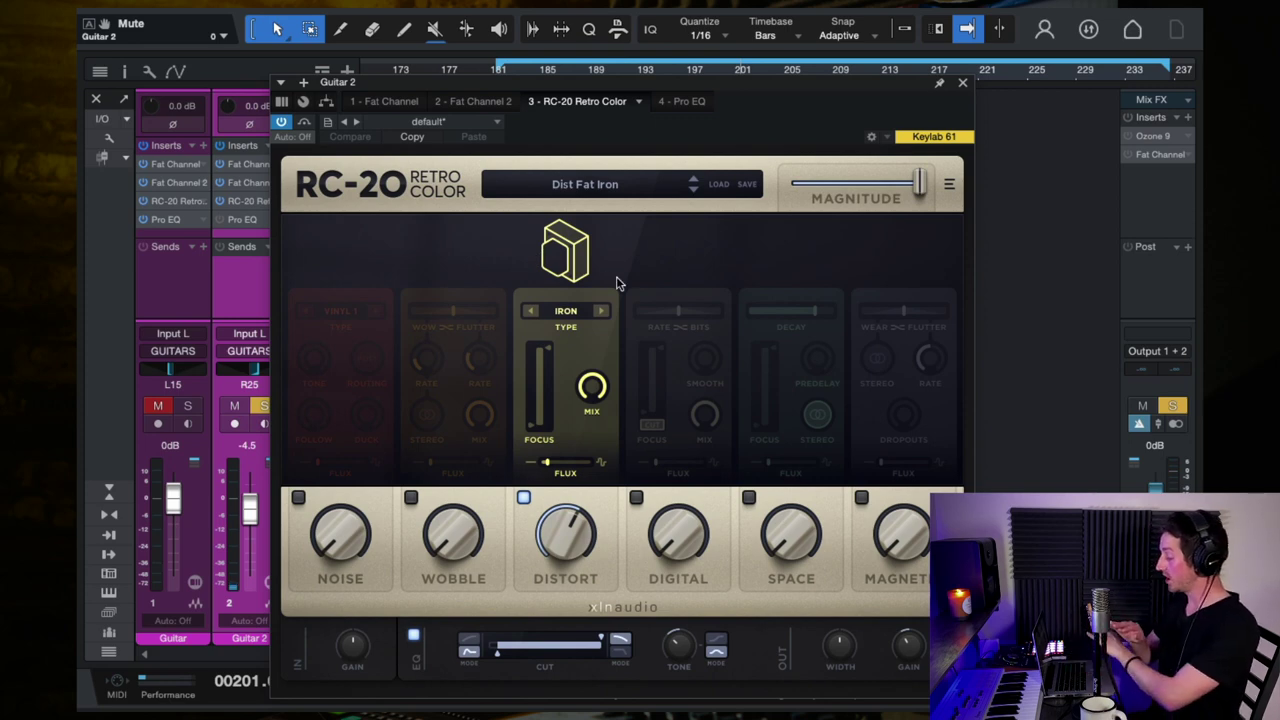
key("space")
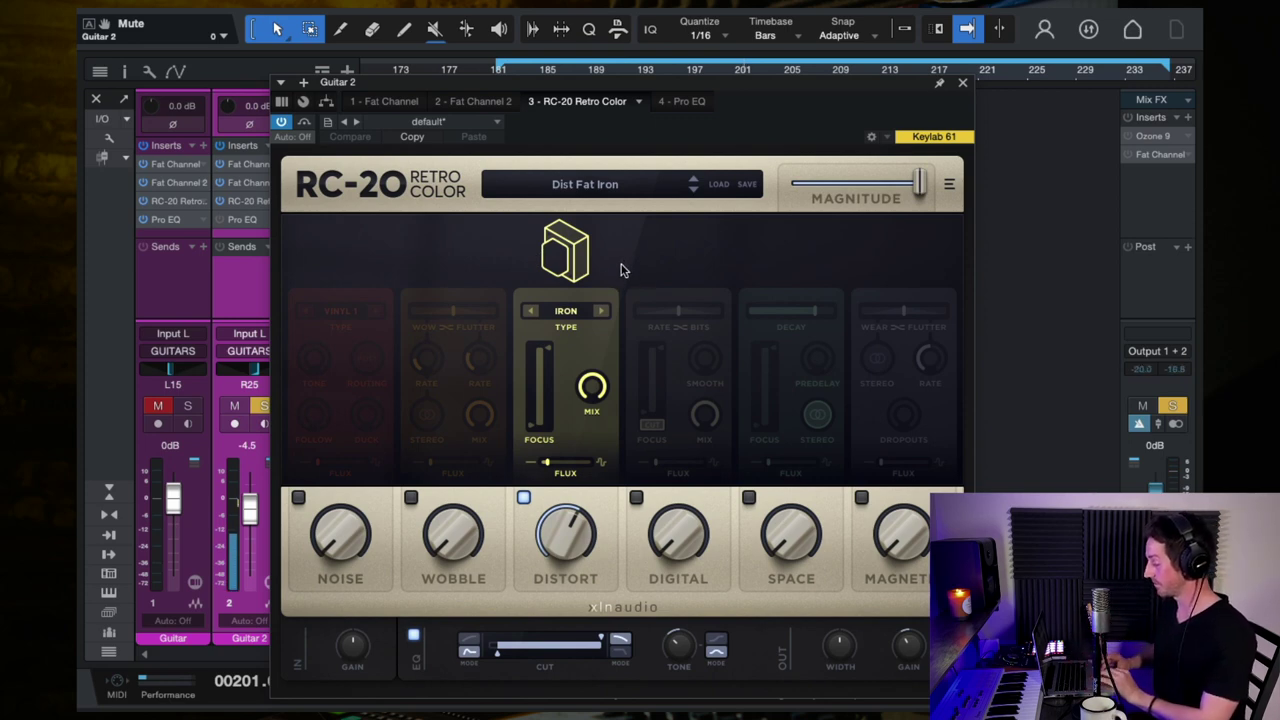
left_click(282, 122)
left_click(282, 122)
key("space")
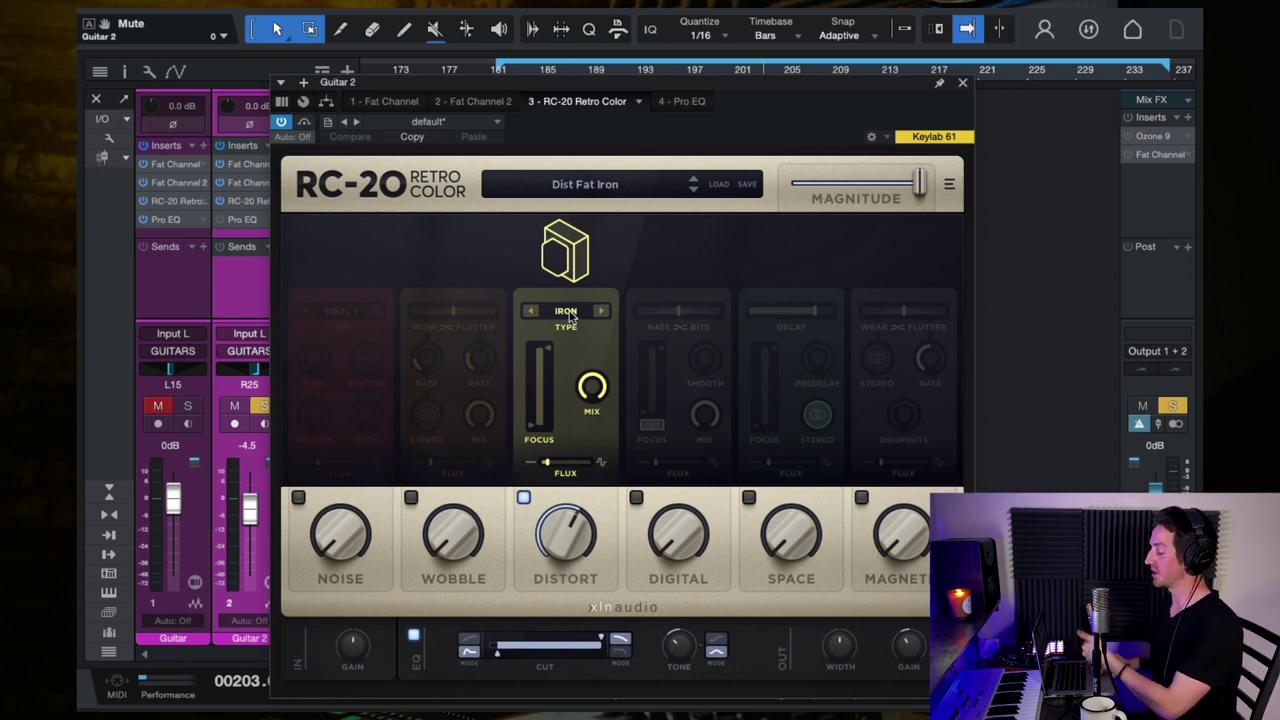
key("space")
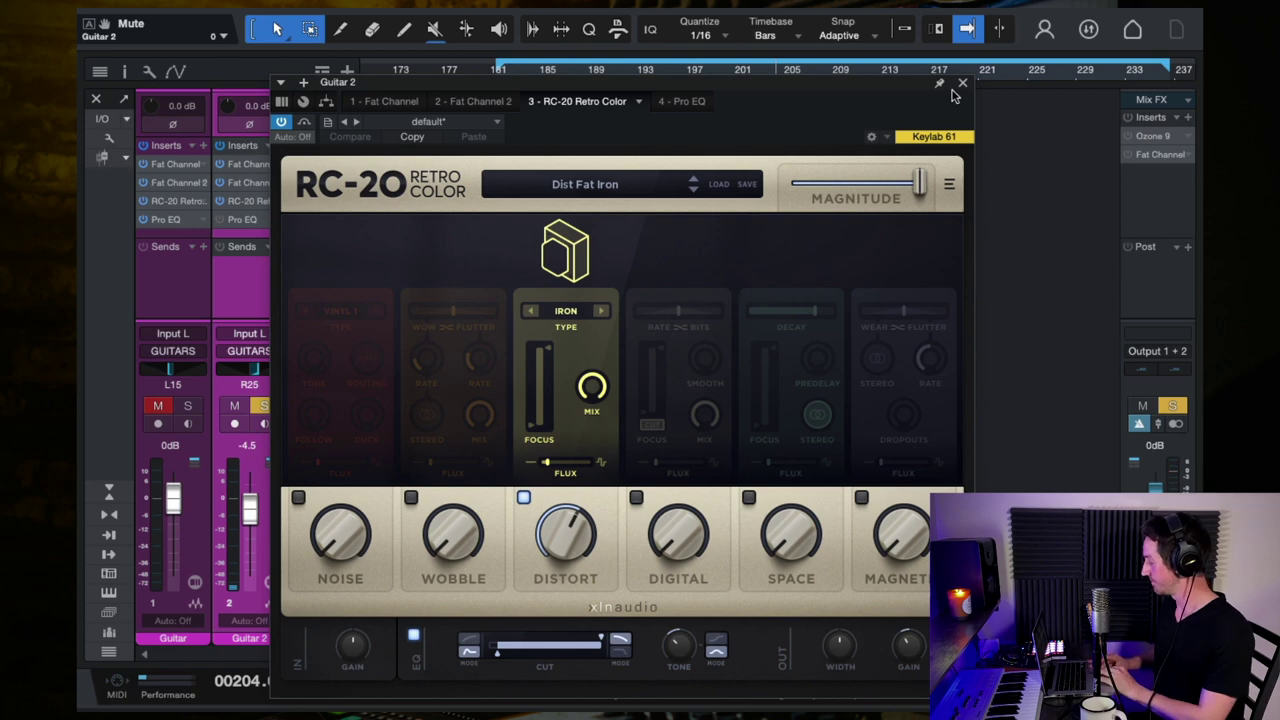
left_click(962, 83)
left_click(242, 220)
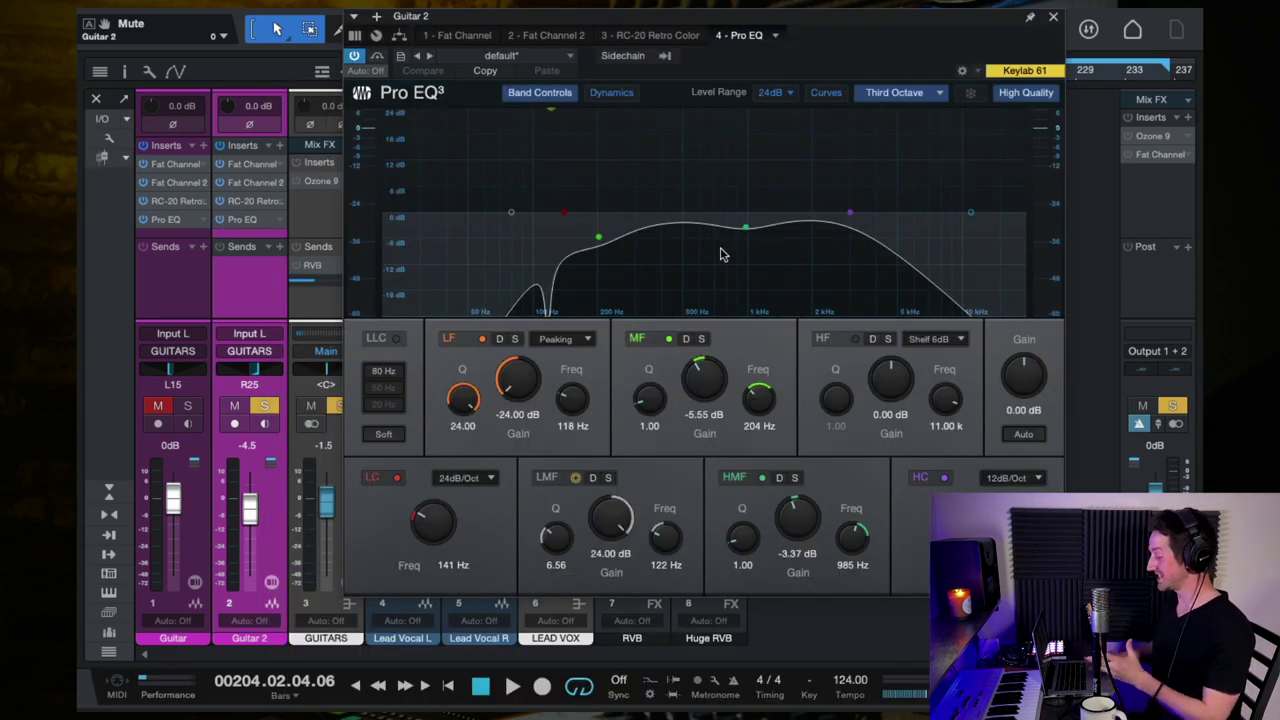
Step: Play Guitar 2 and A/B its Pro EQ (141 Hz low cut, 985 Hz dip), leaving it enabled
key("space")
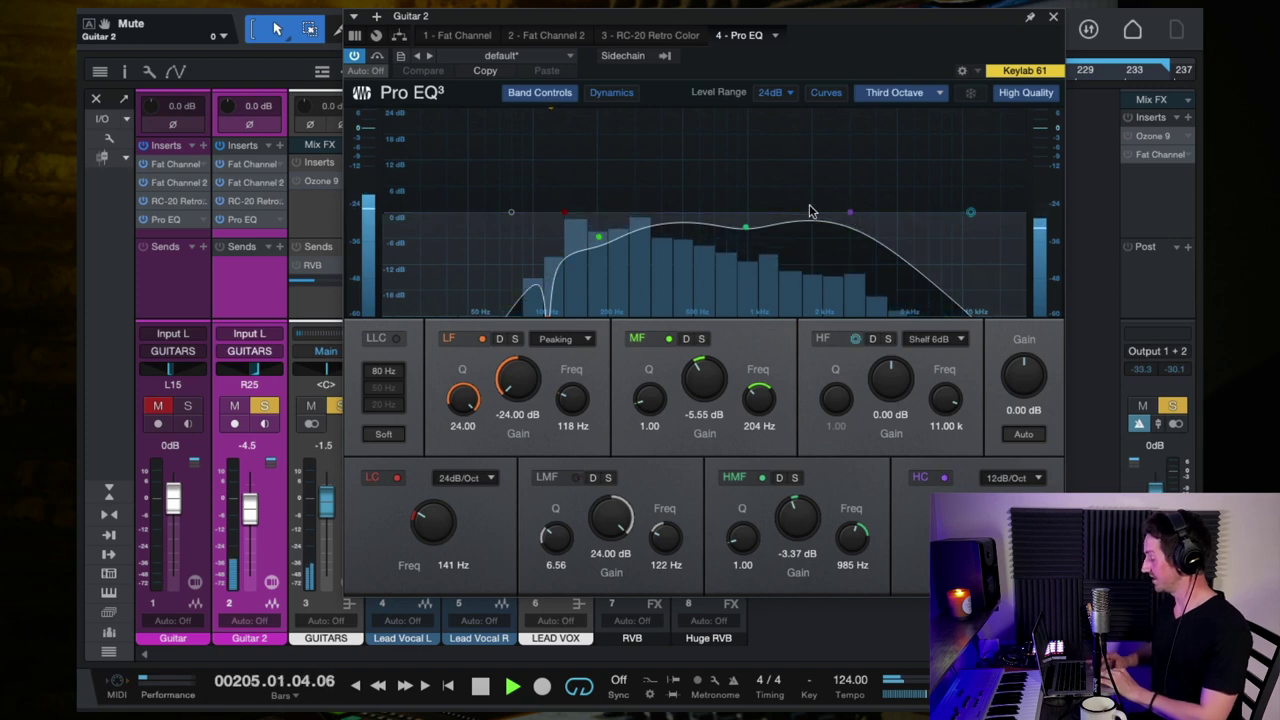
key("space")
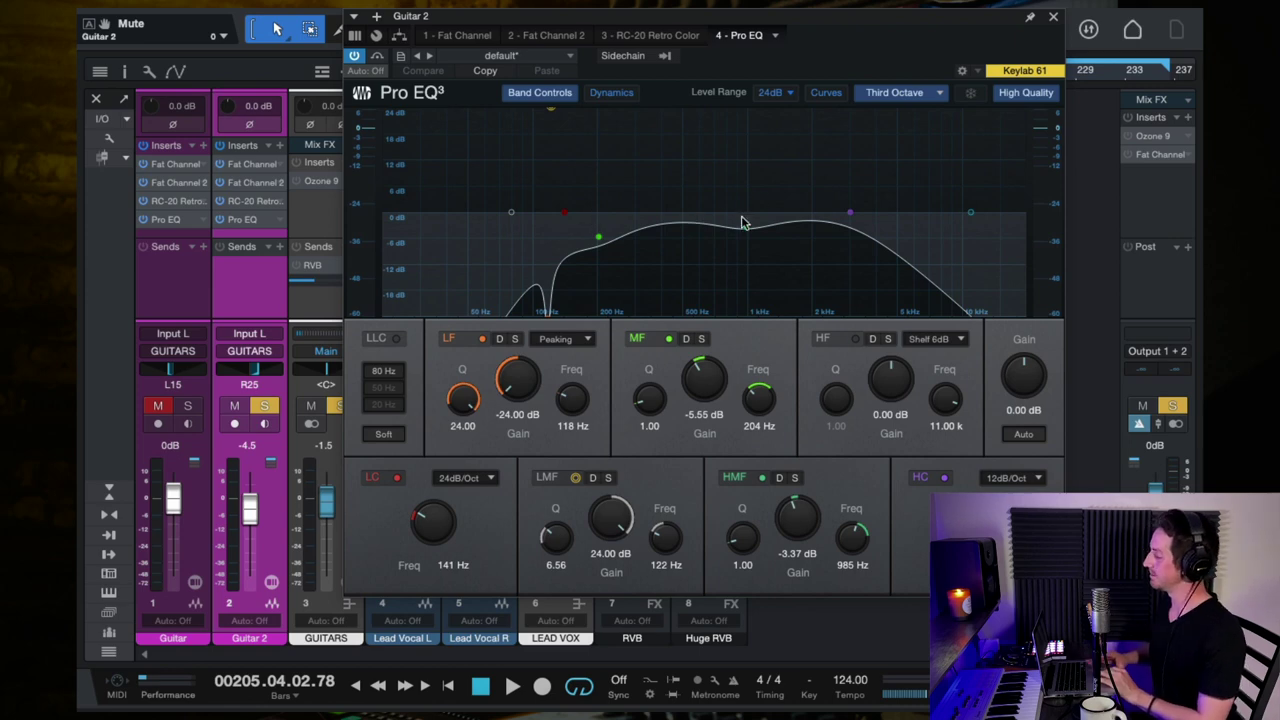
key("space")
left_click(354, 55)
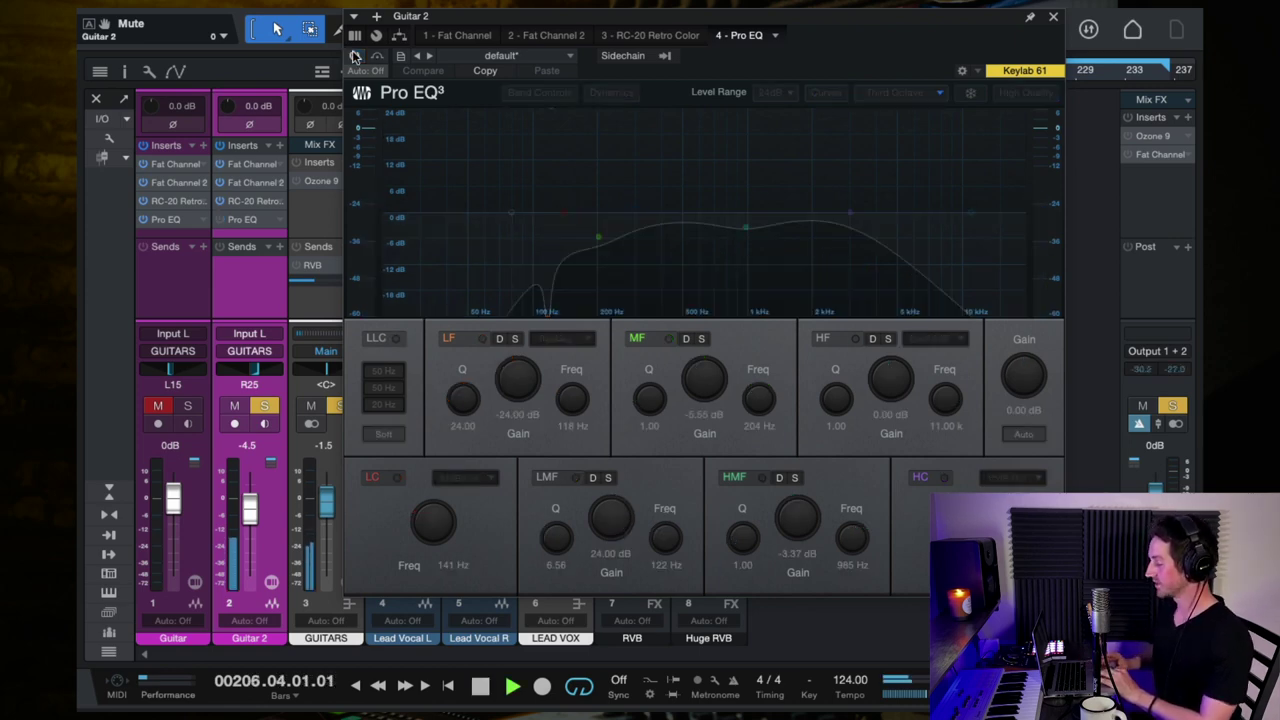
left_click(354, 55)
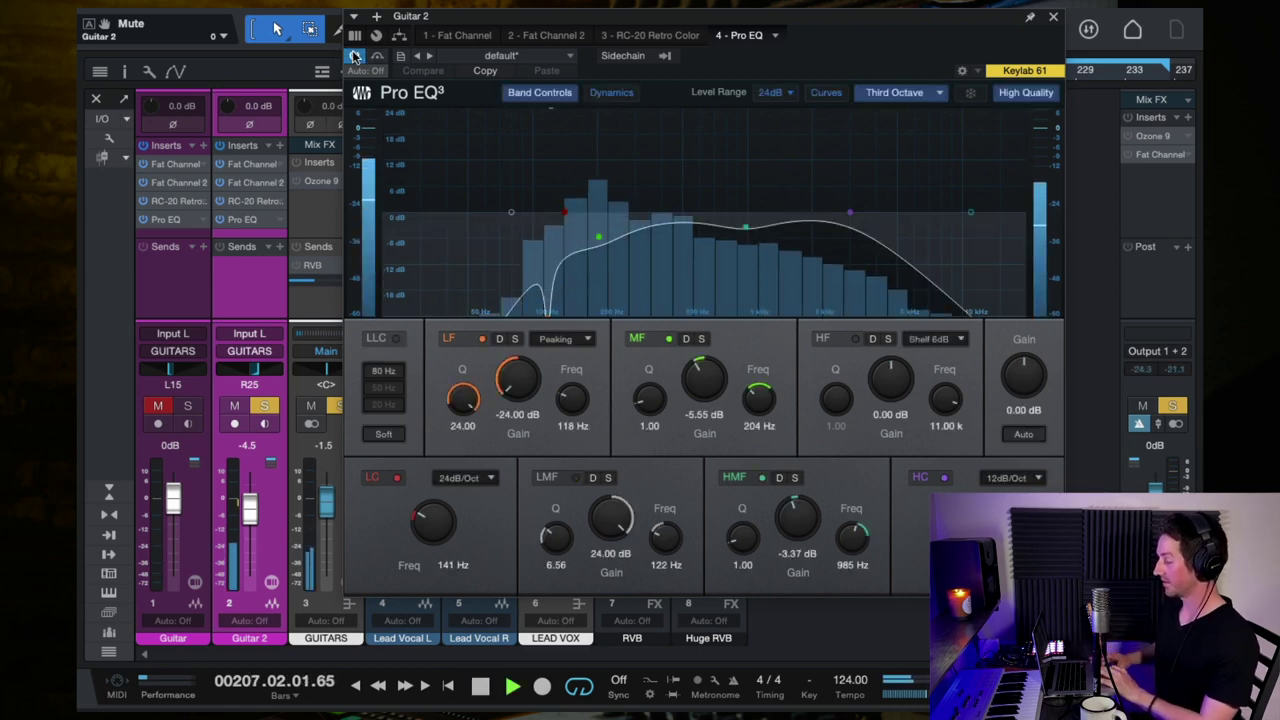
Step: Close the Pro EQ and solo both the Guitar and Guitar 2 tracks
left_click(1054, 20)
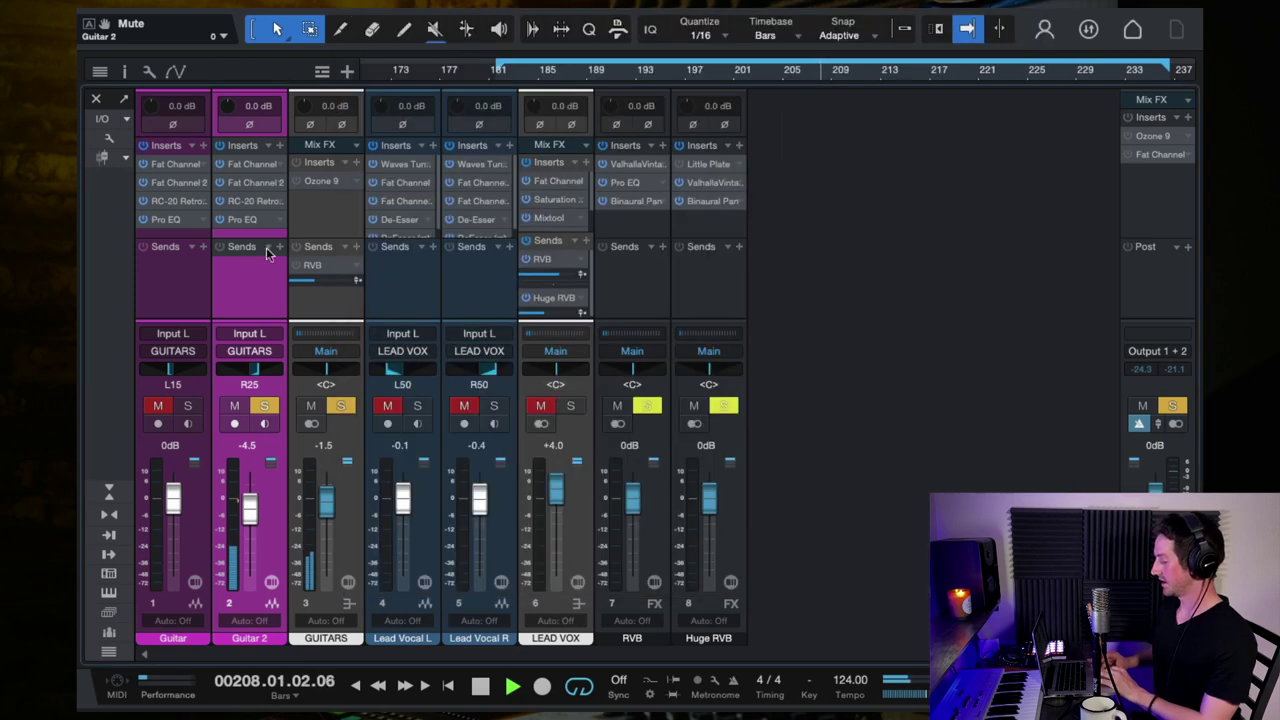
left_click(190, 404)
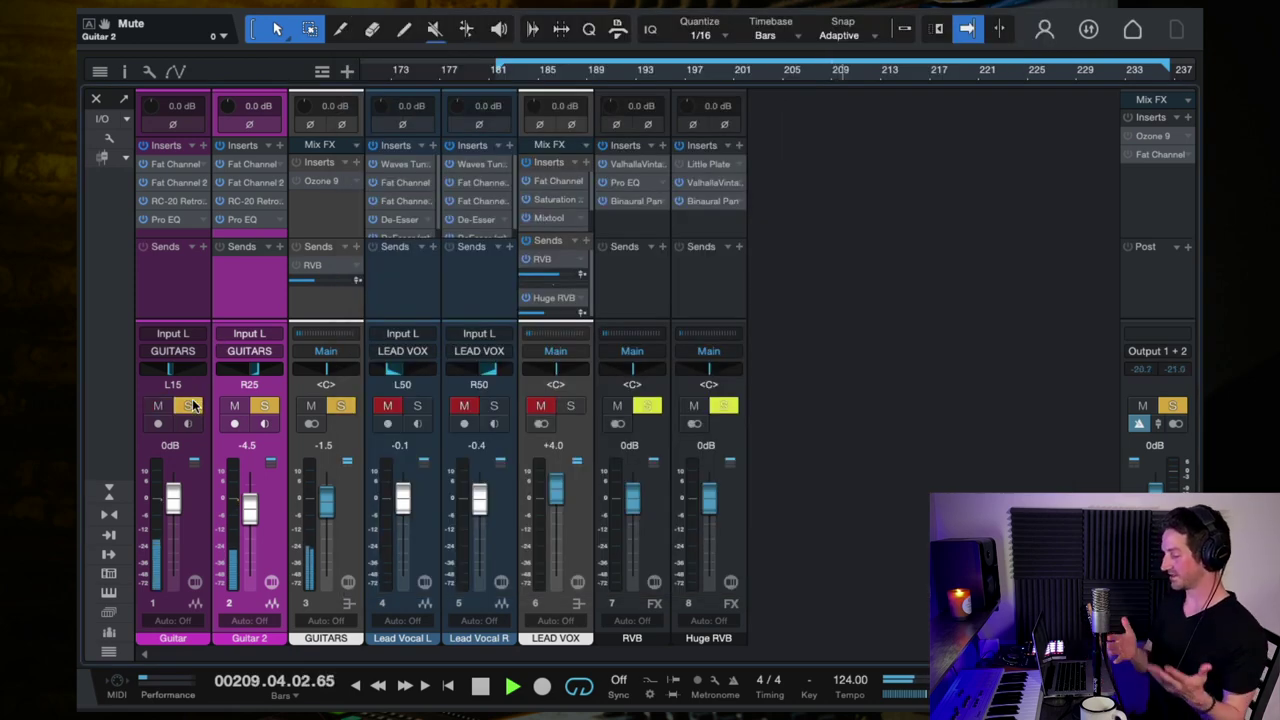
left_click(197, 276)
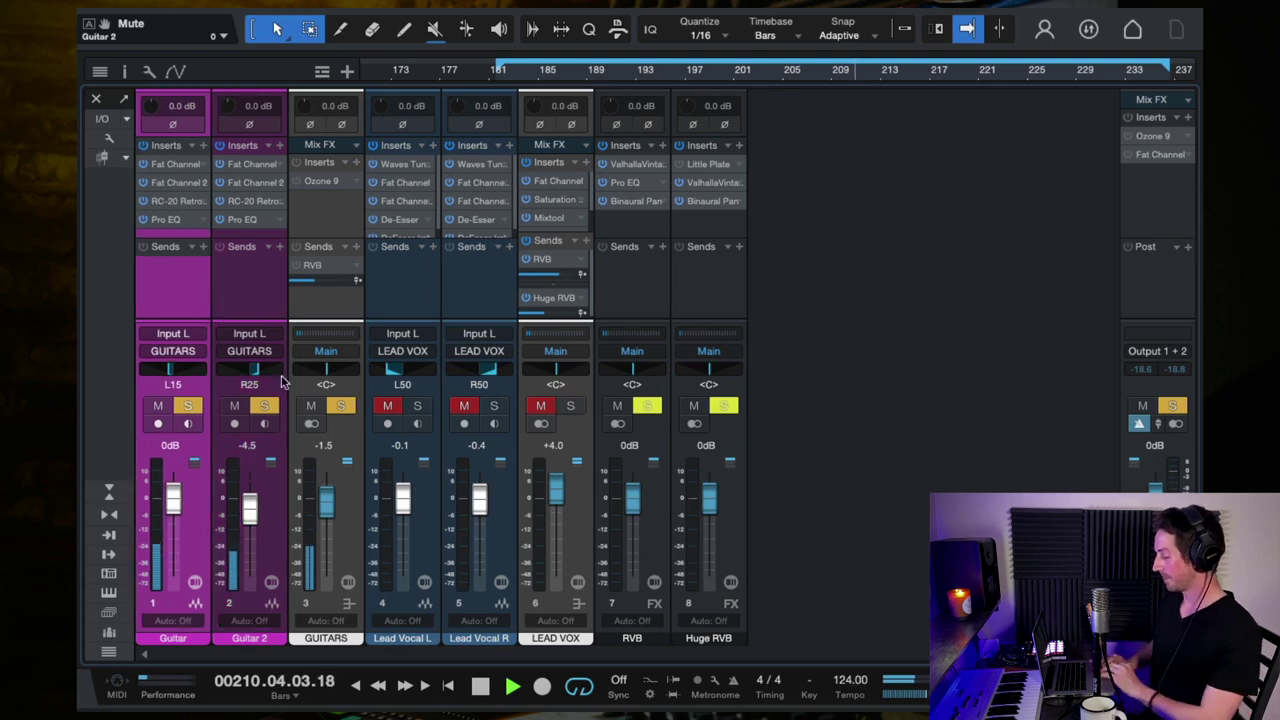
left_click(265, 405)
left_click(265, 405)
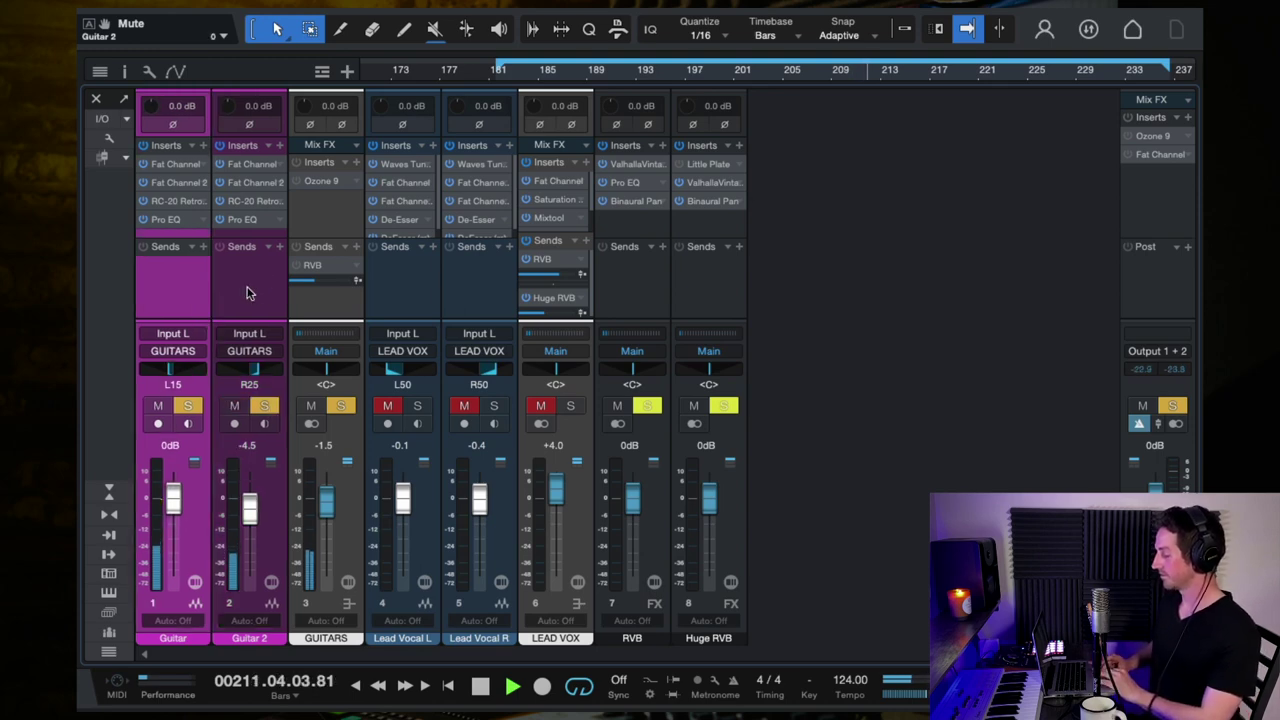
Step: Stop playback and switch on Ozone 9 on the GUITARS bus
key("space")
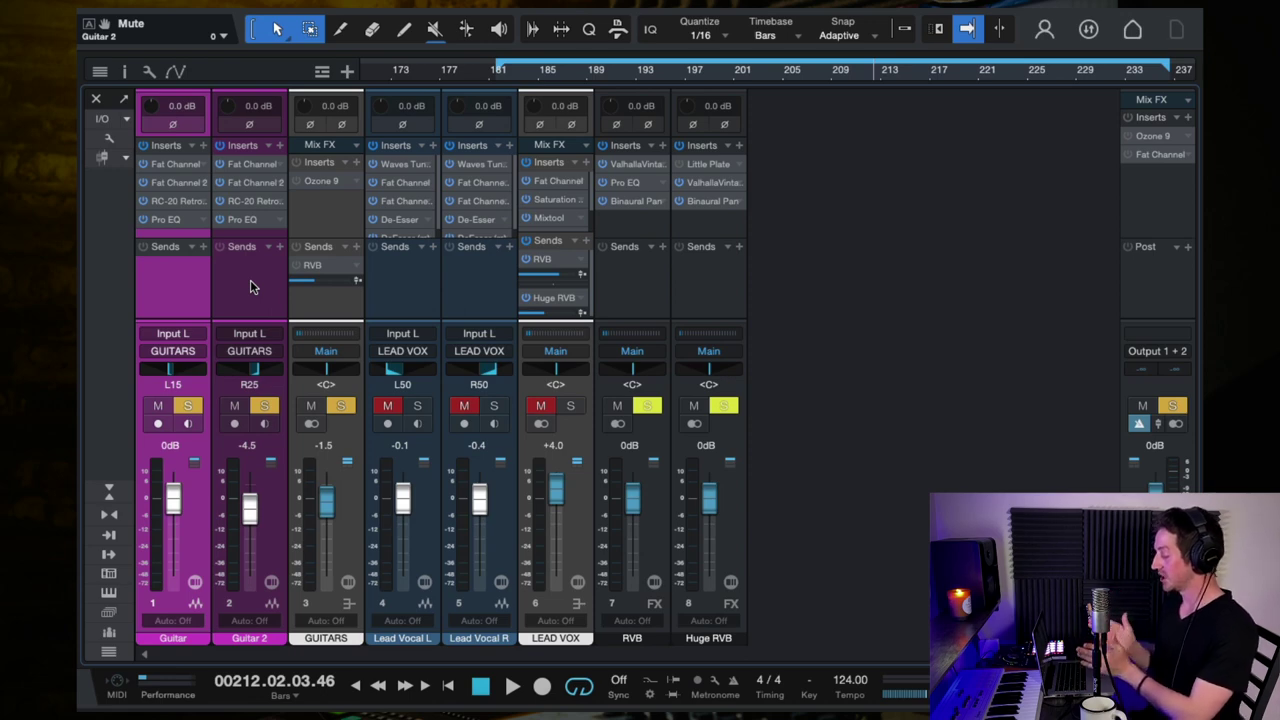
left_click(315, 306)
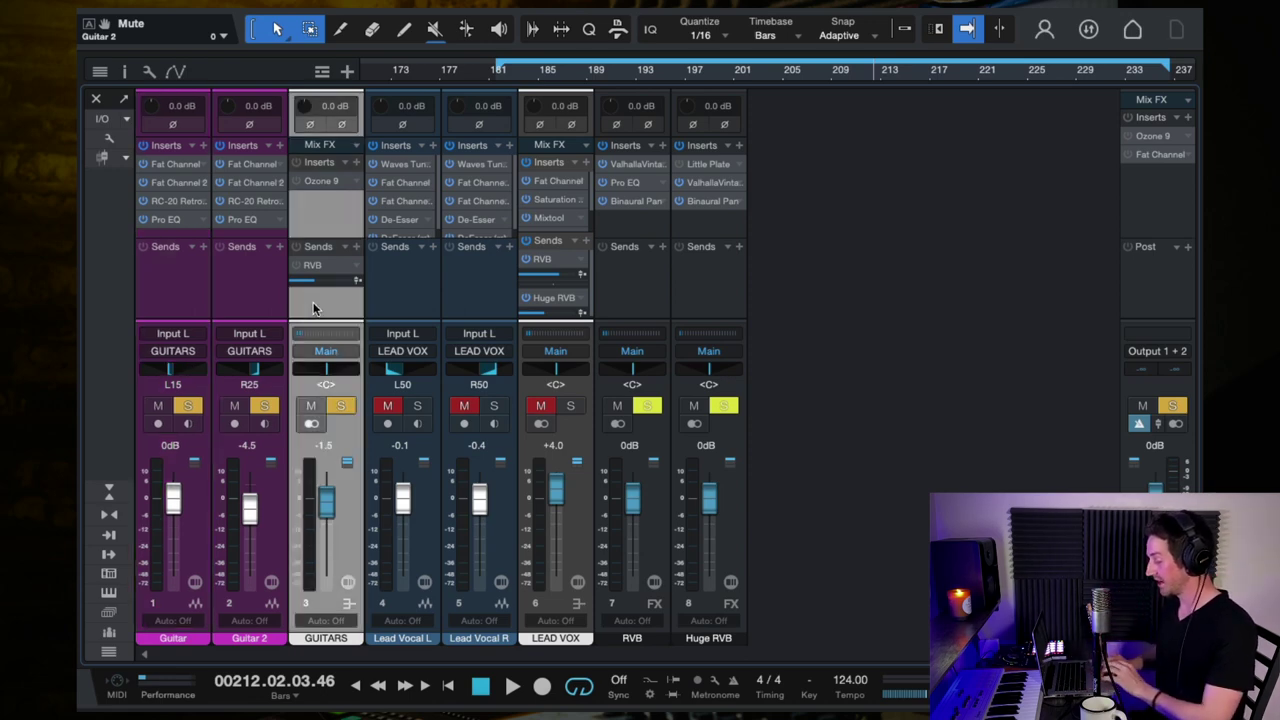
left_click(296, 180)
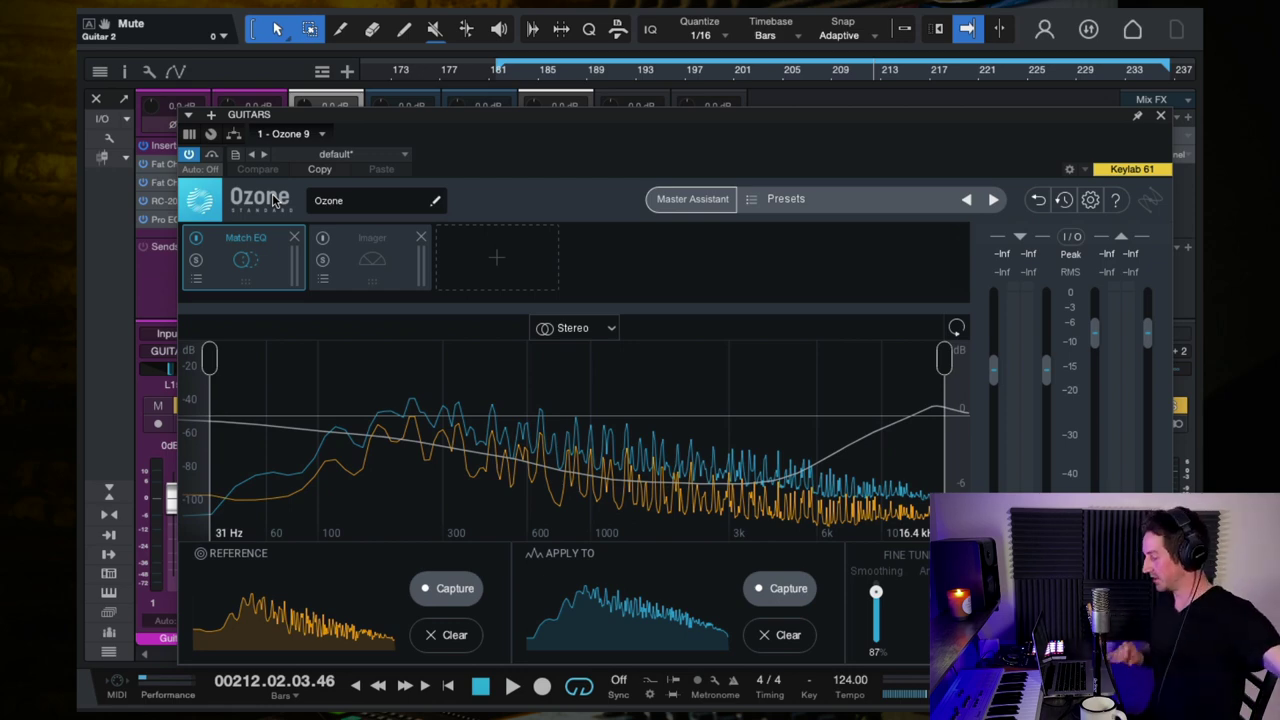
Step: During playback, switch on Ozone 9 processing and A/B the GUITARS bus Match EQ module
left_click_drag(700, 118, 700, 63)
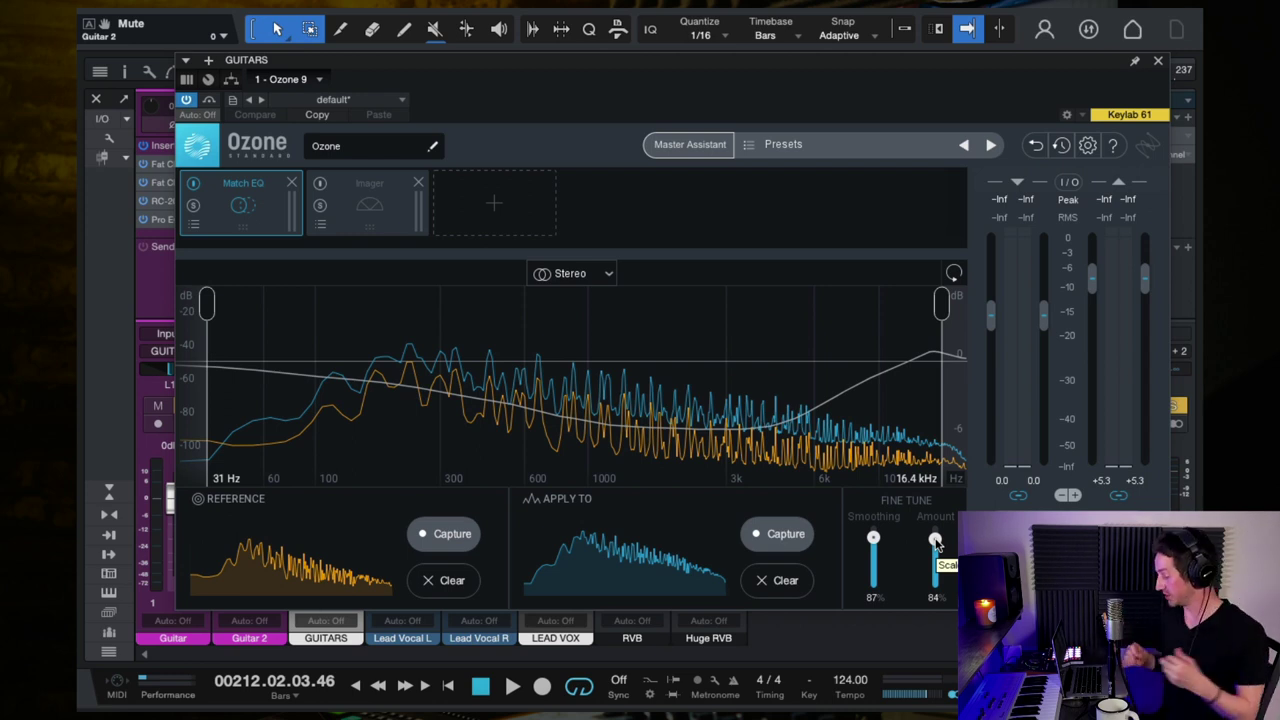
key("space")
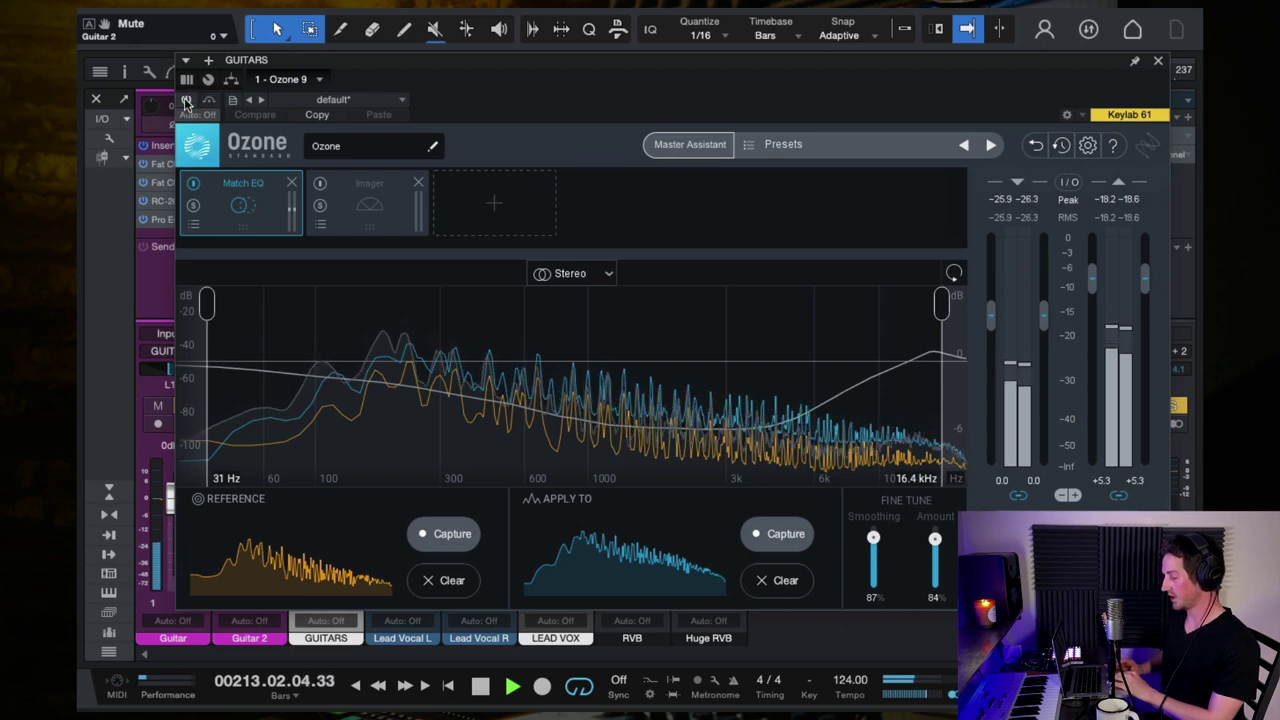
left_click(186, 101)
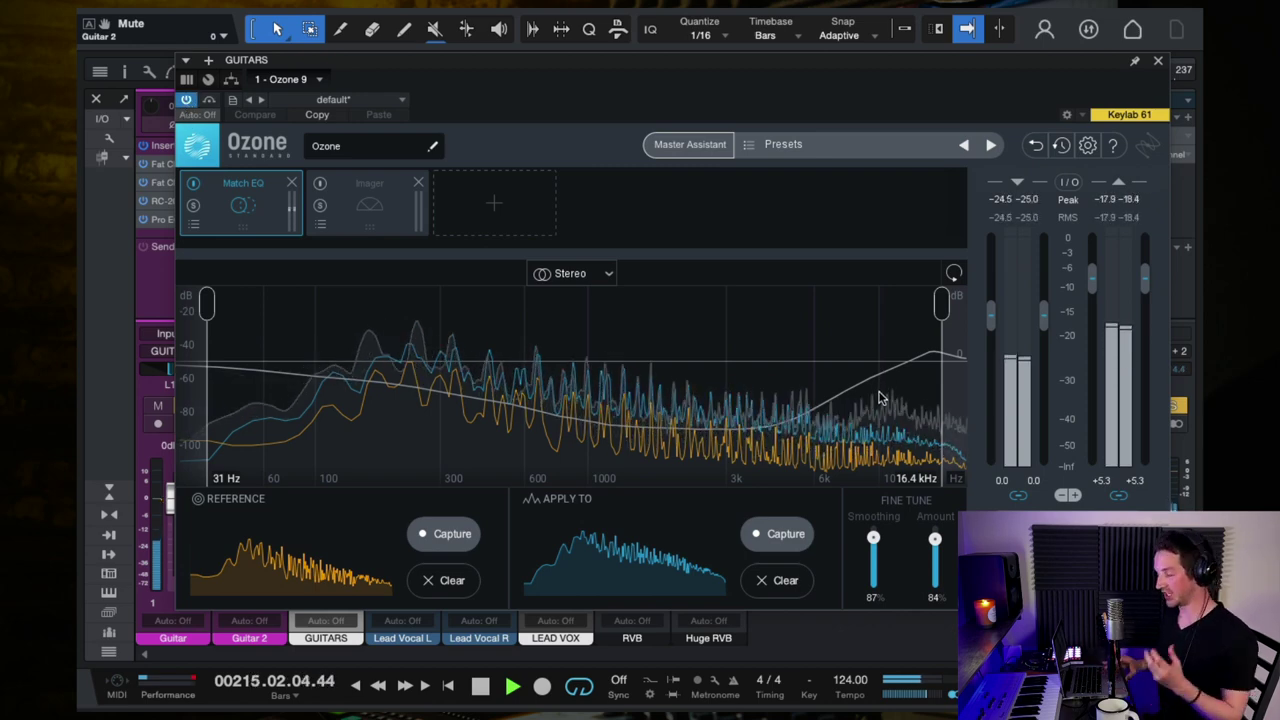
left_click(194, 184)
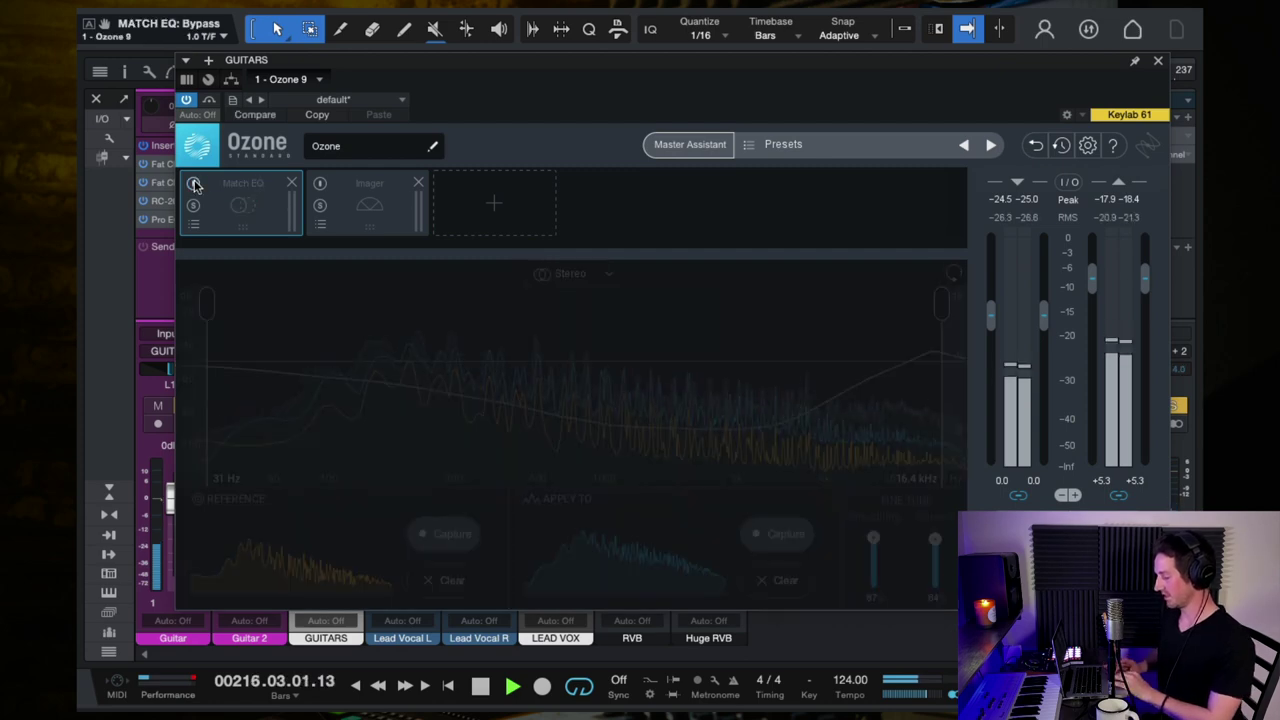
left_click(194, 184)
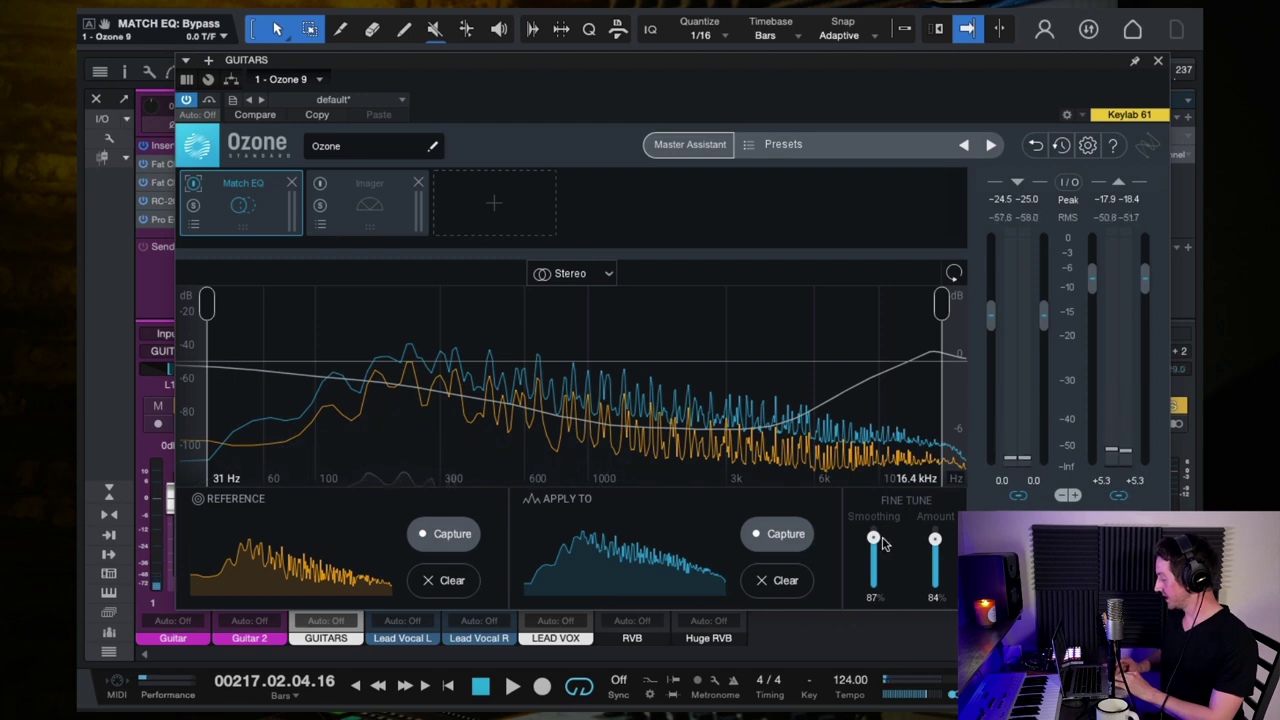
Step: Audition extreme Match EQ settings: smoothing at maximum then 0%, with full match amount
left_click_drag(874, 542, 874, 525)
left_click_drag(877, 570, 888, 645)
left_click_drag(935, 550, 939, 458)
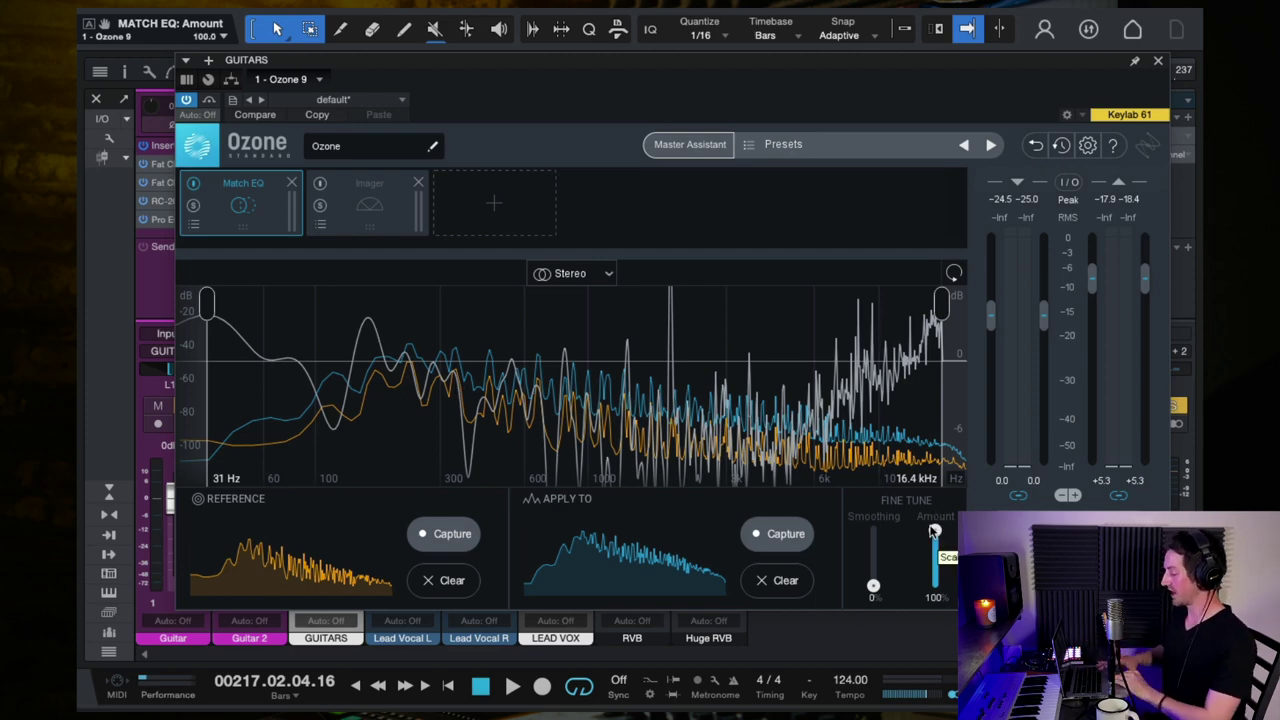
key("space")
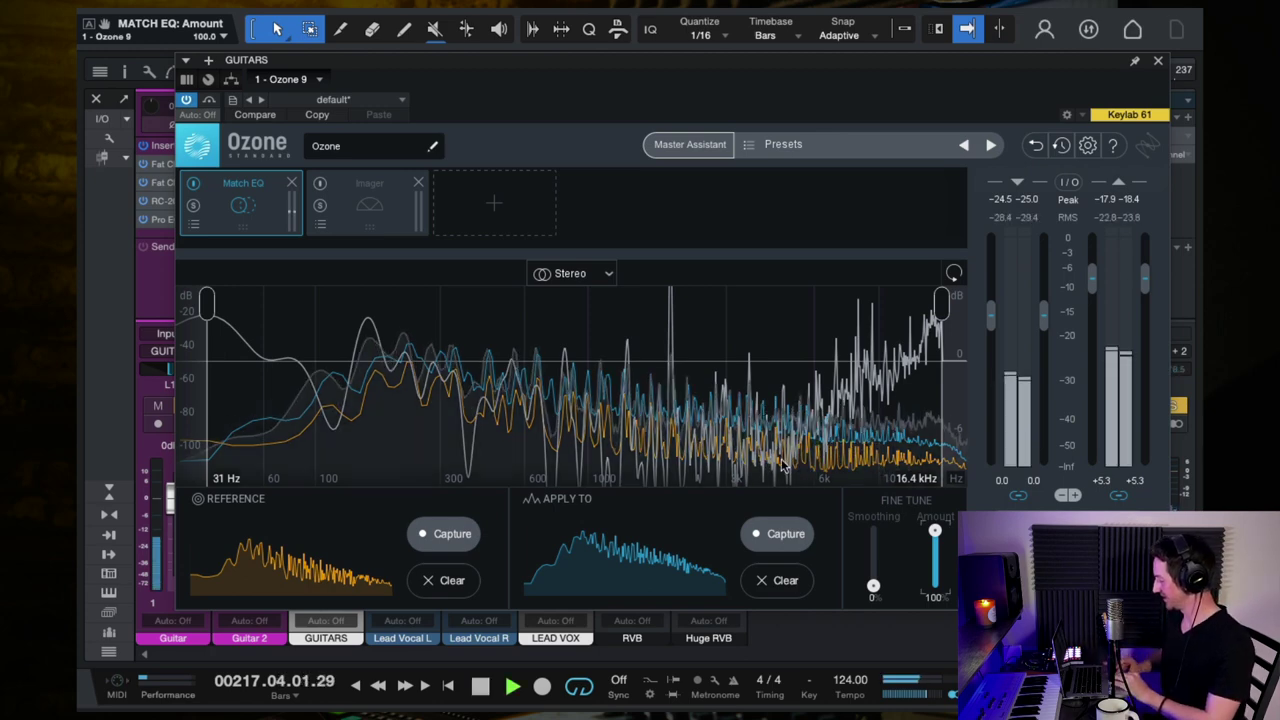
key("space")
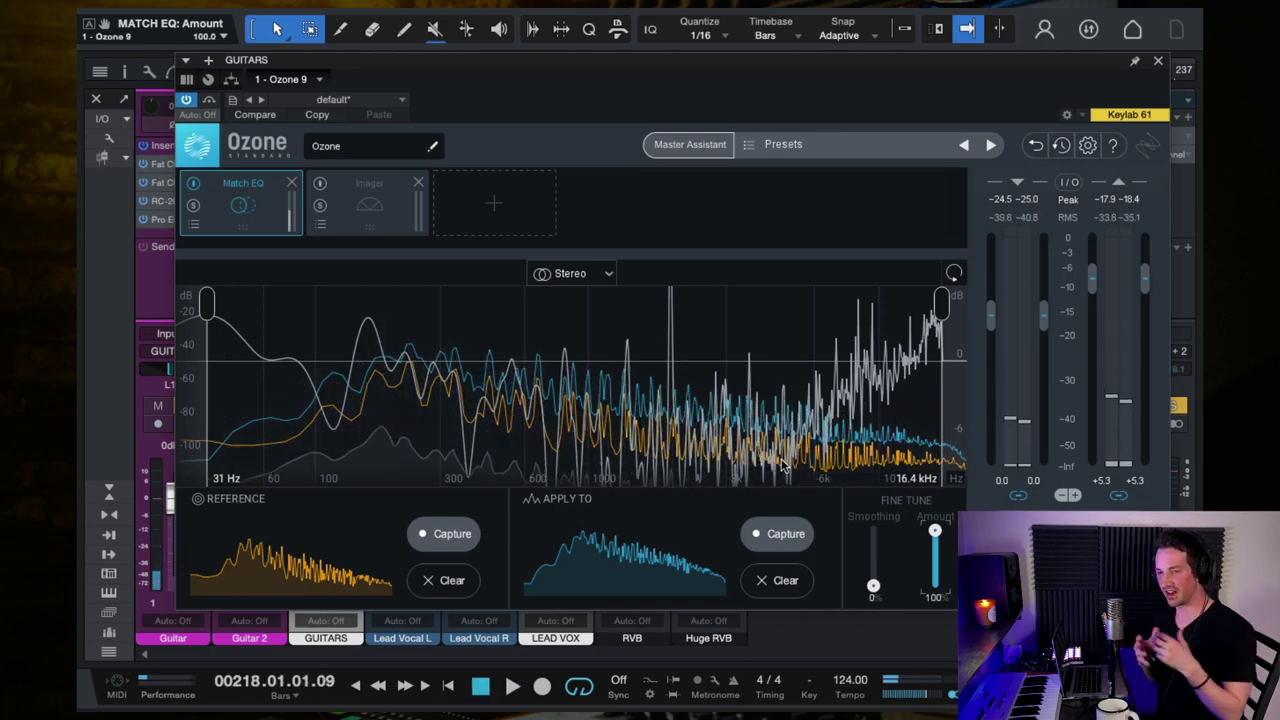
Step: Settle on 86% smoothing and 71% amount, then A/B the Match EQ during playback
left_click_drag(874, 586, 873, 541)
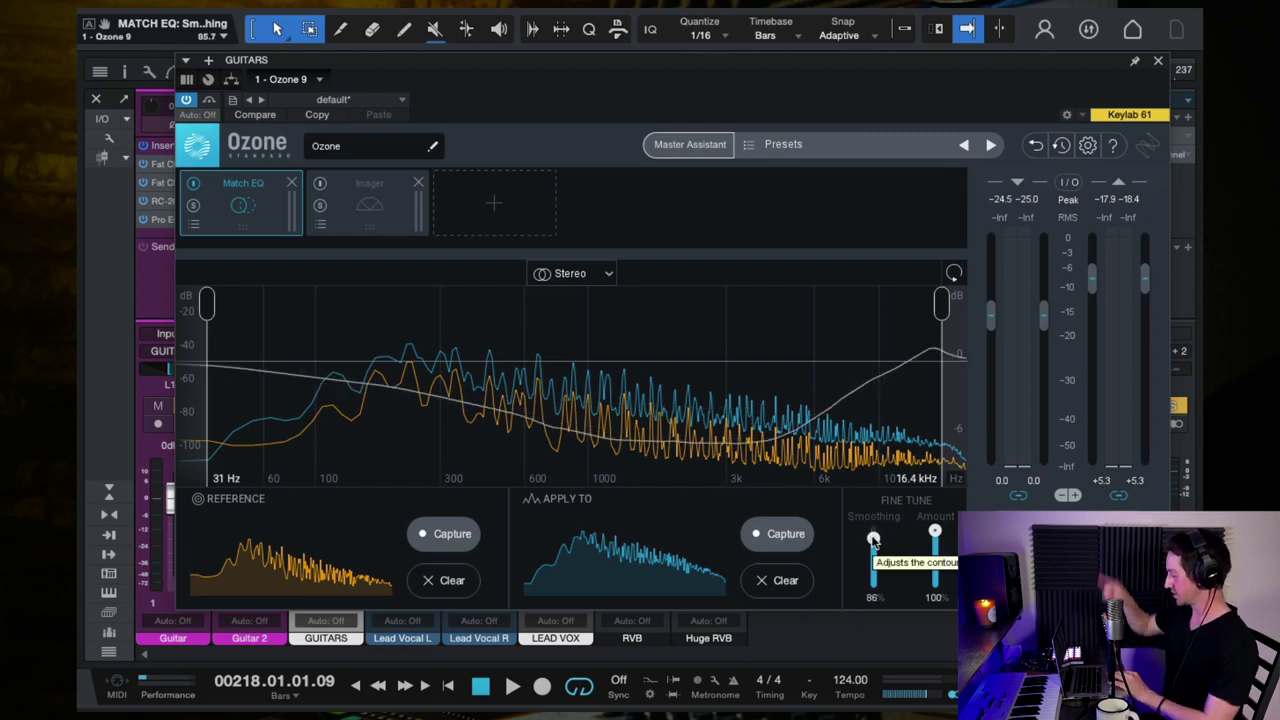
mouse_move(935, 531)
left_mouse_down()
mouse_move(936, 594)
mouse_move(935, 490)
mouse_move(935, 547)
left_mouse_up()
key("space")
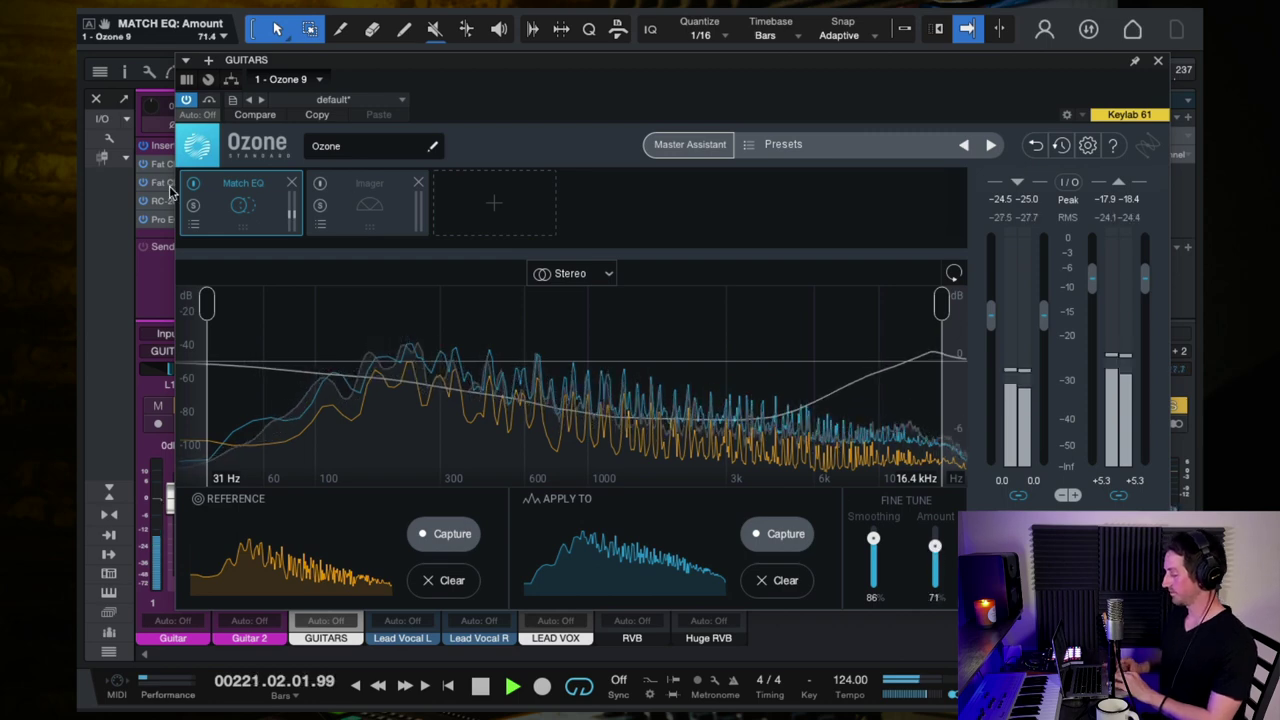
left_click(193, 183)
left_click(193, 183)
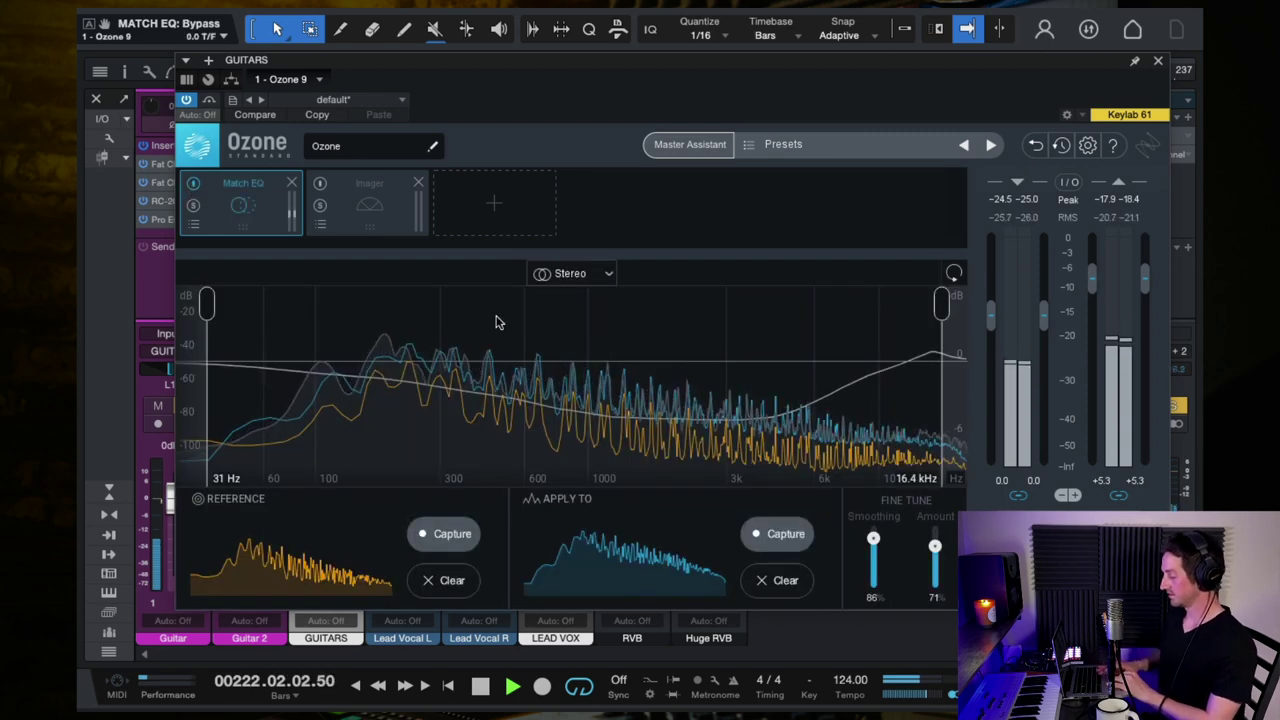
Step: Stop playback of the matched guitars
key("space")
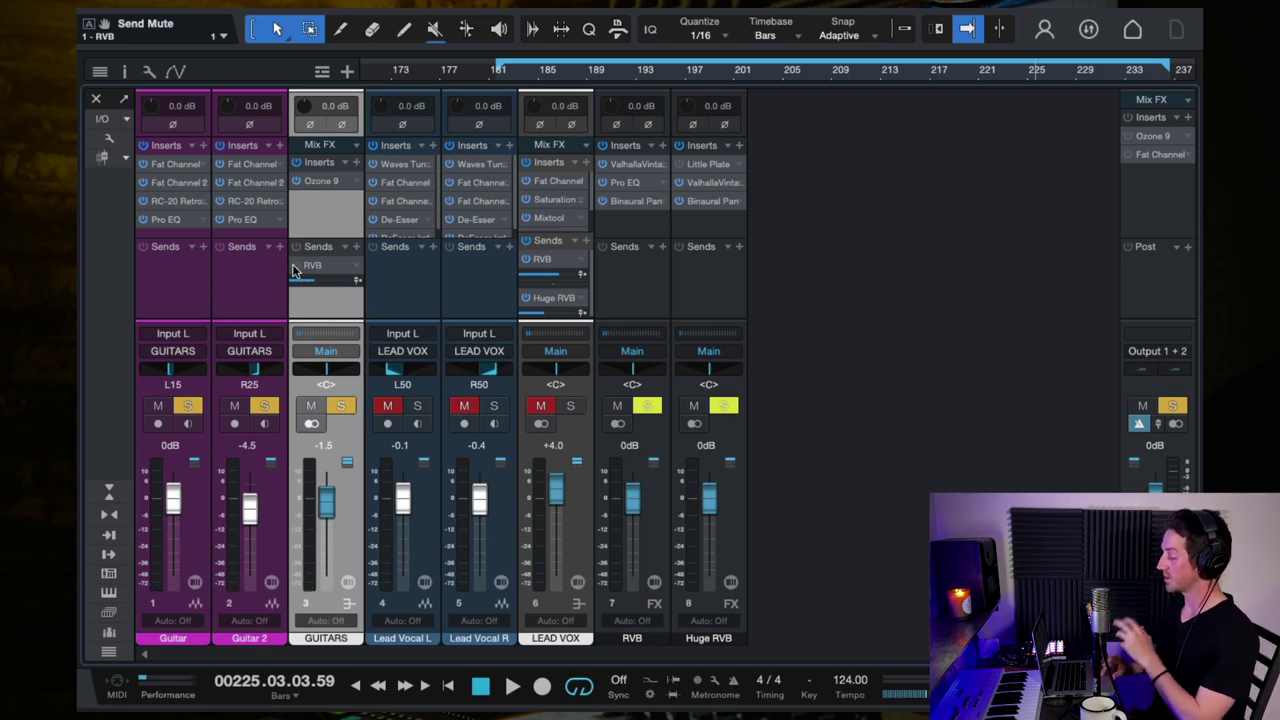
Step: Unmute the GUITARS bus's RVB send, set it to about -18.5 dB while playing, and select RVB
left_click(327, 308)
key("space")
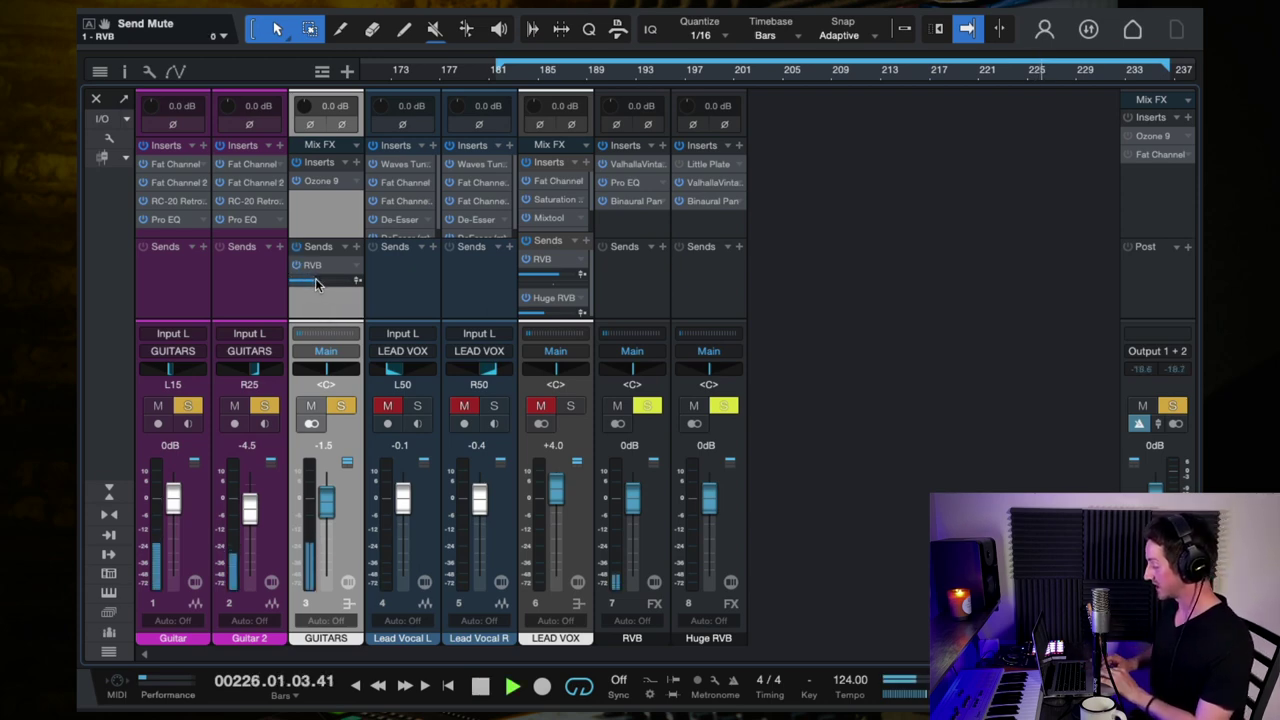
mouse_move(315, 280)
left_click_drag(315, 280, 336, 300)
key("space")
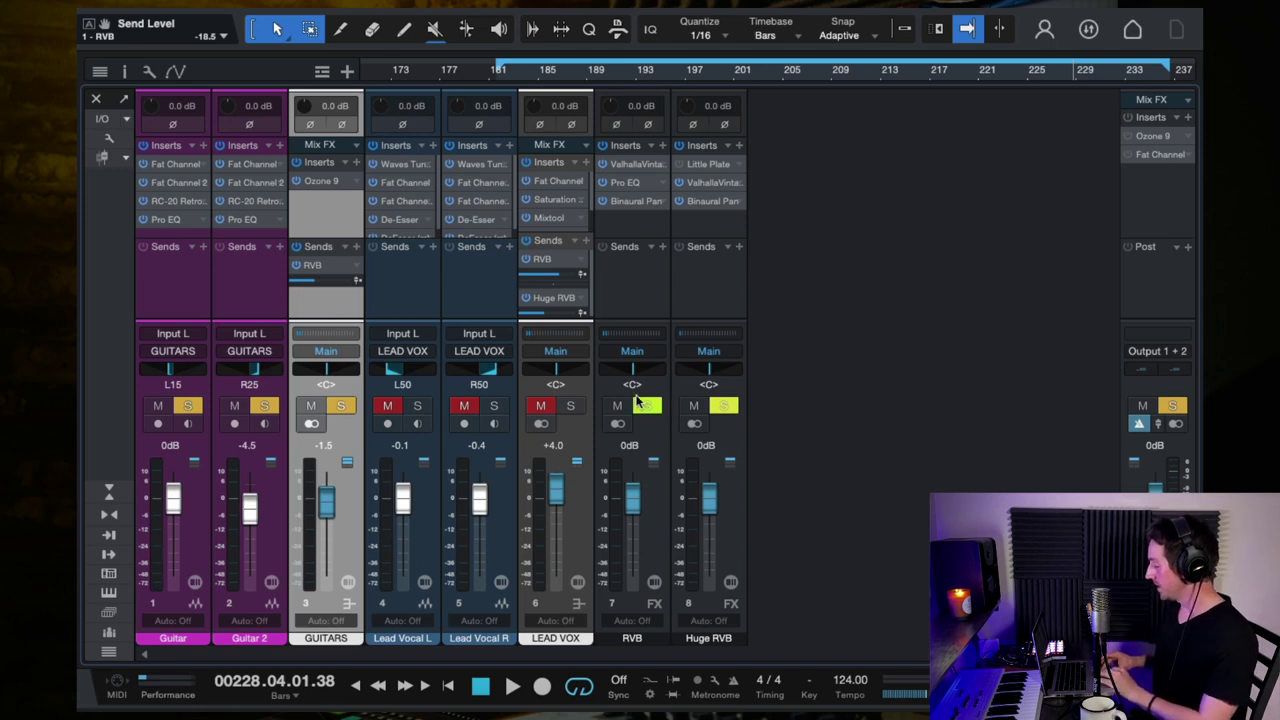
left_click(653, 218)
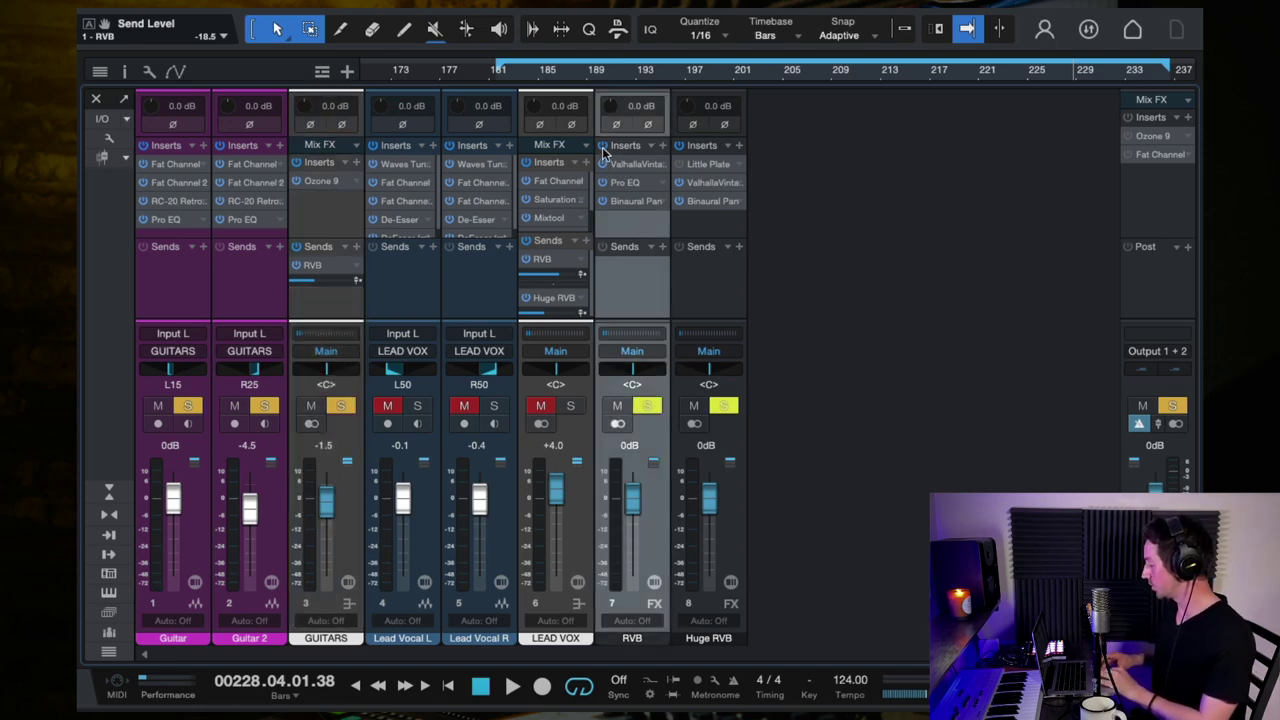
Step: Open RVB's ValhallaVintageVerb, audition the Dark Vocal Room preset, then close the plug-in
left_click(643, 166)
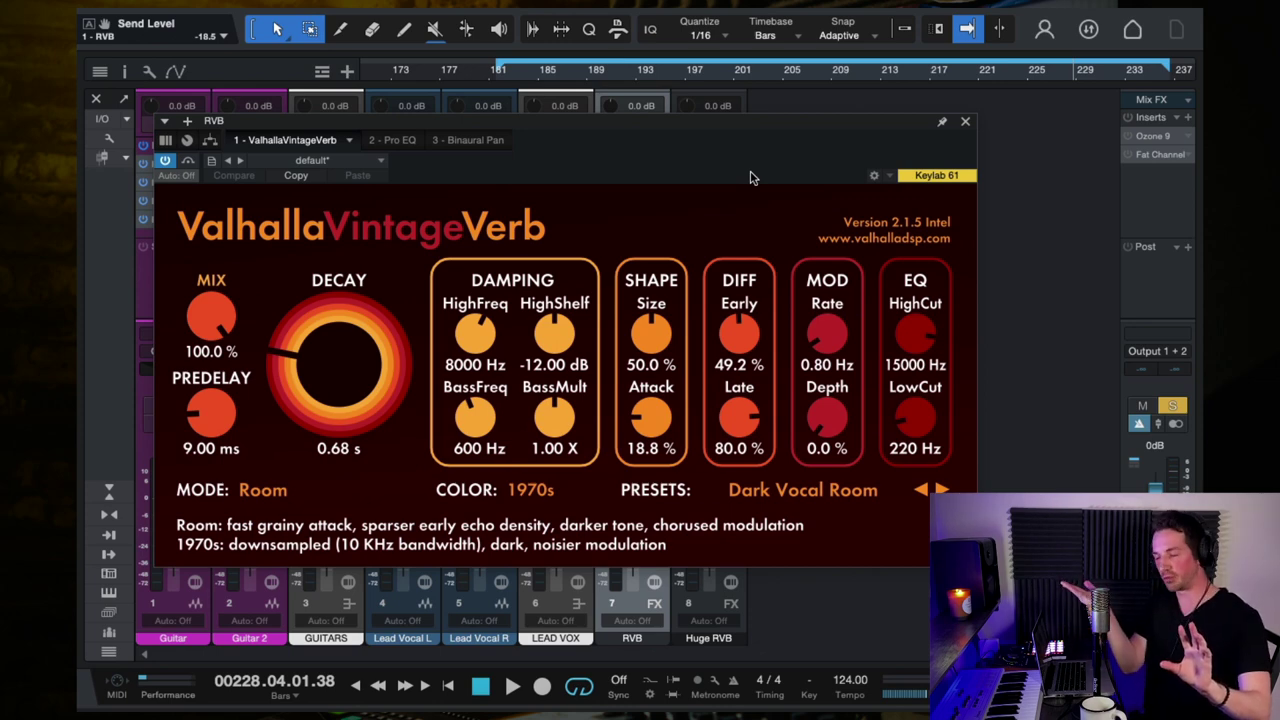
key("space")
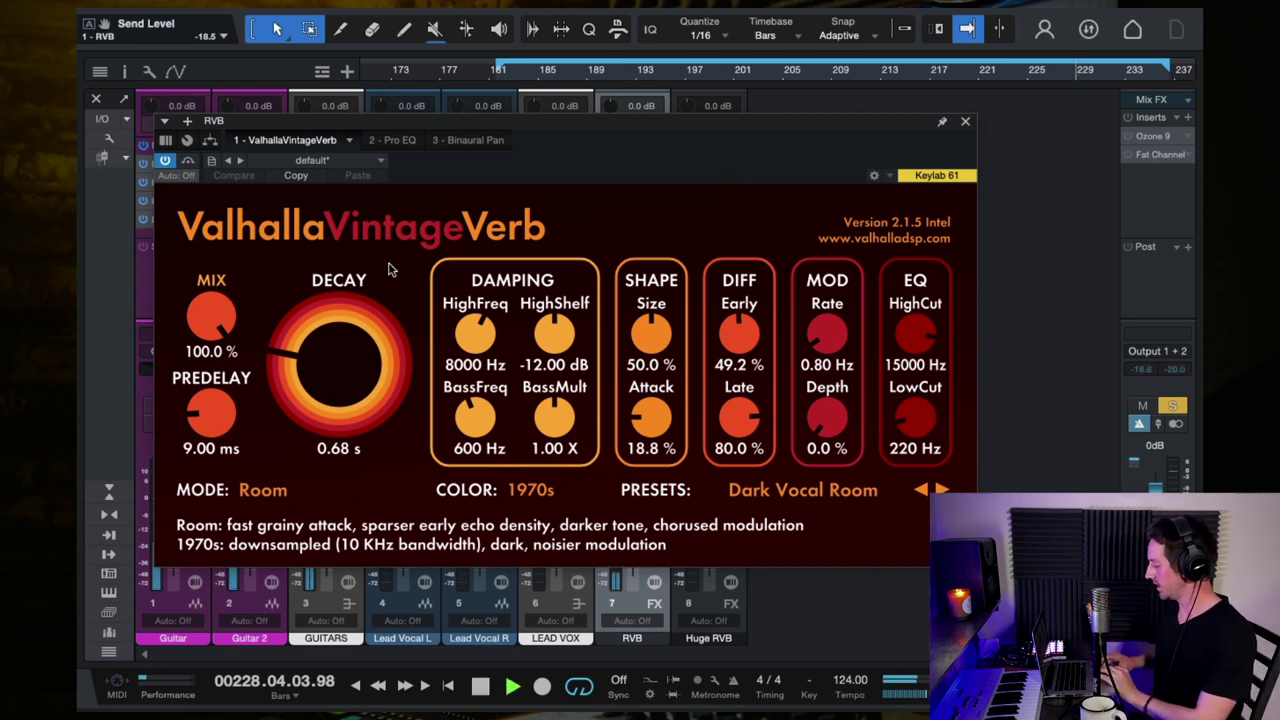
key("space")
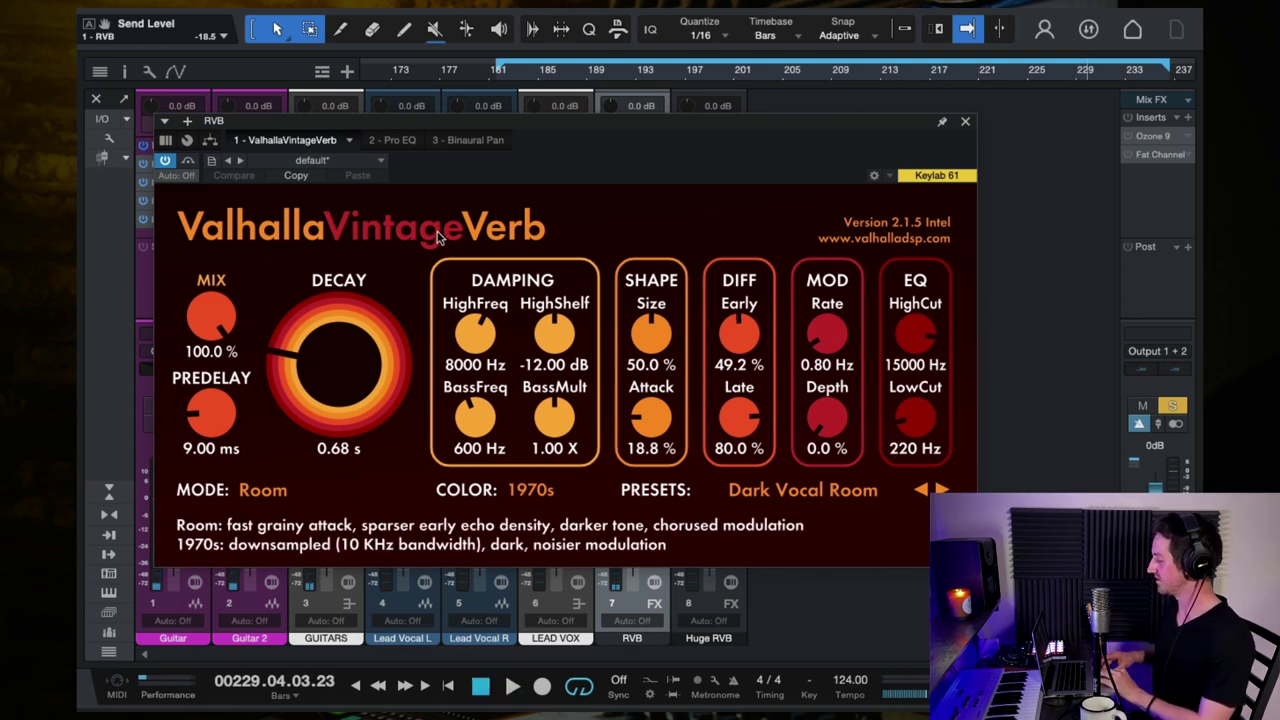
key("space")
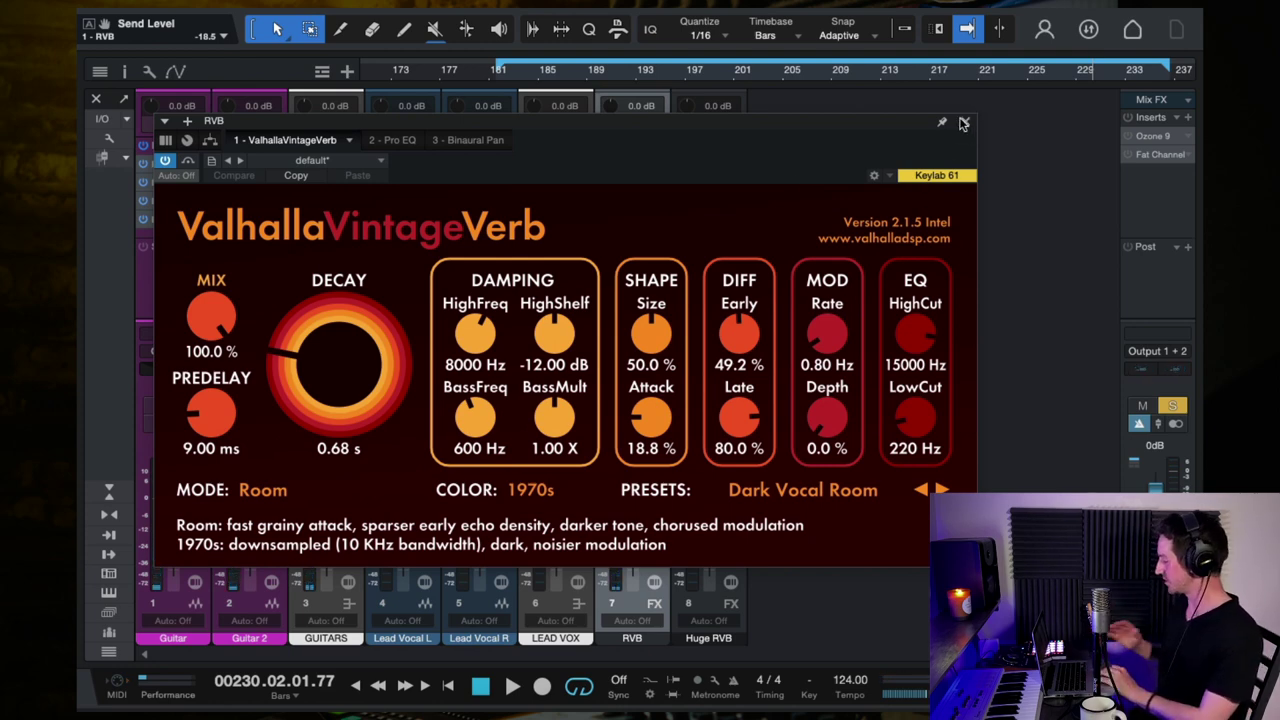
left_click(963, 122)
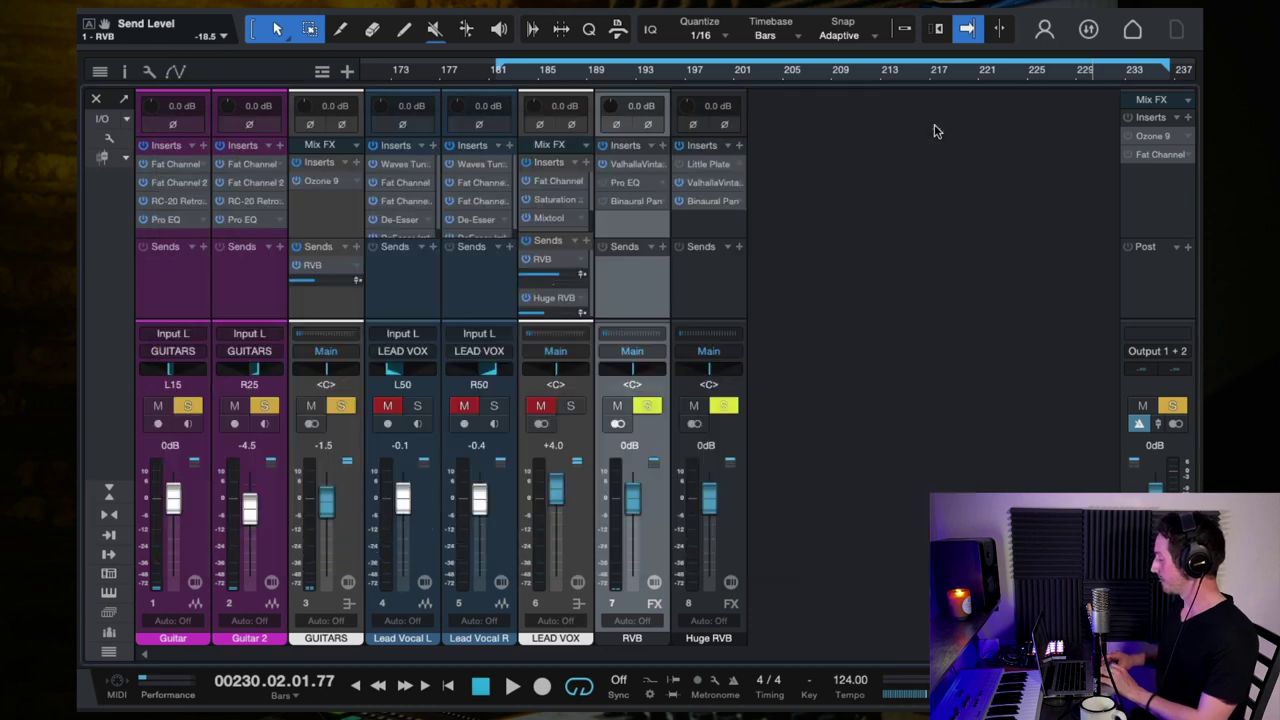
Step: Enable RVB's Pro EQ, pull the high cut to about 2.46 kHz, enable the high-mid band, and audition
left_click(603, 182)
left_click(627, 184)
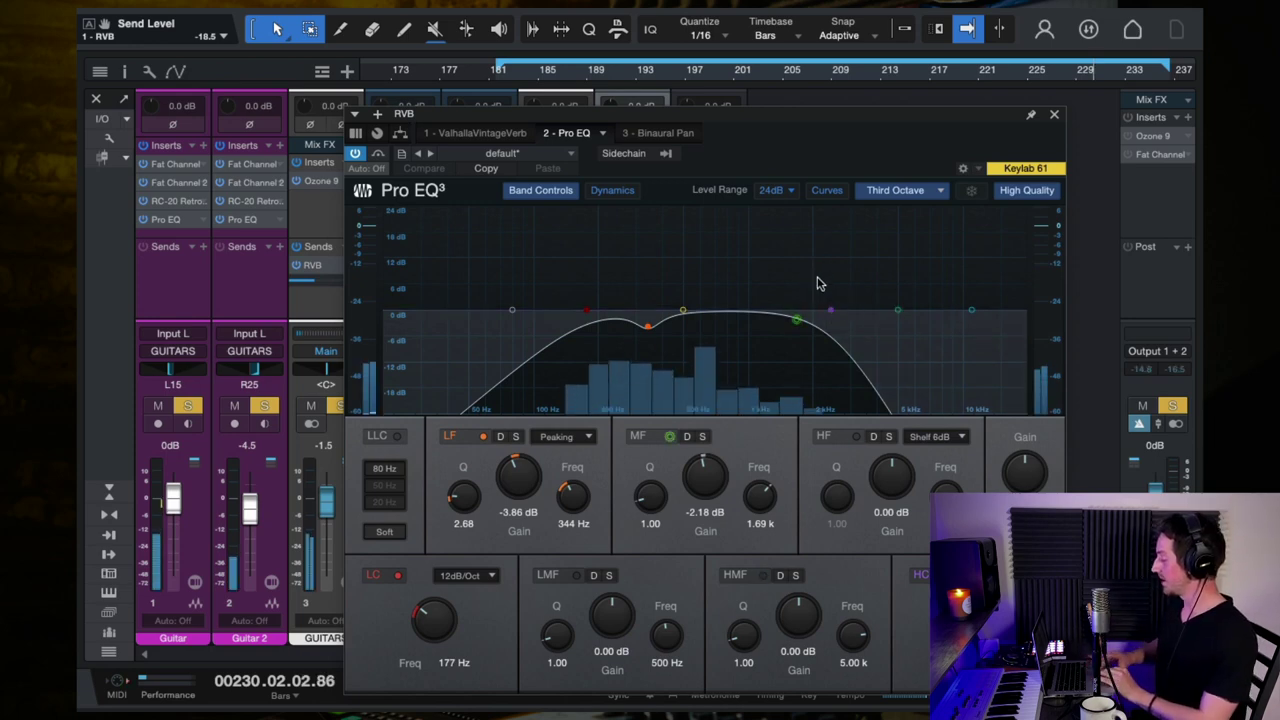
left_click_drag(831, 310, 1073, 303)
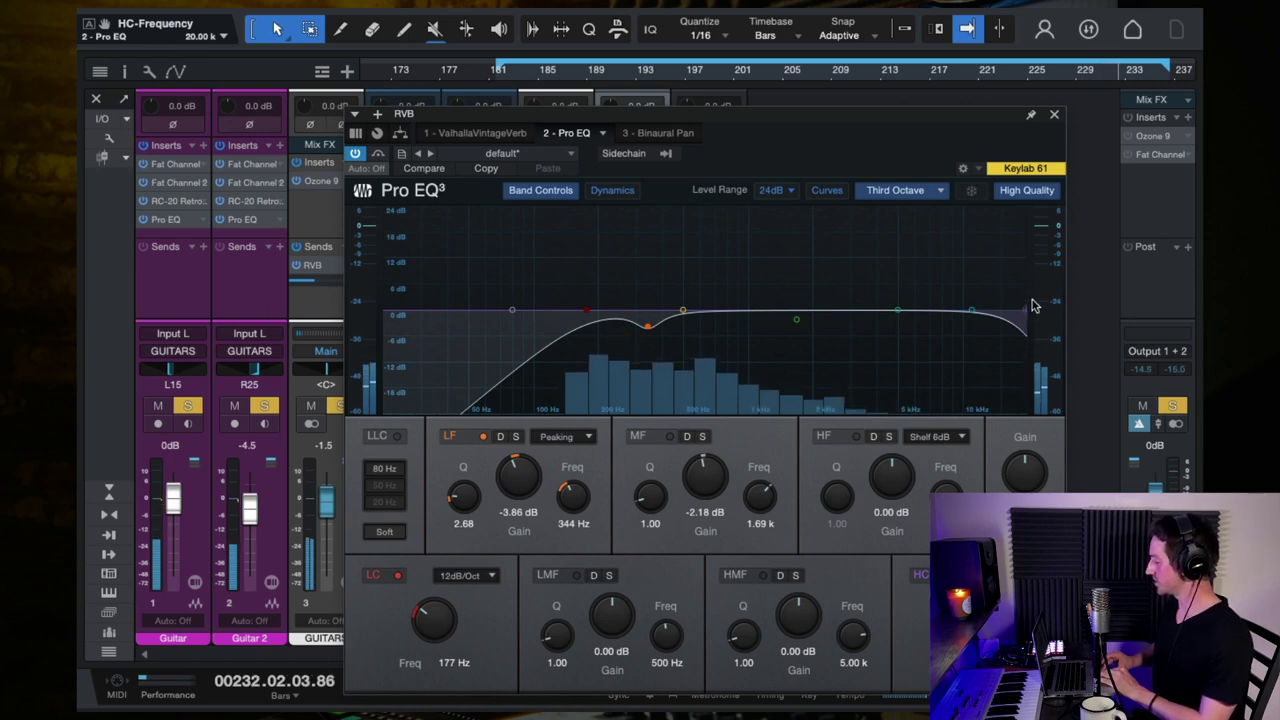
left_click_drag(1023, 305, 831, 320)
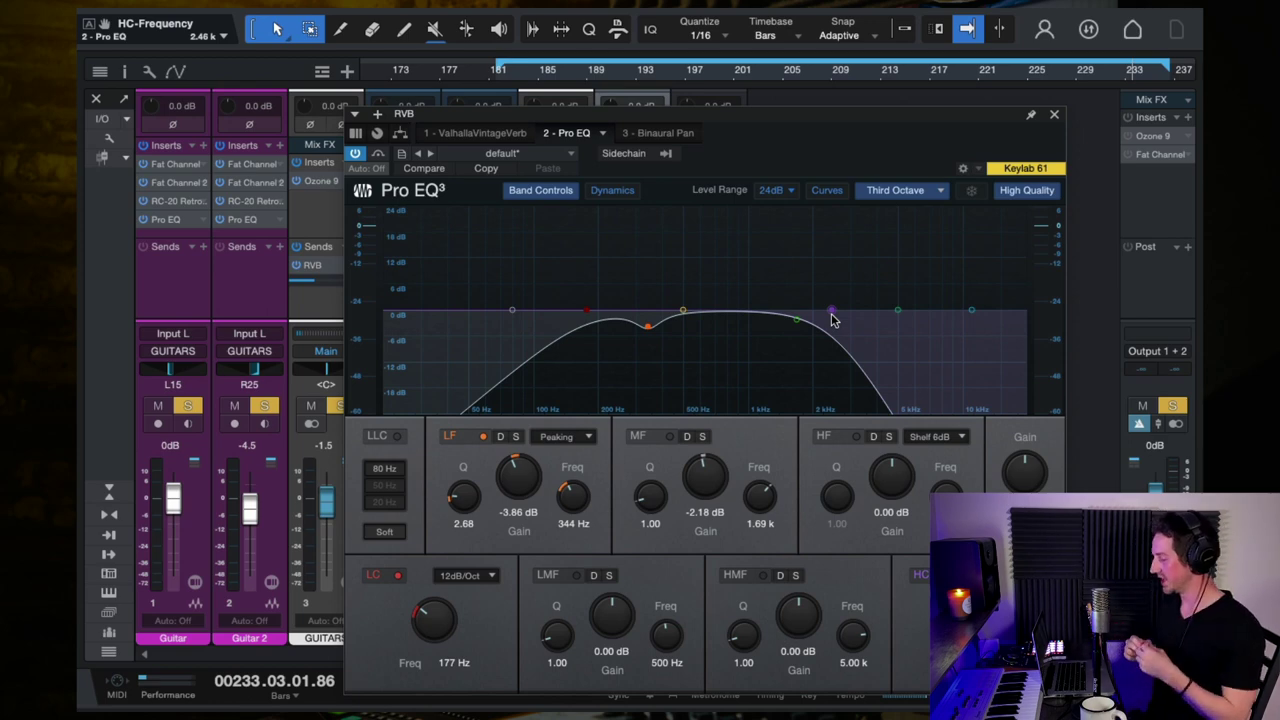
left_click(899, 309)
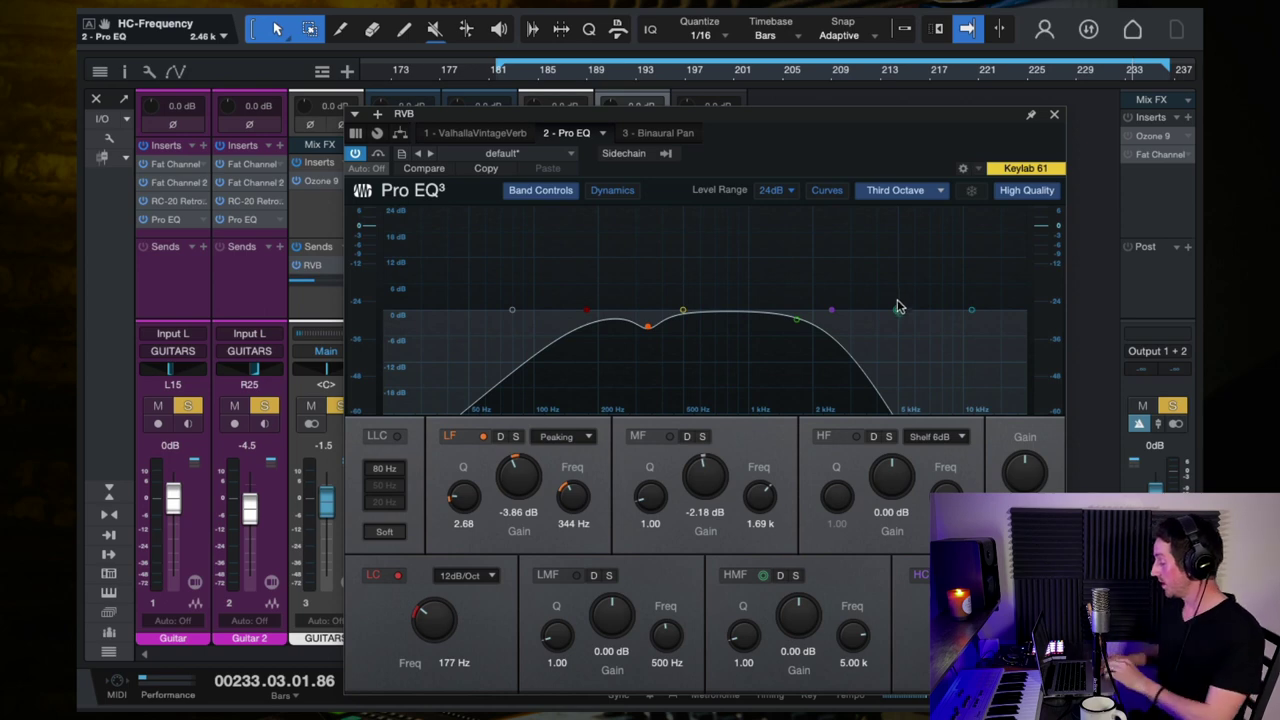
key("space")
key("space")
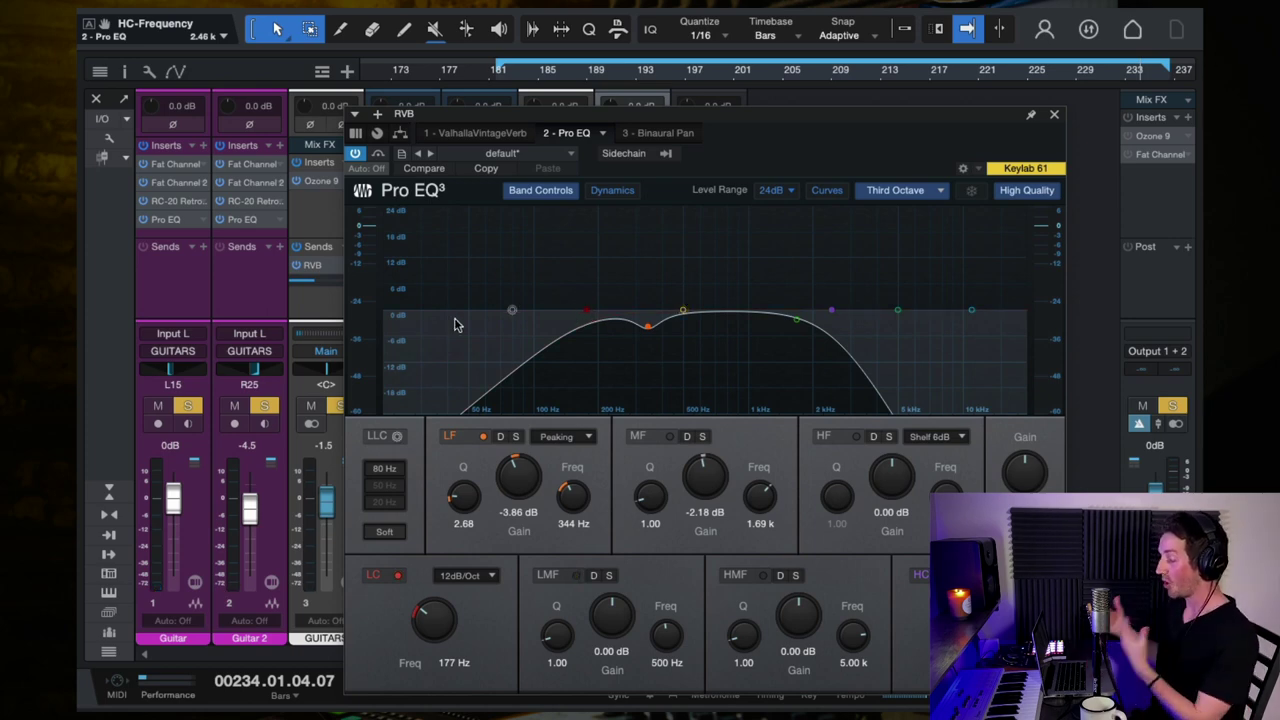
left_click(1054, 114)
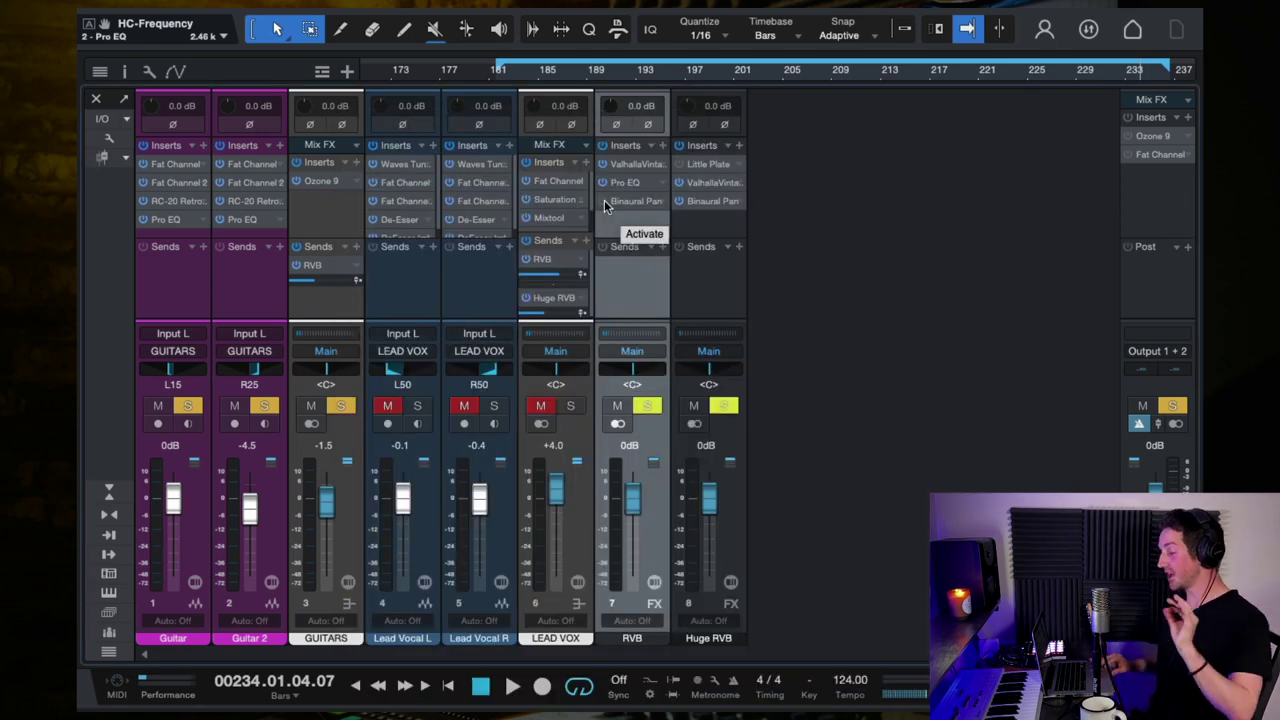
Step: Narrow RVB with Binaural Pan at 37% width, compare bypassed, and raise the RVB fader to +10 dB
left_click(631, 202)
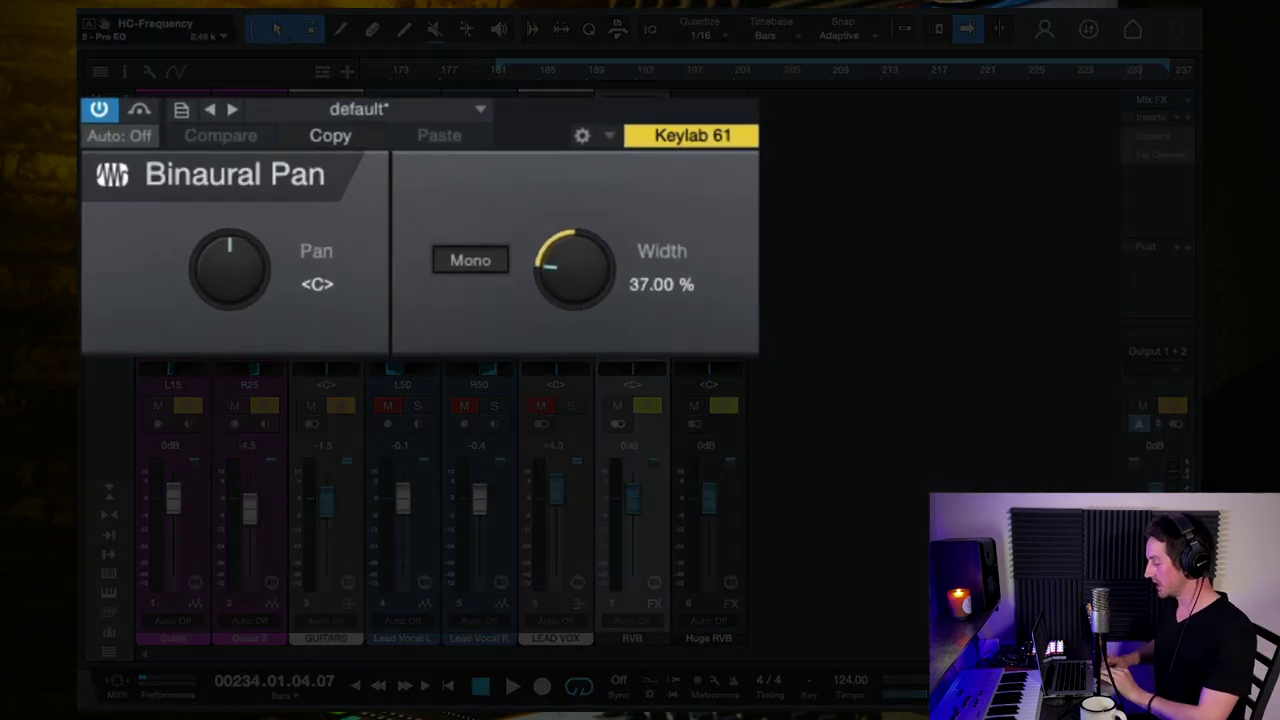
left_click(160, 175)
left_click(99, 112)
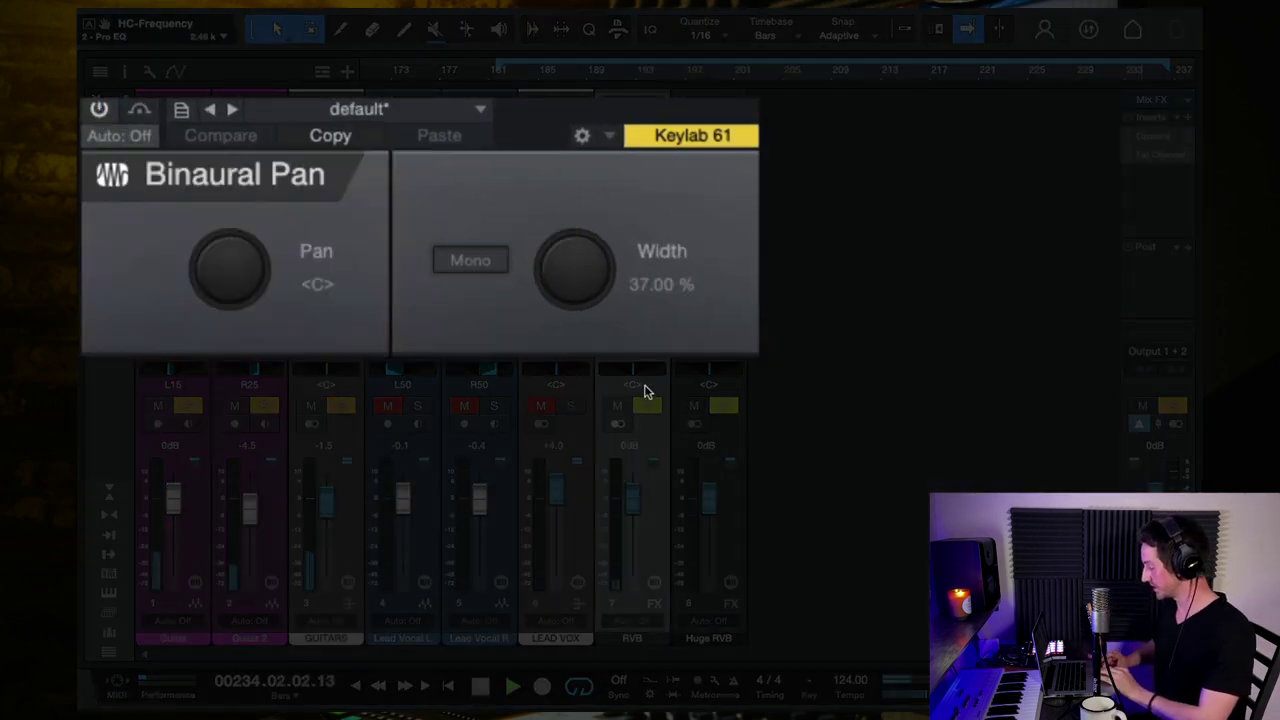
left_click_drag(636, 502, 638, 448)
left_click(541, 73)
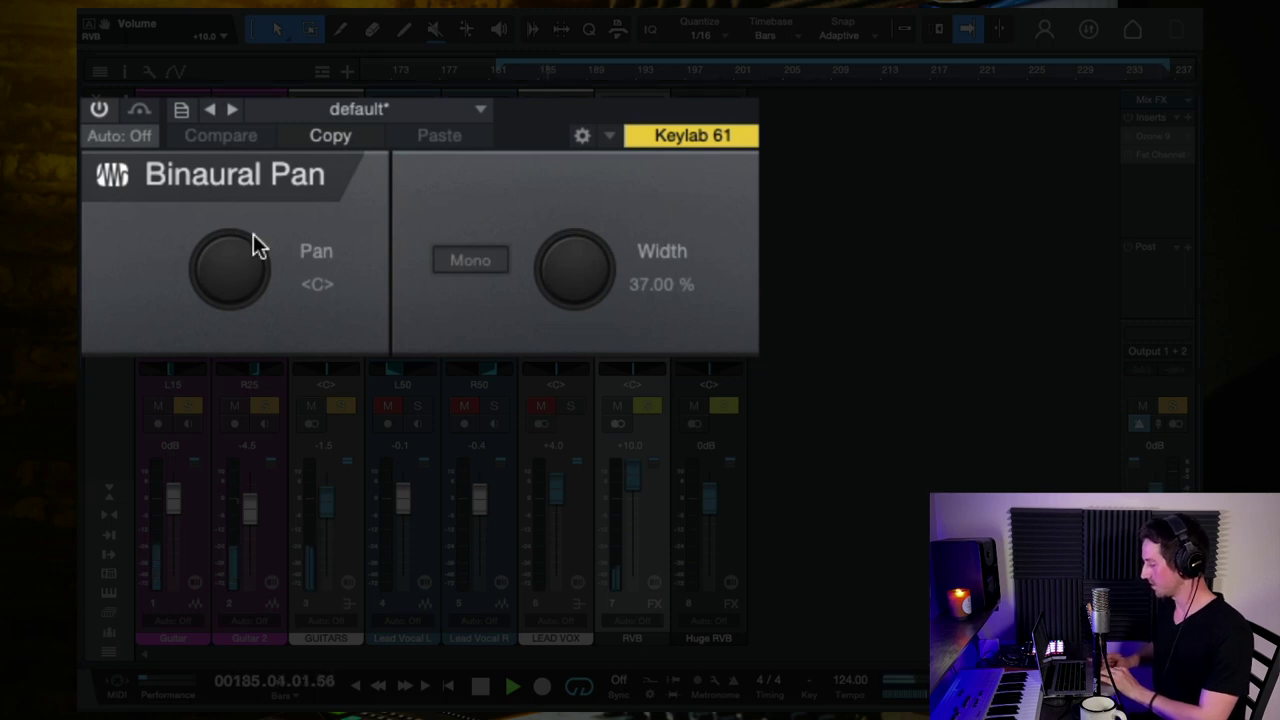
left_click(100, 109)
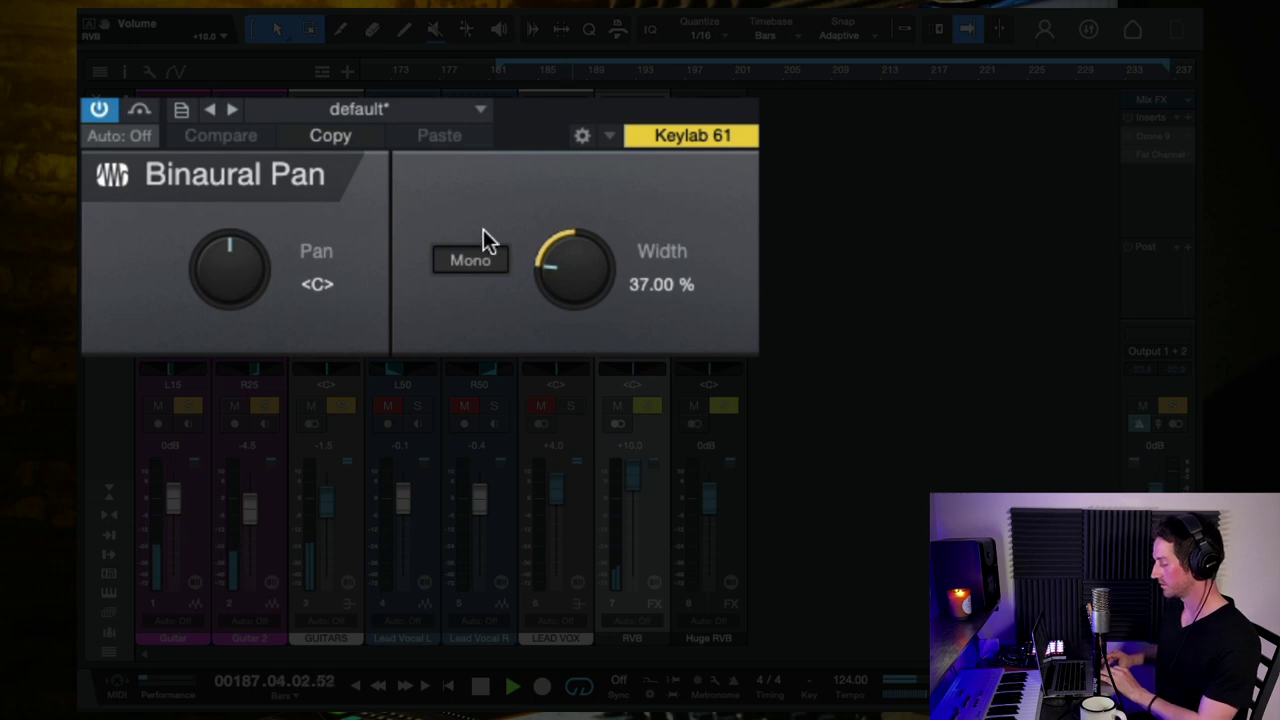
key("space")
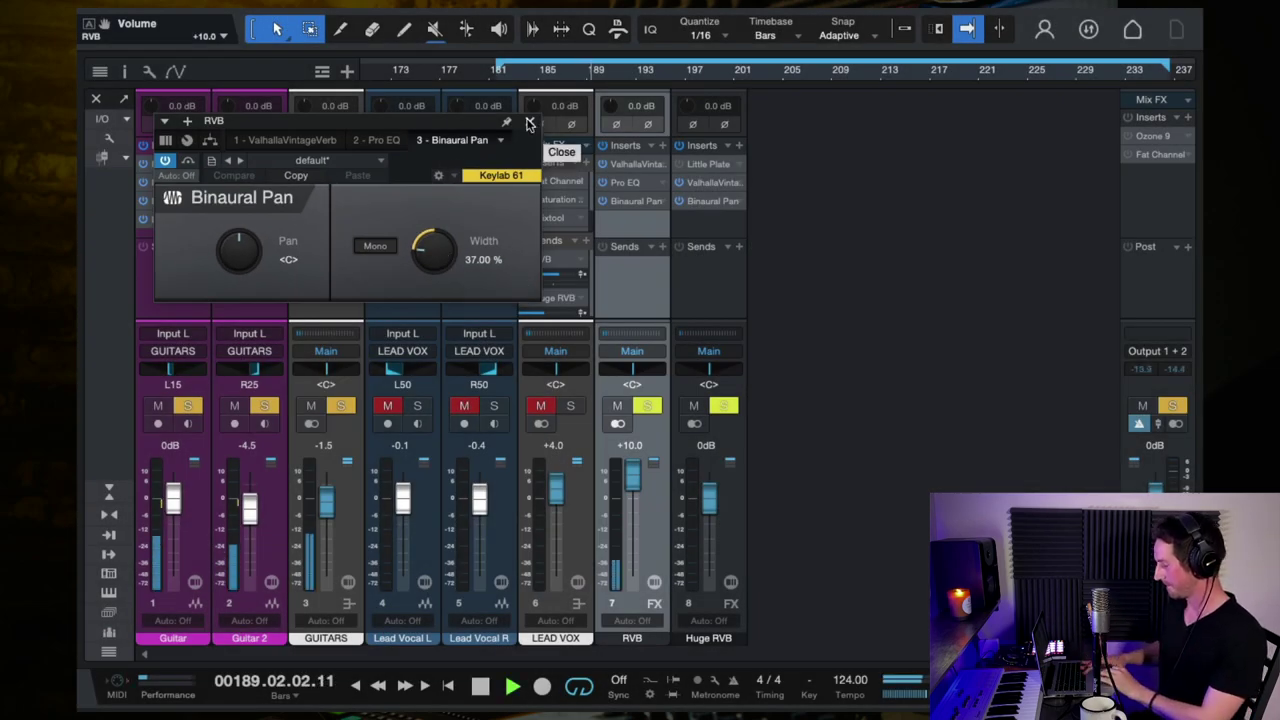
Step: Stop playback, close Binaural Pan, and check Guitar panned L15 and Guitar 2 panned R25
key("space")
left_click(530, 122)
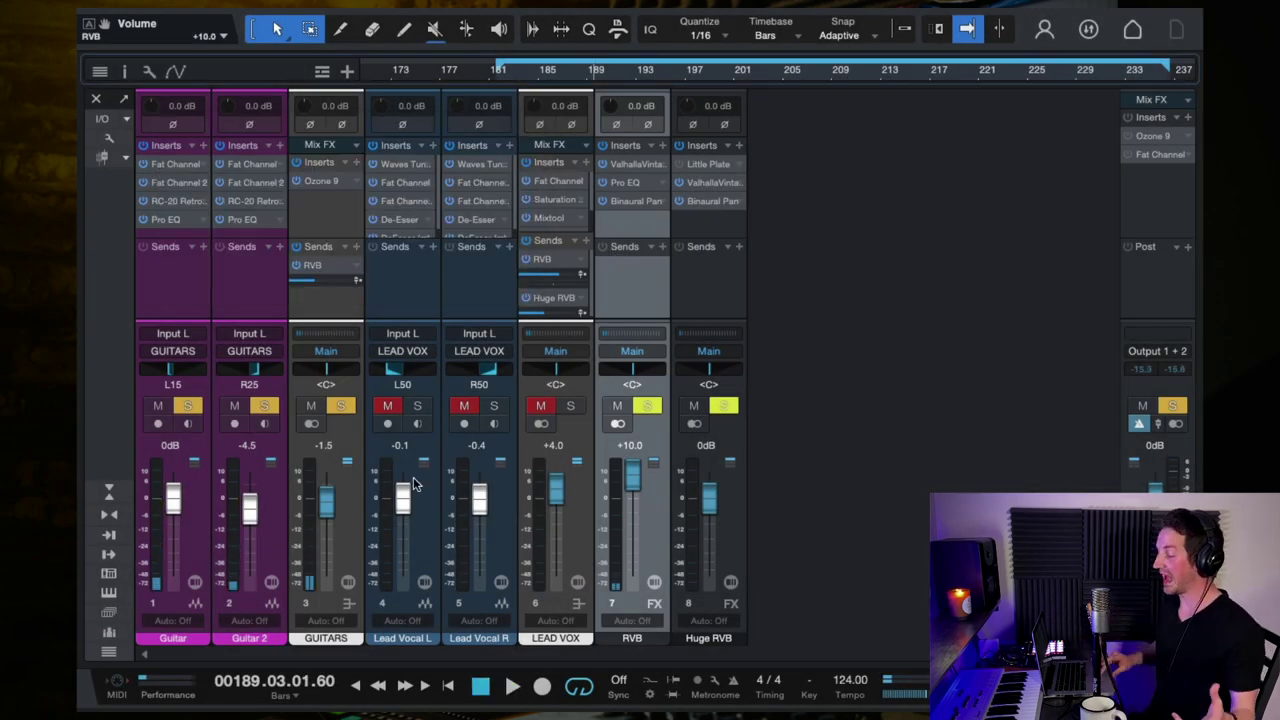
left_click(190, 512)
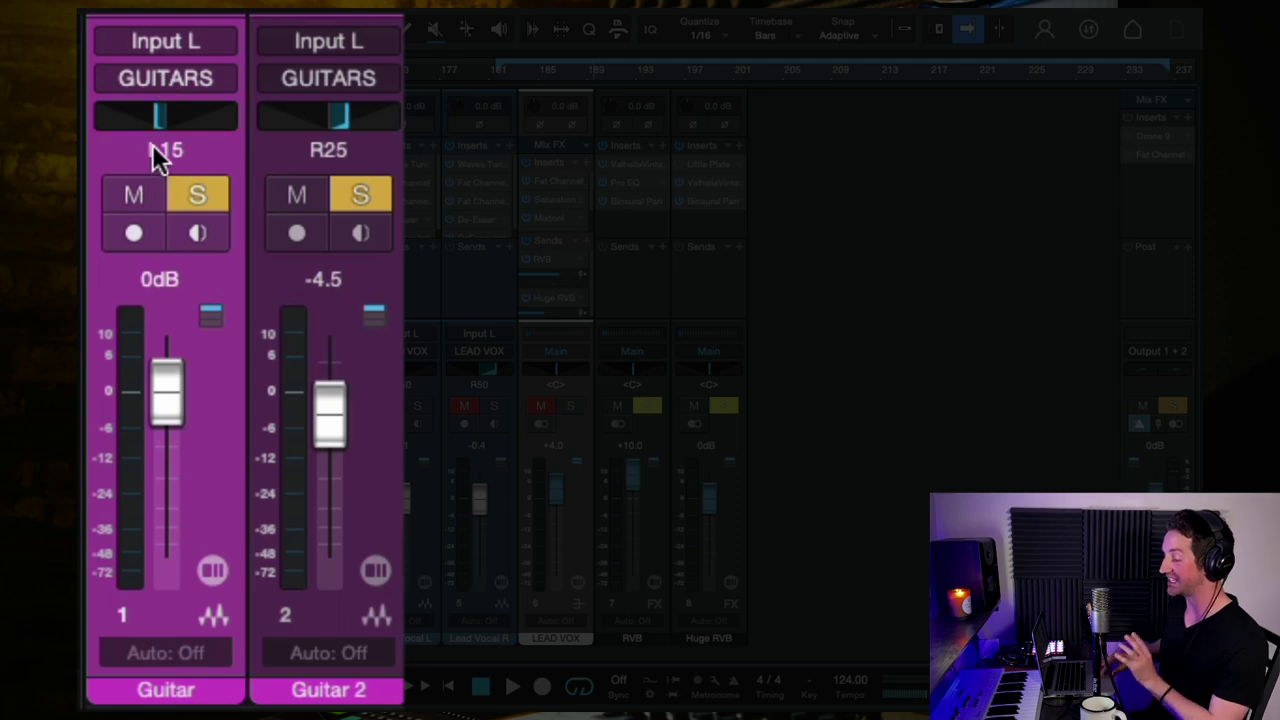
left_click(376, 420)
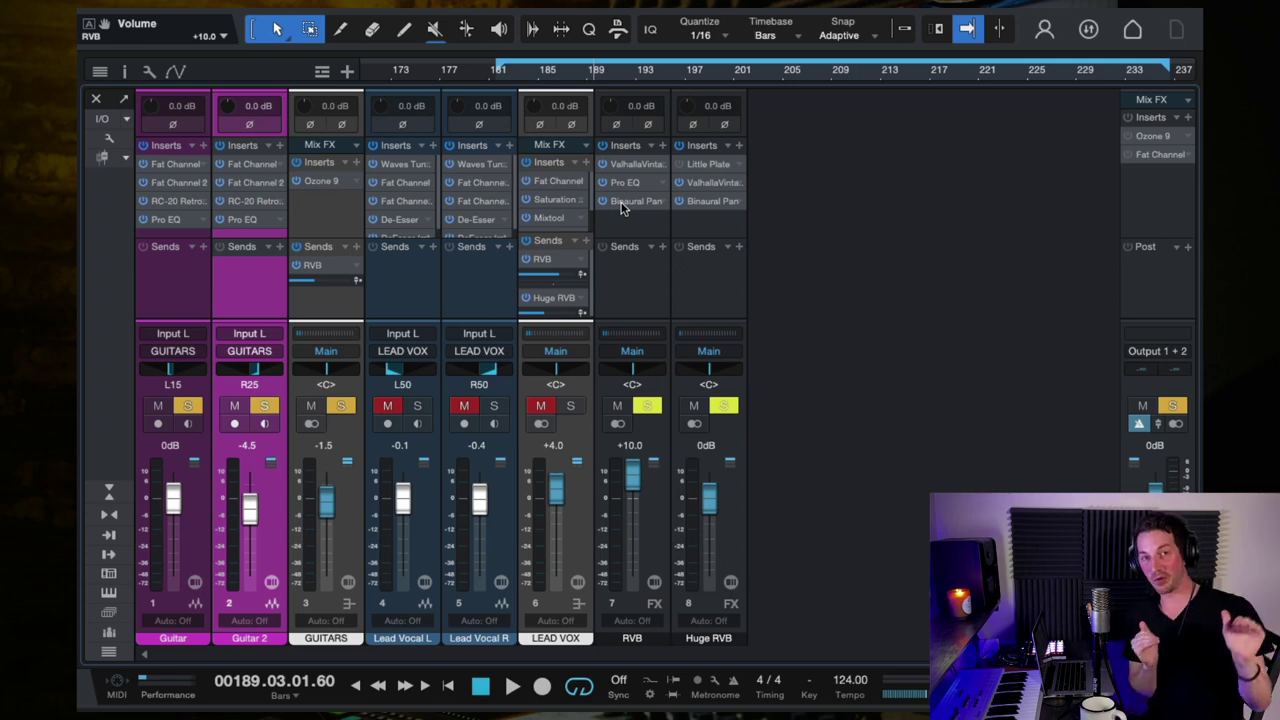
Step: Select the RVB reverb channel in the mixer
left_click(620, 228)
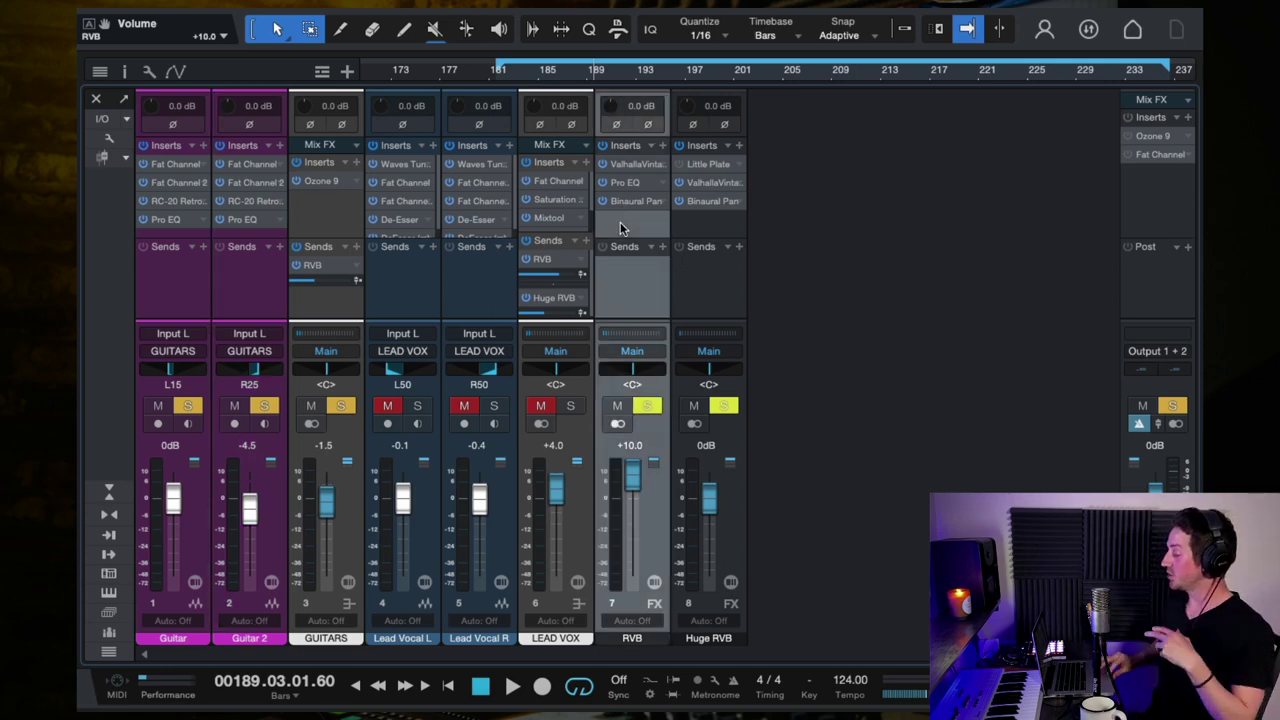